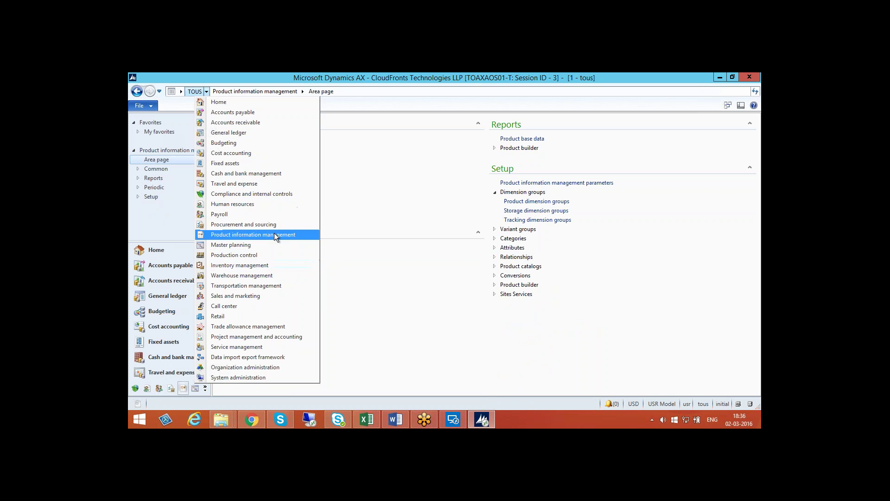
In Product information management, look through the released products list and the list of all products and product masters
click(274, 234)
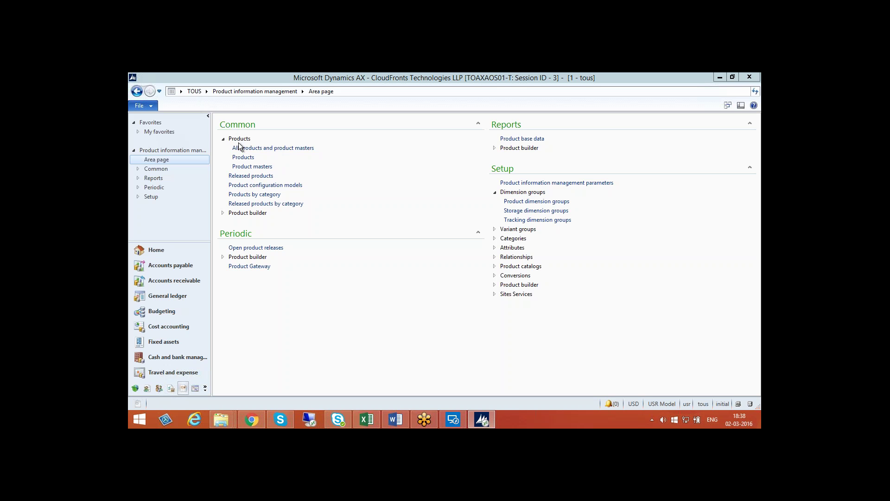
click(251, 176)
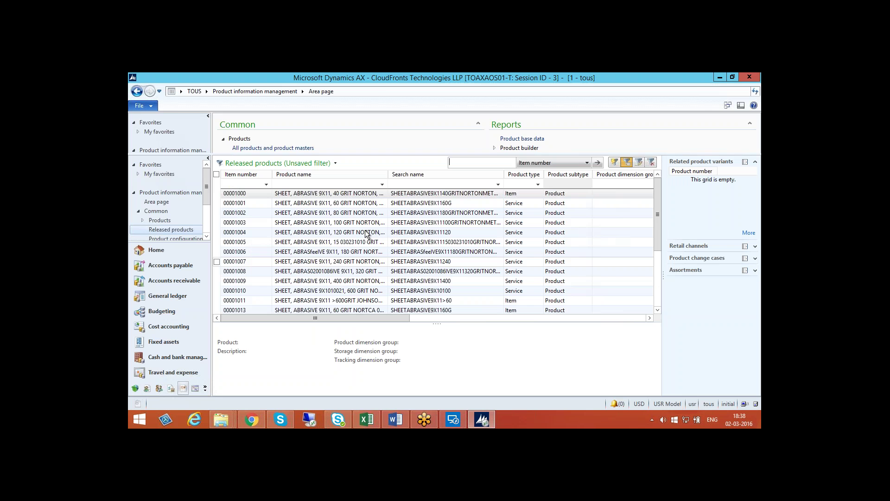
click(332, 212)
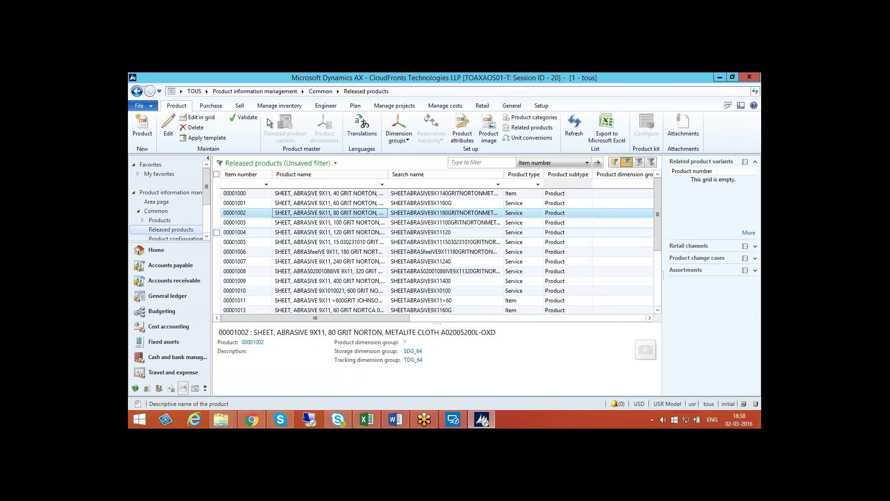
click(235, 91)
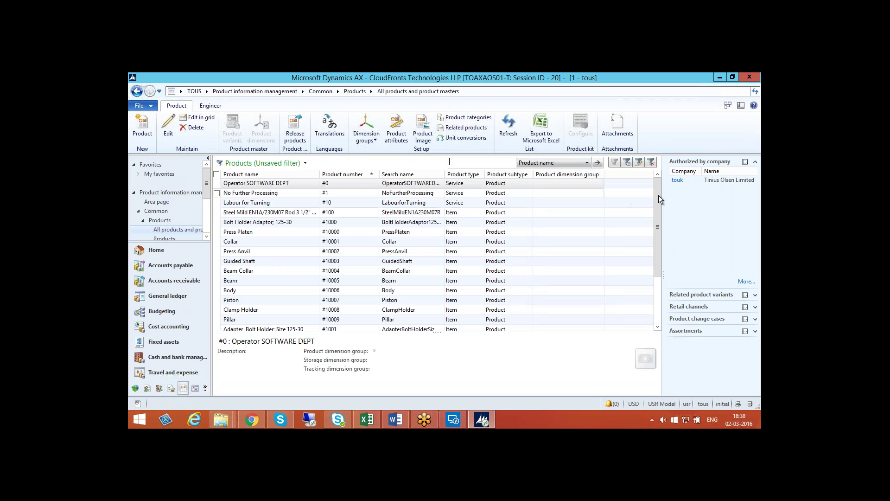
drag(661, 208, 659, 238)
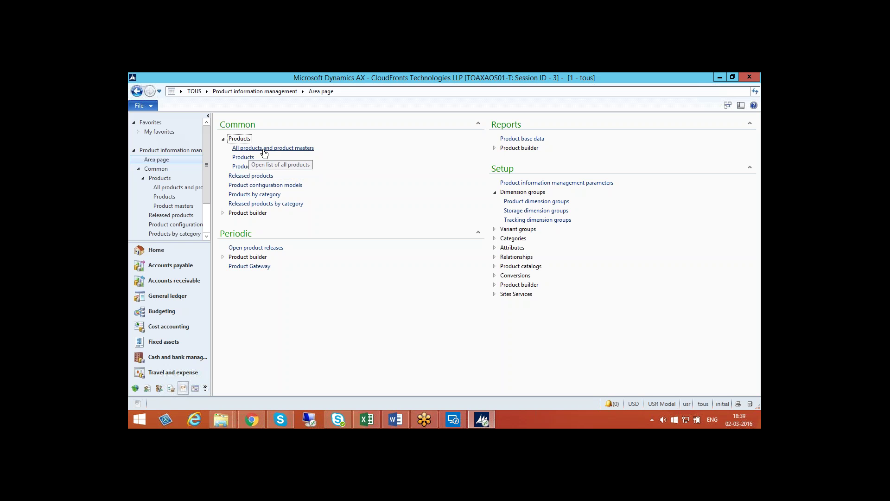
Start a new released product from the released products list, with product type Item and product subtype Product master
click(252, 178)
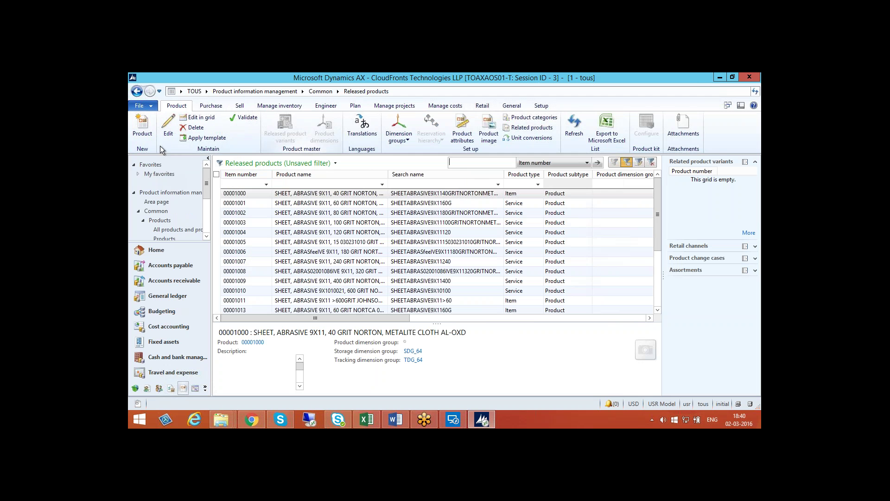
click(142, 126)
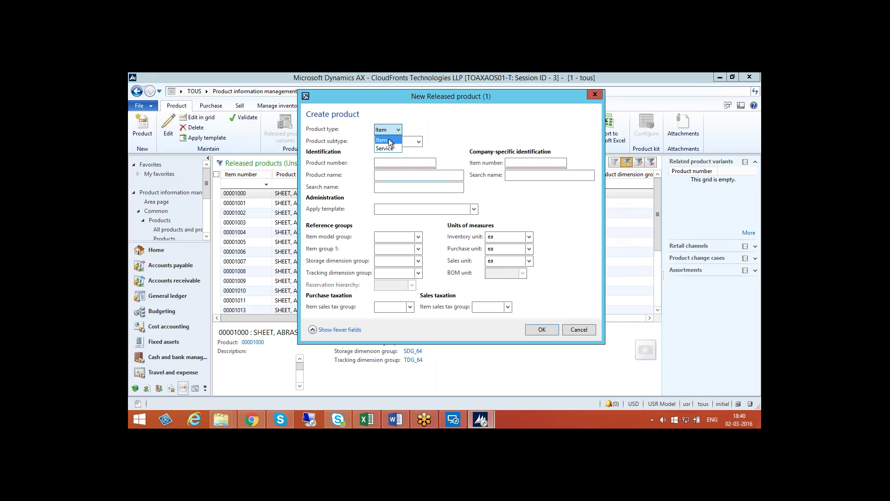
click(389, 141)
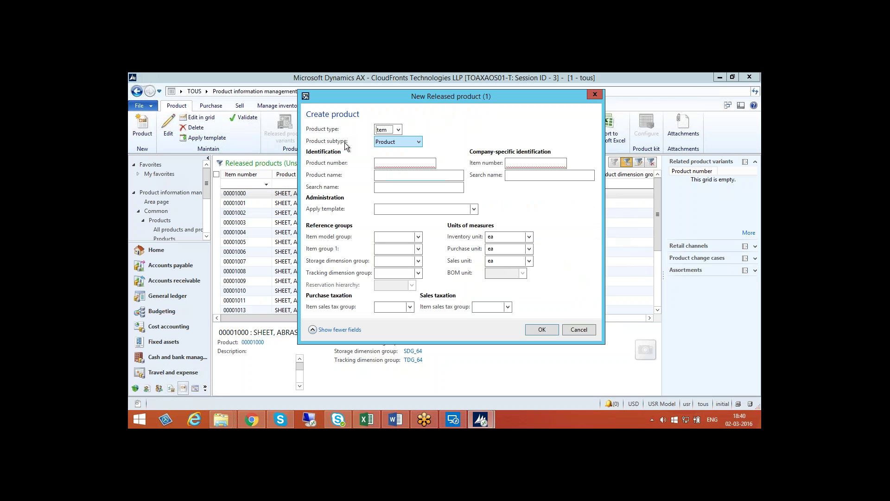
click(419, 143)
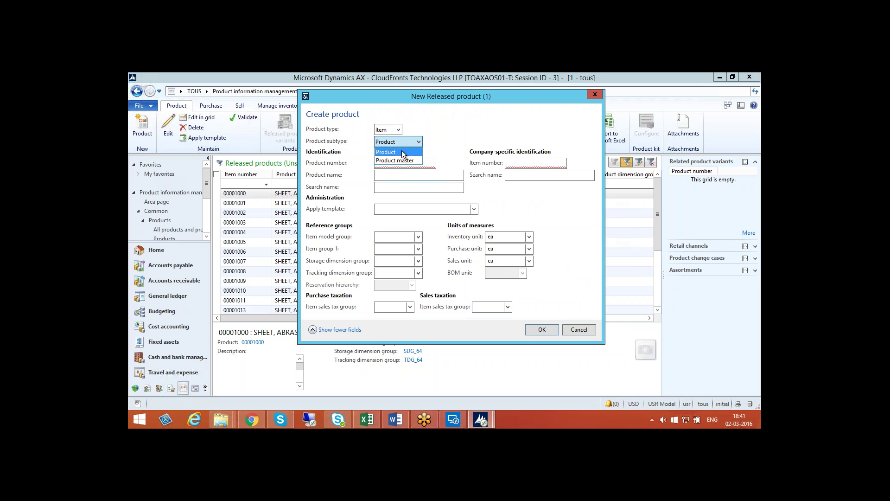
click(402, 154)
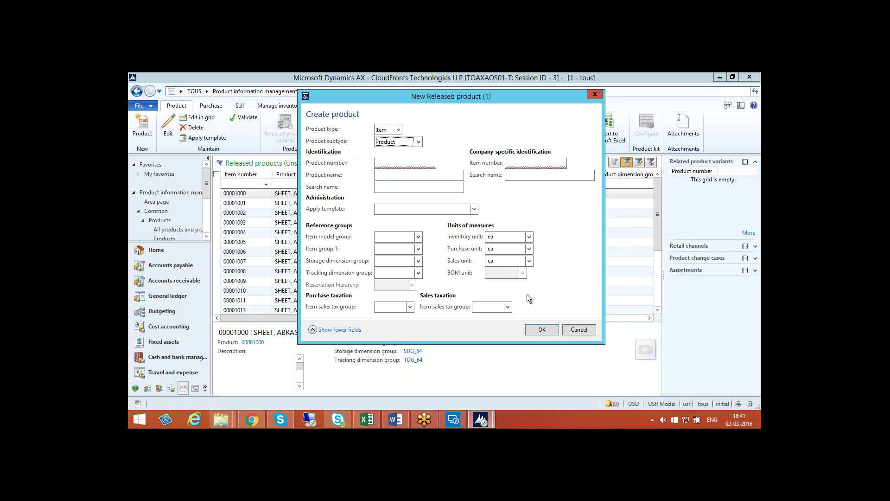
click(418, 143)
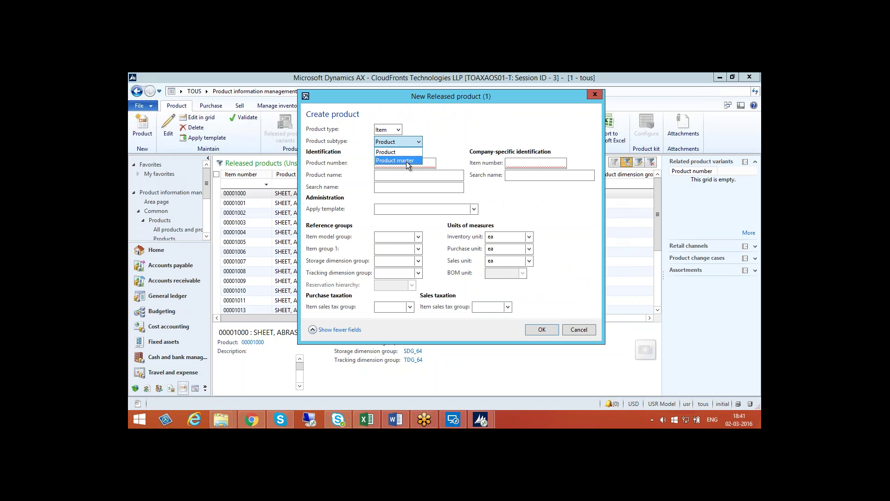
click(406, 161)
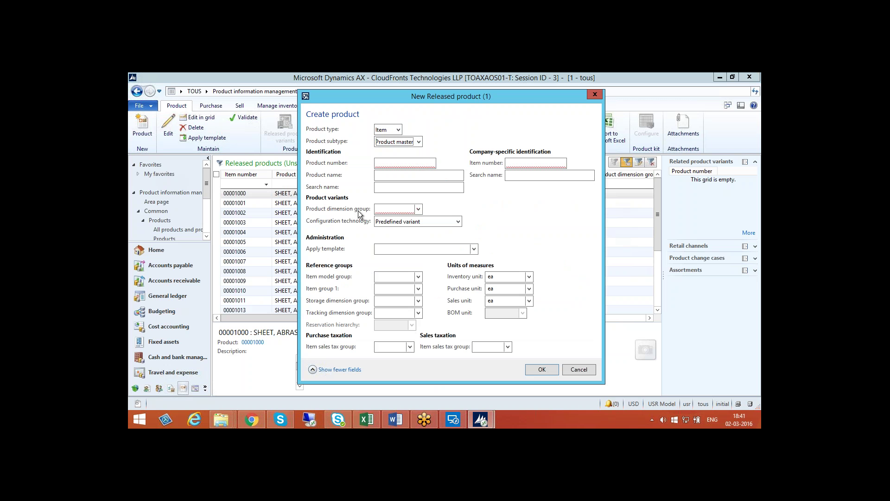
Review the product dimension groups offered for the new product without choosing one
click(419, 211)
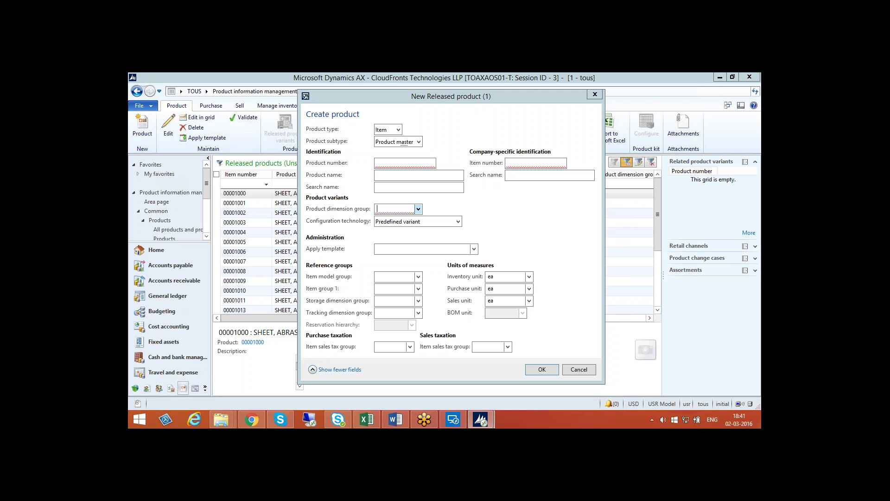
click(400, 164)
click(419, 210)
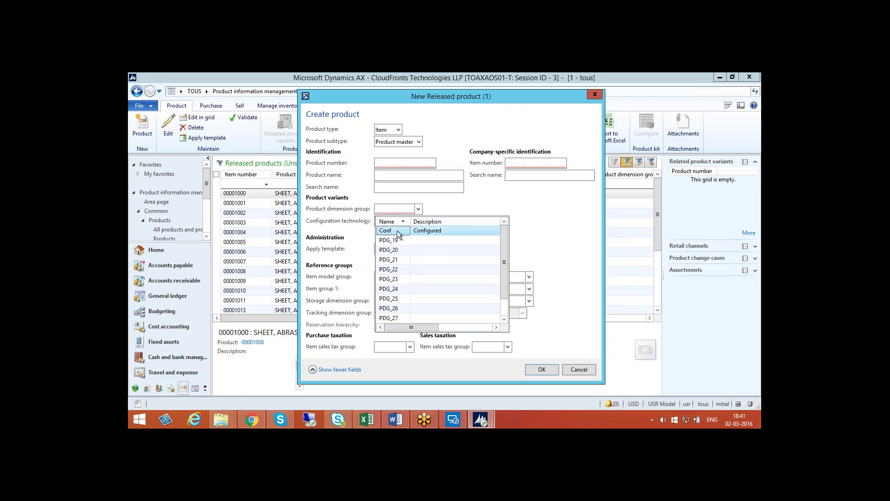
click(443, 203)
Switch the product subtype to Product and back to Product master to compare the fields each one offers
click(408, 141)
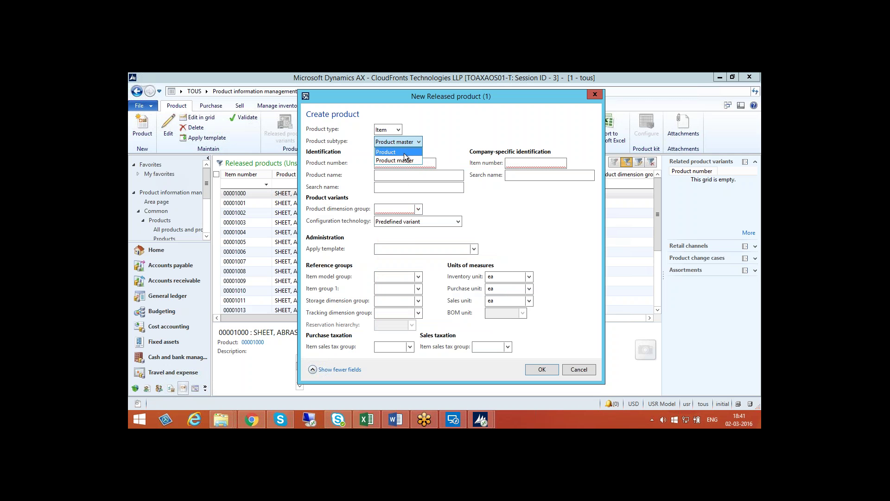
key(Return)
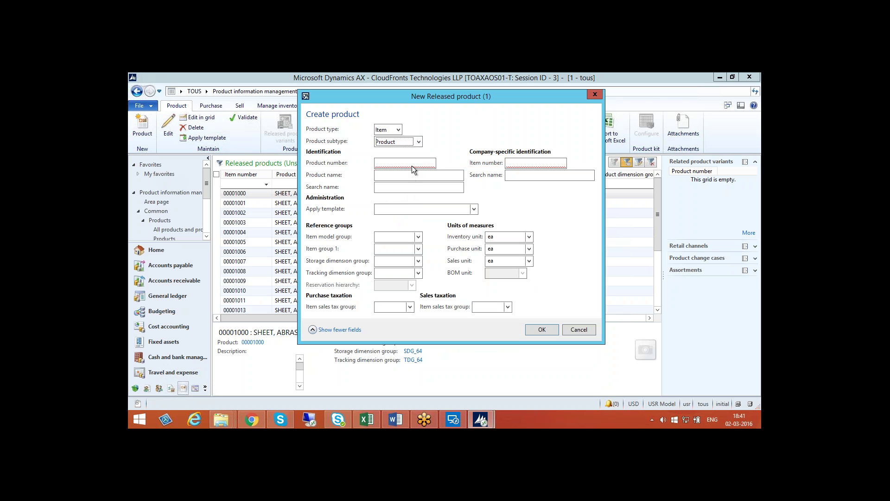
click(420, 142)
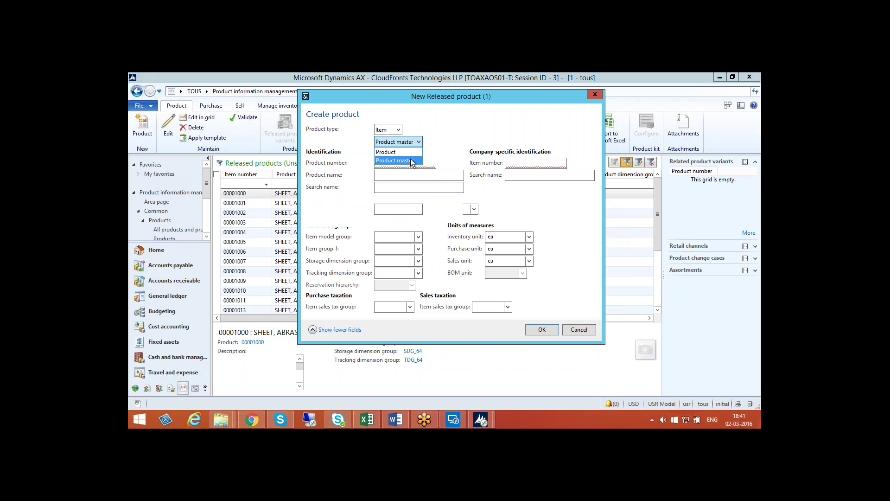
click(411, 161)
Enter 98598 as the new product's product number
click(411, 166)
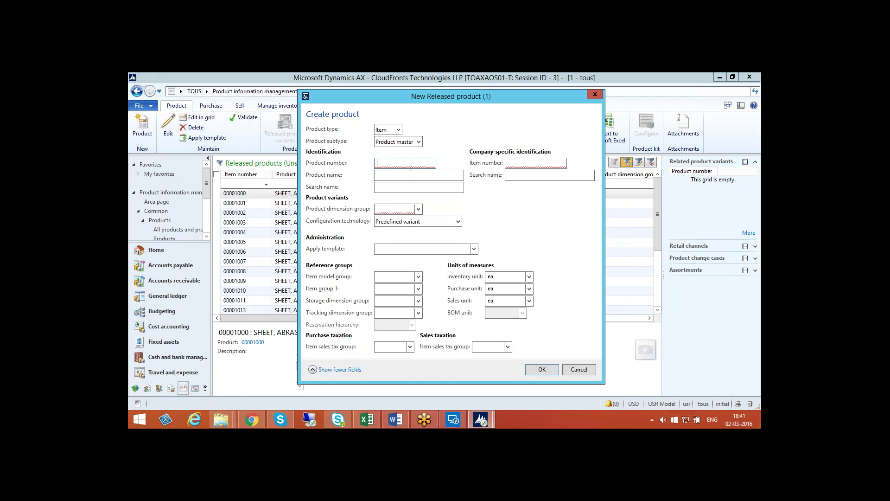
text(98598)
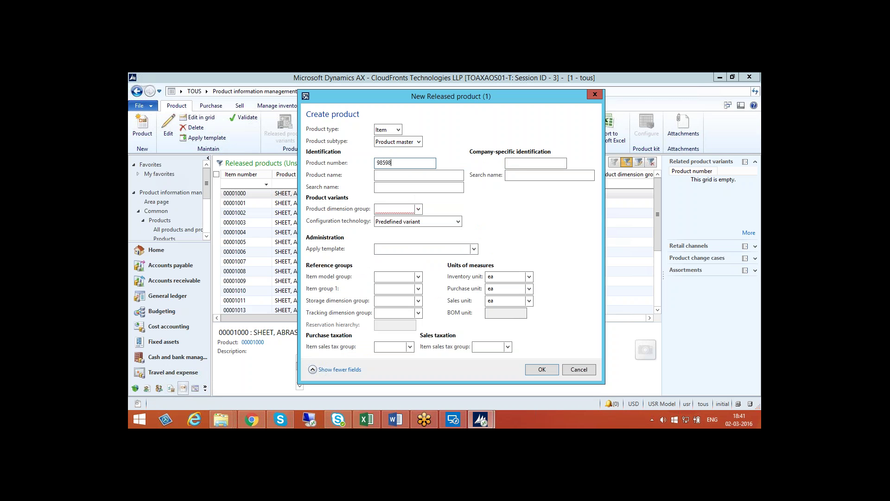
key(Tab)
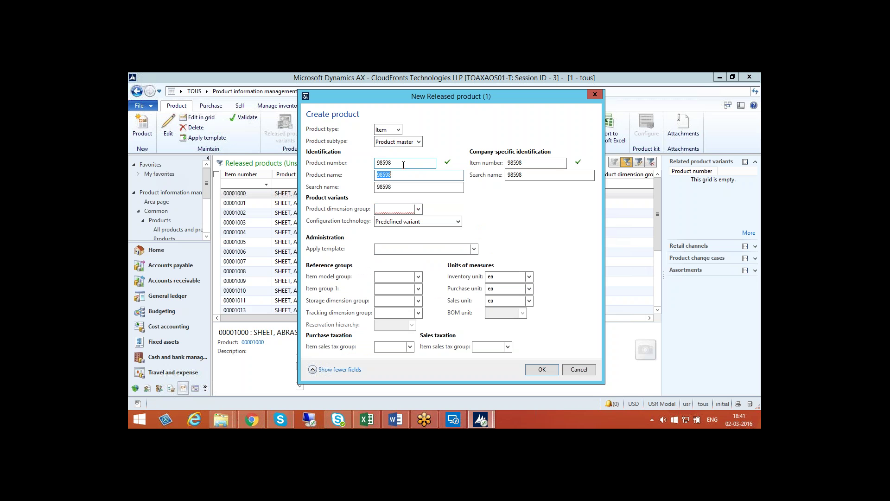
click(396, 164)
double_click(513, 164)
key(shift+Tab)
double_click(527, 163)
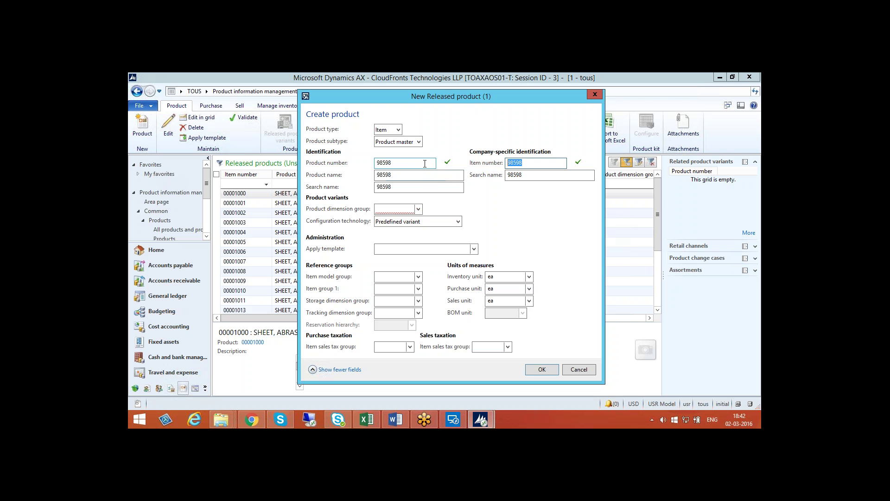
click(399, 164)
Set both the product name and the search name under Identification to "test Machine"
drag(394, 175, 371, 179)
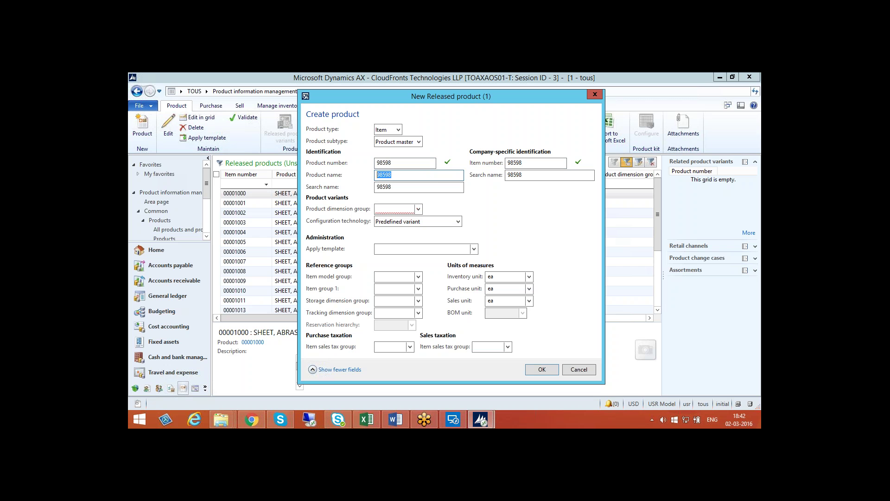
text(test Machine)
key(Tab)
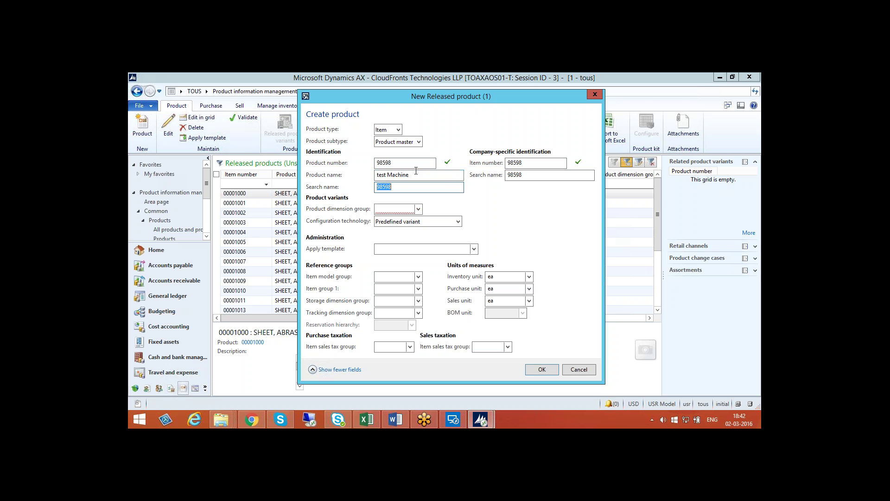
click(410, 174)
drag(410, 175, 367, 187)
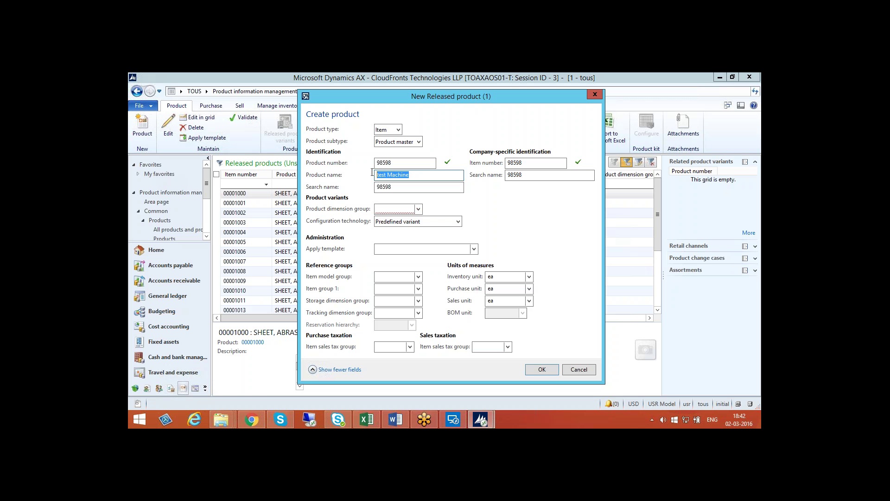
click(373, 187)
drag(392, 186, 376, 186)
text(test Machine)
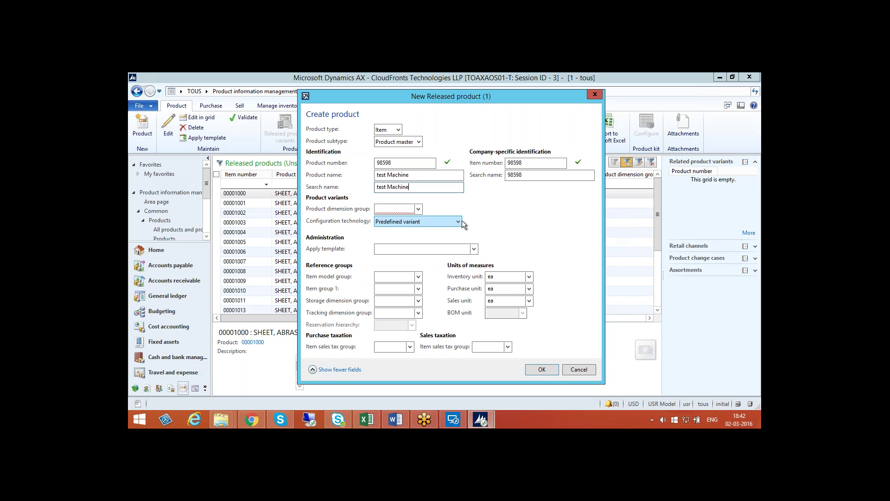
Copy the product name "test Machine" into the search name under Company-specific identification
click(532, 164)
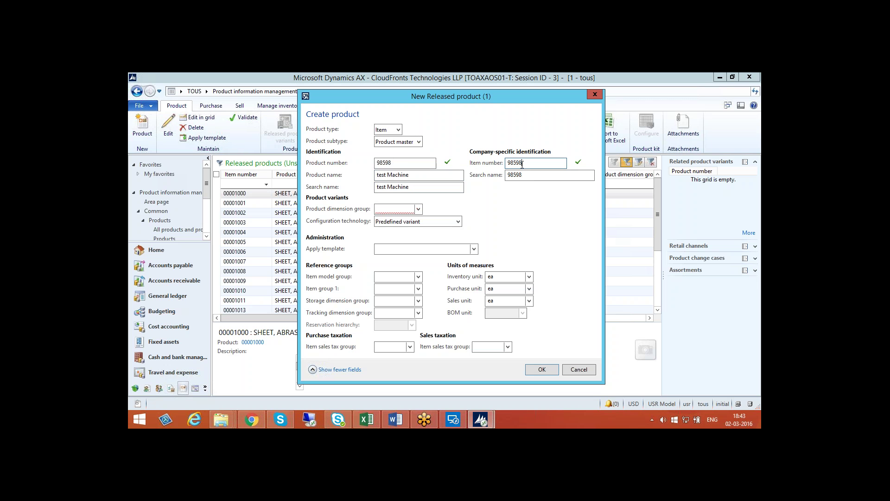
double_click(508, 162)
drag(409, 175, 319, 179)
key(ctrl+c)
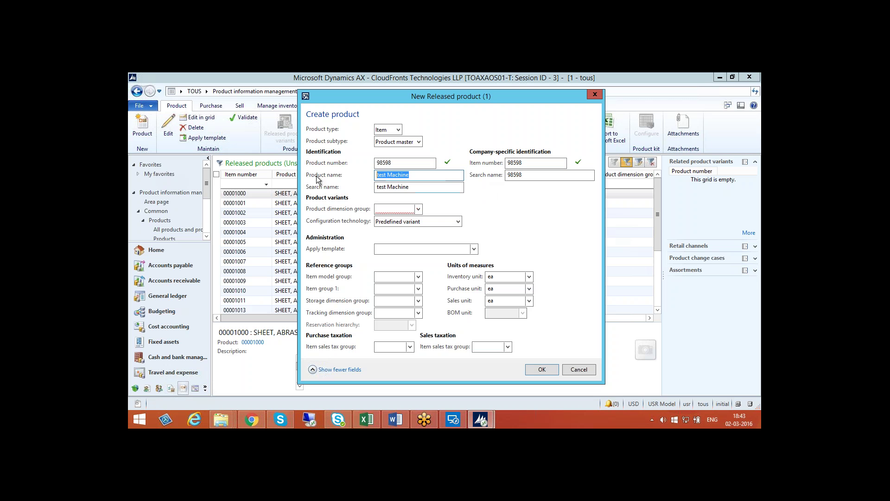
click(506, 175)
key(ctrl+v)
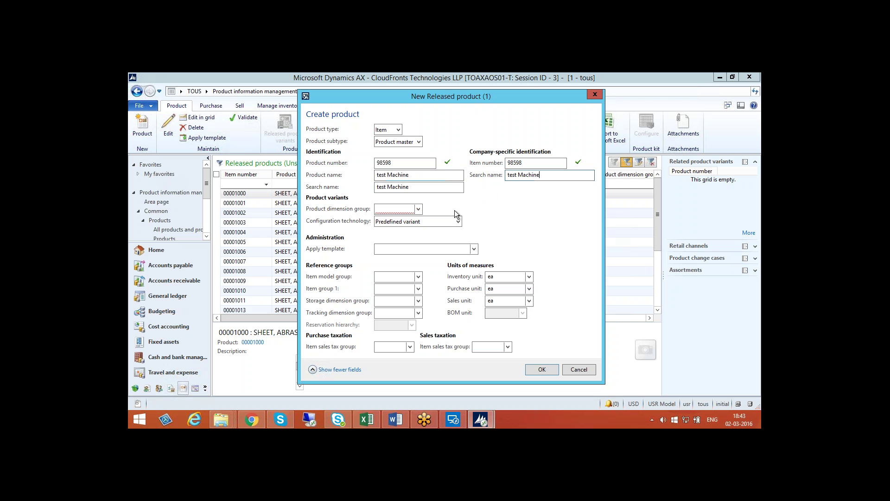
Set the product dimension group to Conf and check the available templates without applying one
click(418, 208)
click(399, 231)
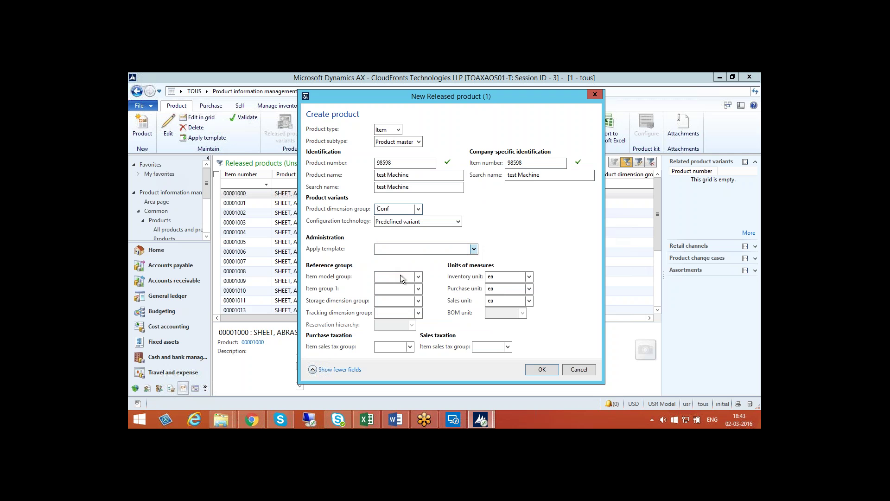
click(473, 250)
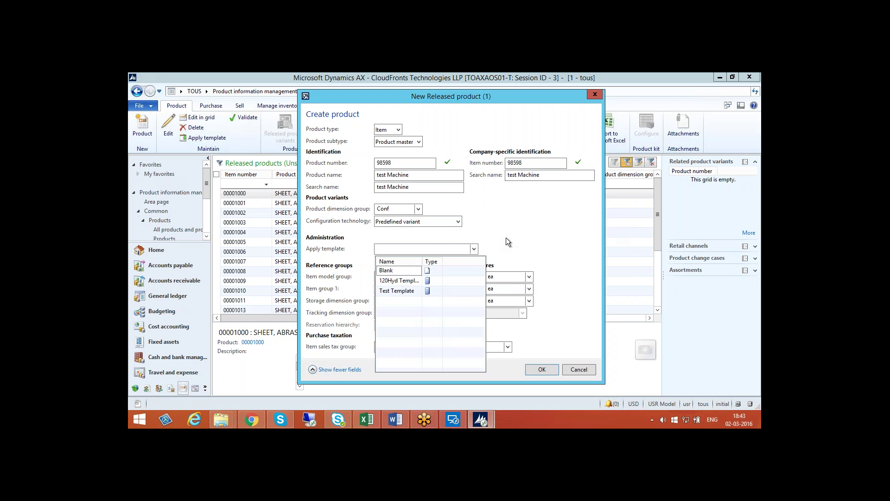
click(507, 238)
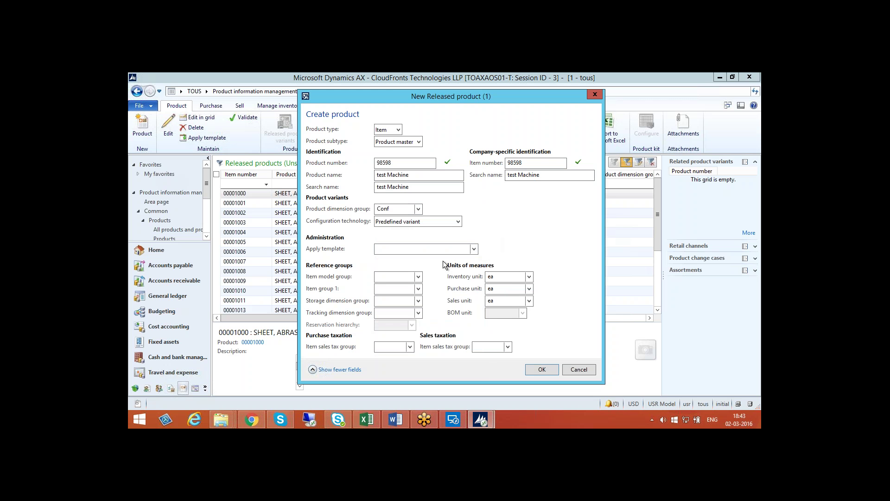
Set the item model group to STD and item group 1 to Aggregate for the new product
click(418, 278)
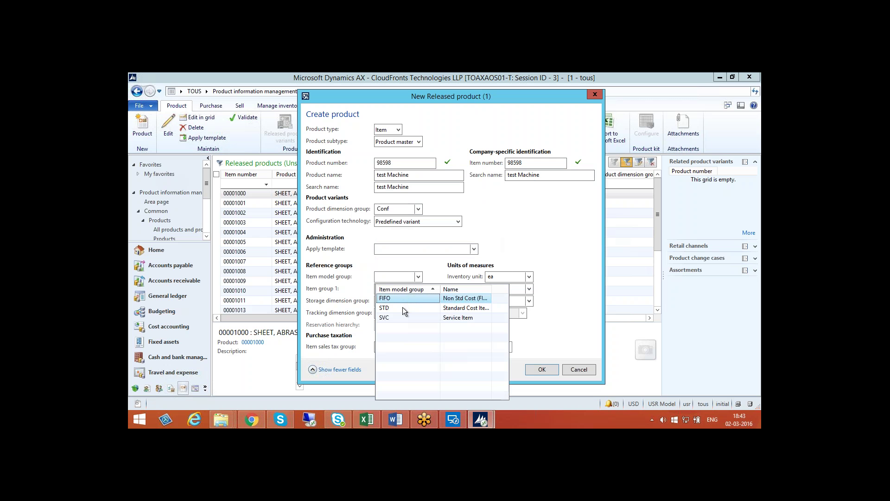
click(400, 308)
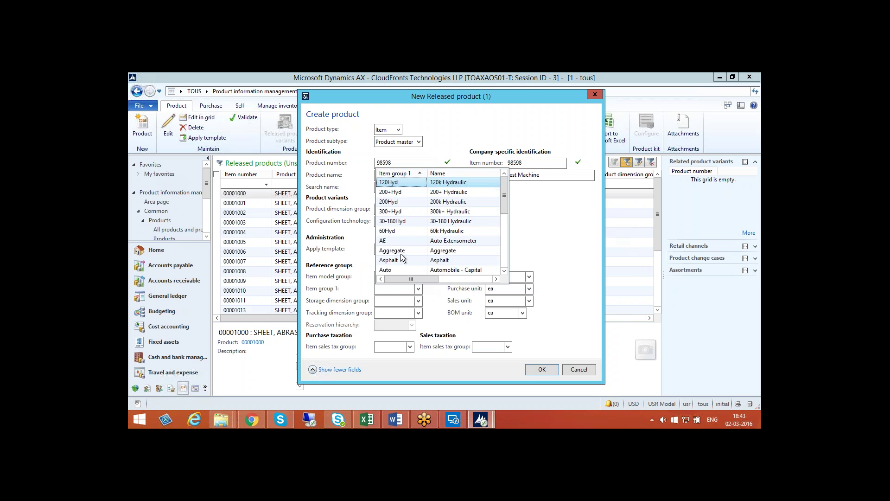
click(400, 253)
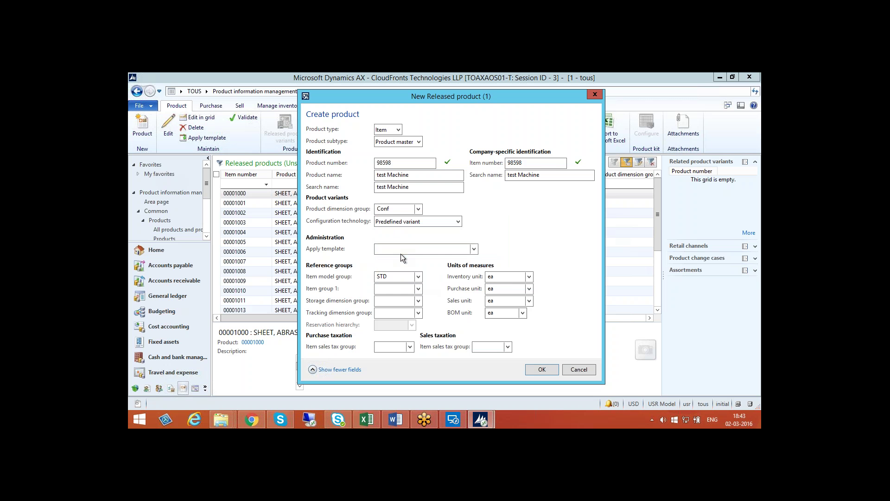
Set the storage dimension group to WH-L and the tracking dimension group to SIO
click(418, 301)
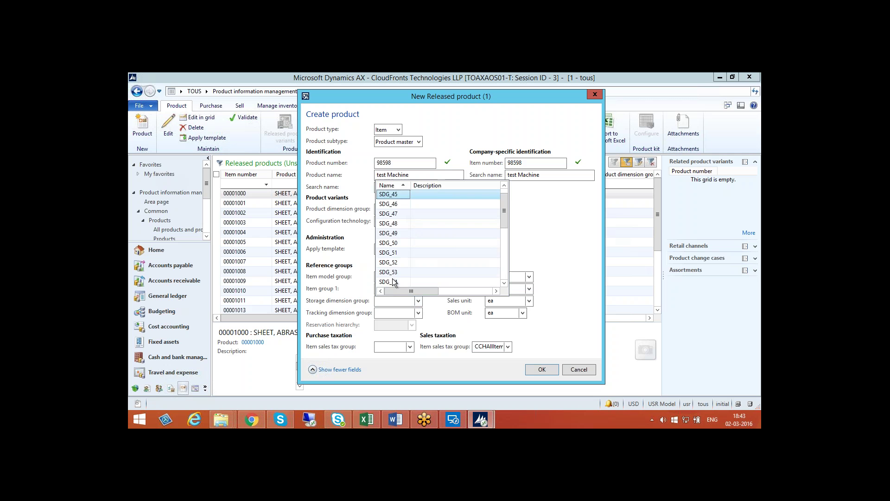
click(391, 276)
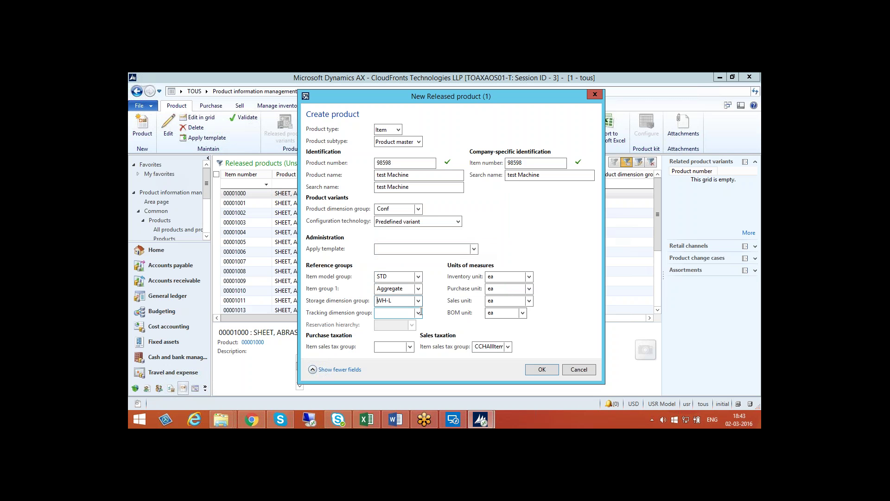
click(419, 313)
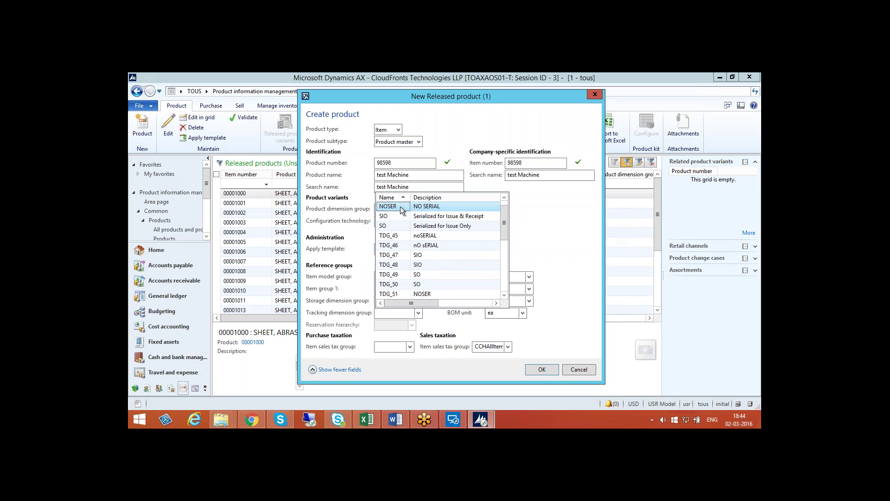
click(395, 216)
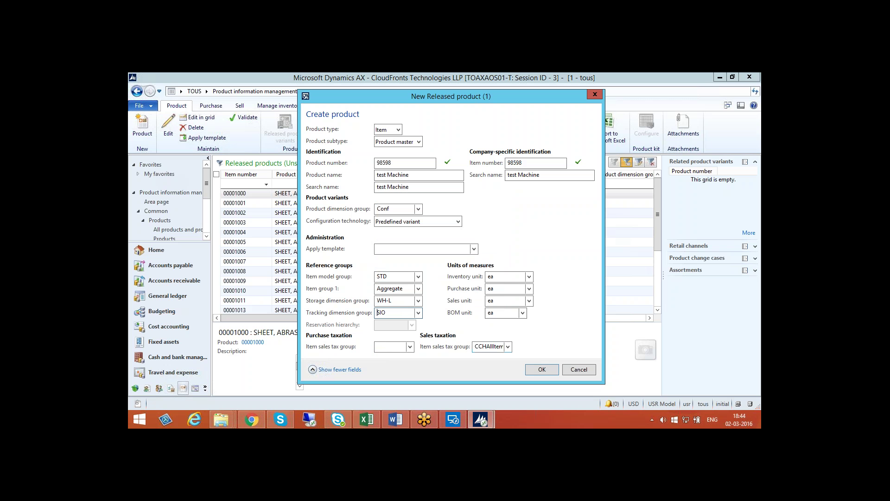
Confirm the entered settings to create the released product master 98598
click(487, 277)
click(535, 374)
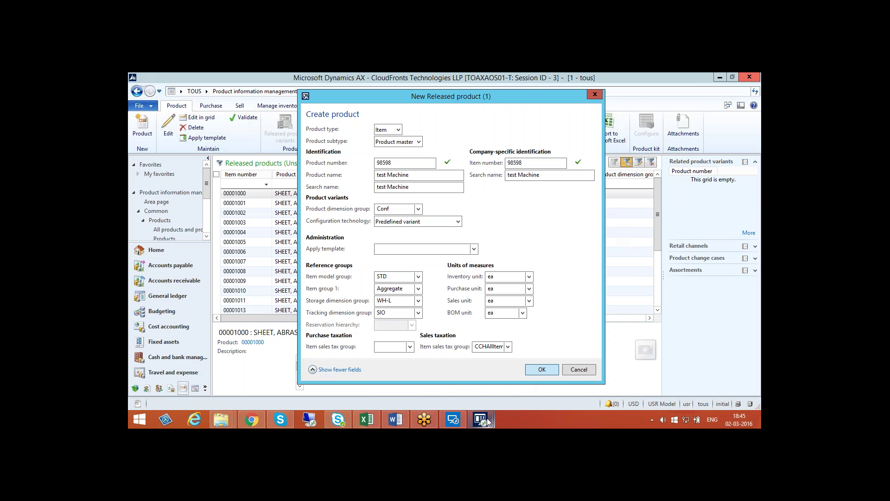
mouse_move(487, 421)
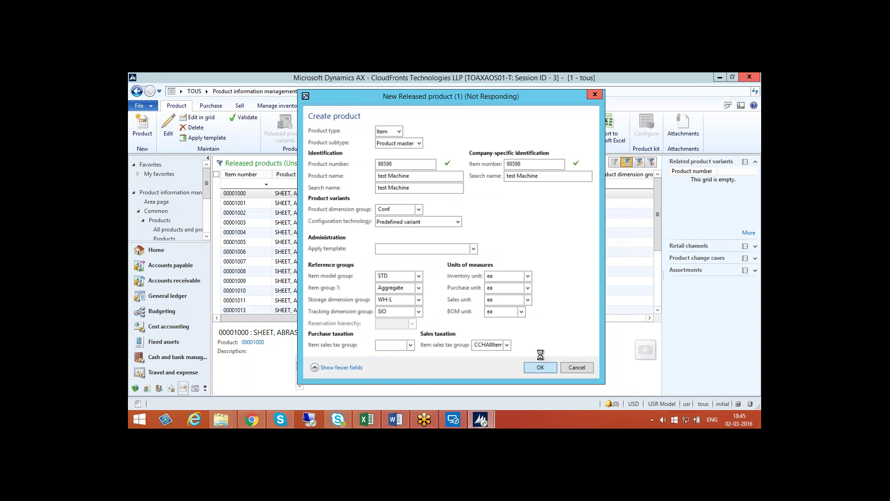
click(547, 366)
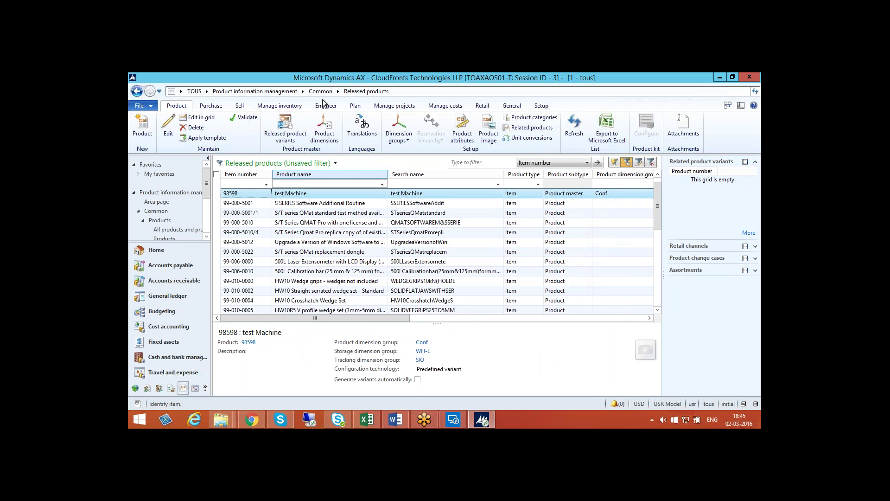
Open the list of all products and product masters and filter it by product number 98598
click(282, 93)
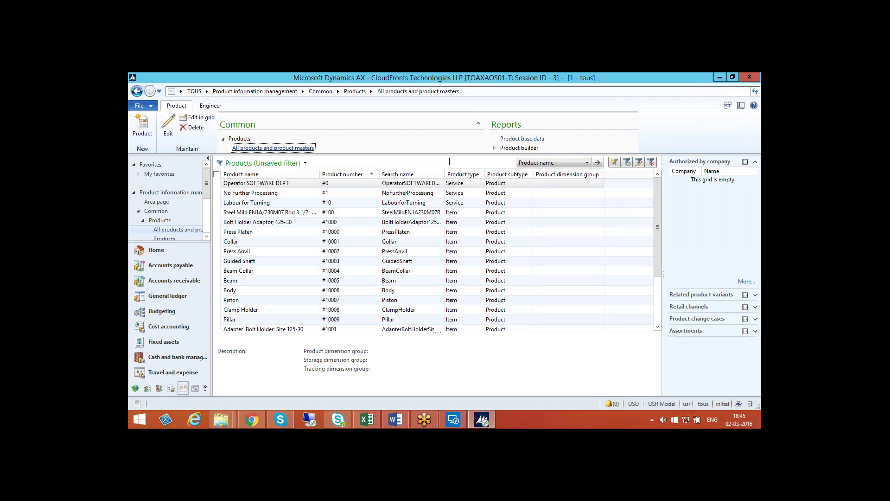
click(330, 186)
key(ctrl+g)
text(98598)
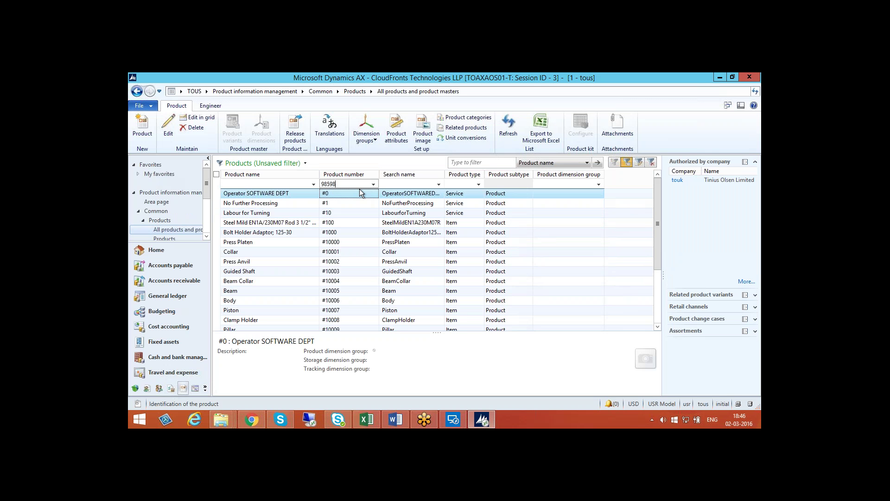
key(Return)
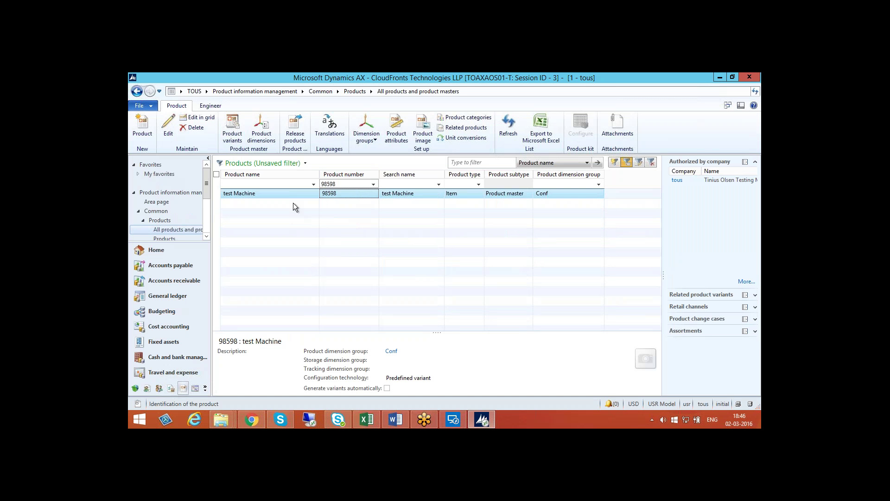
Release product 98598, including its product master, to the companies touk and toin
click(300, 142)
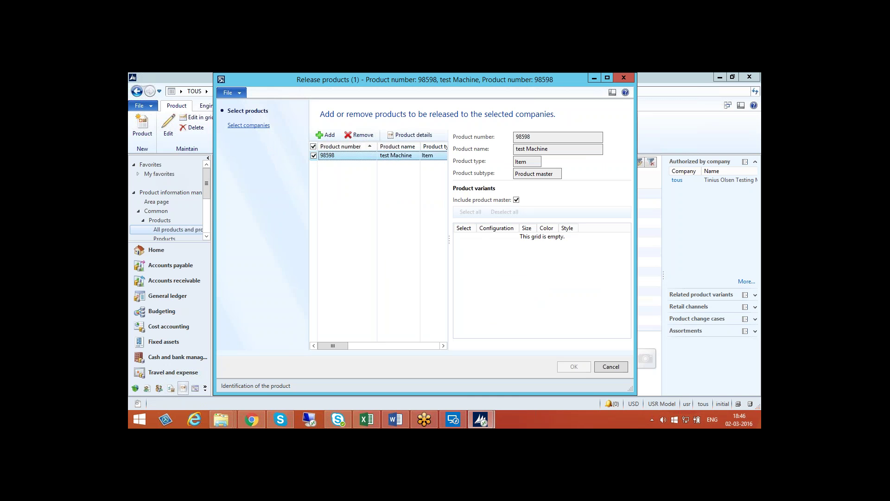
click(249, 125)
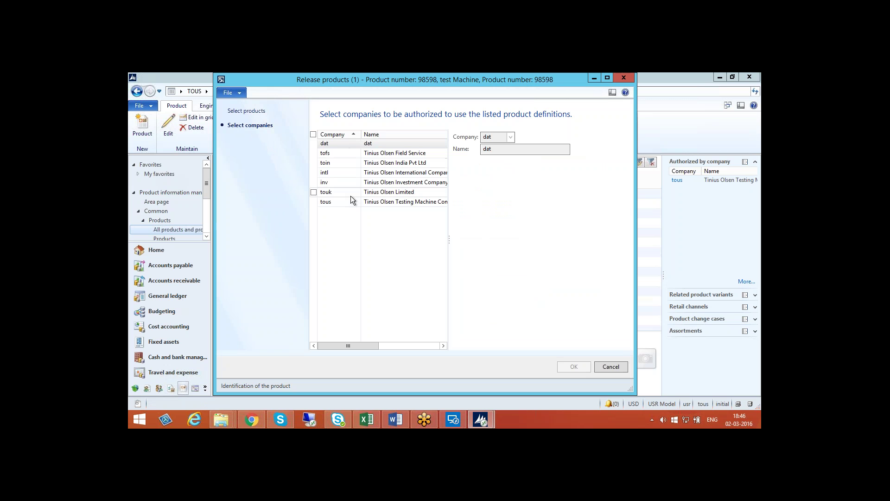
click(313, 192)
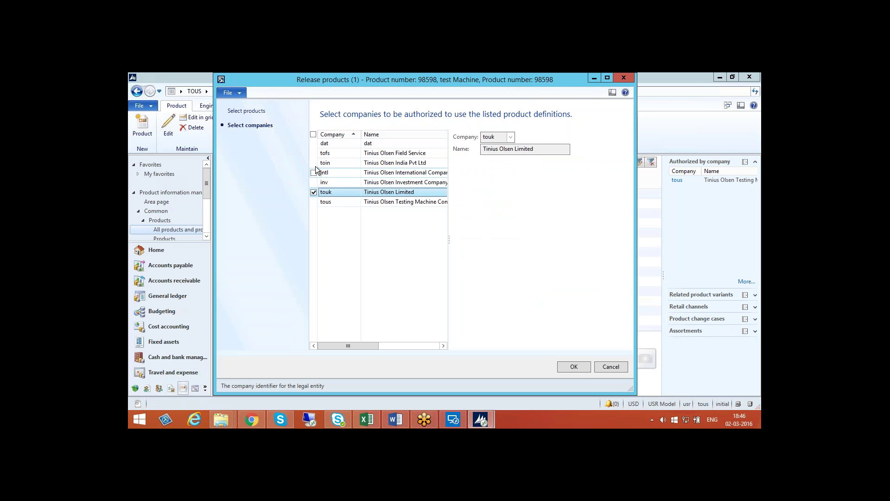
click(314, 163)
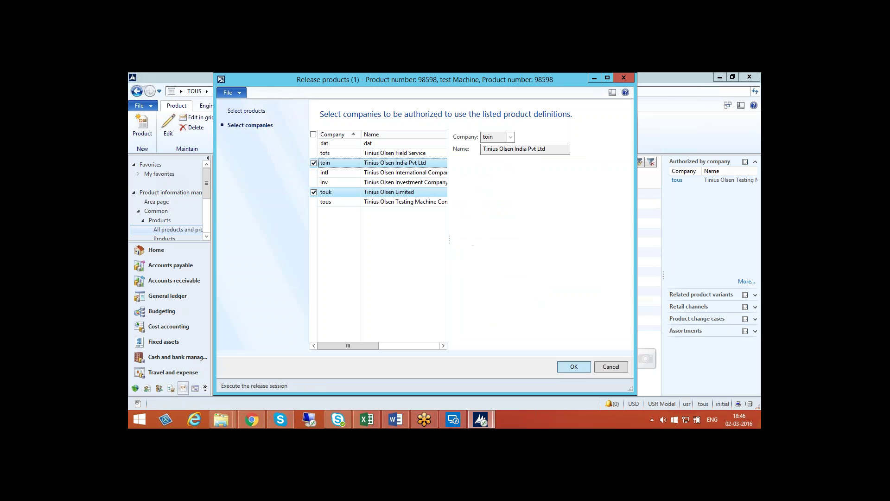
click(574, 366)
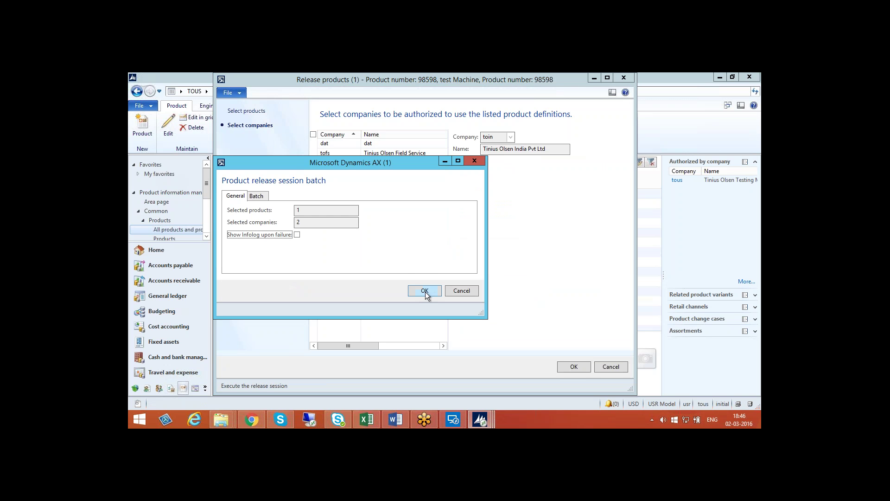
click(424, 291)
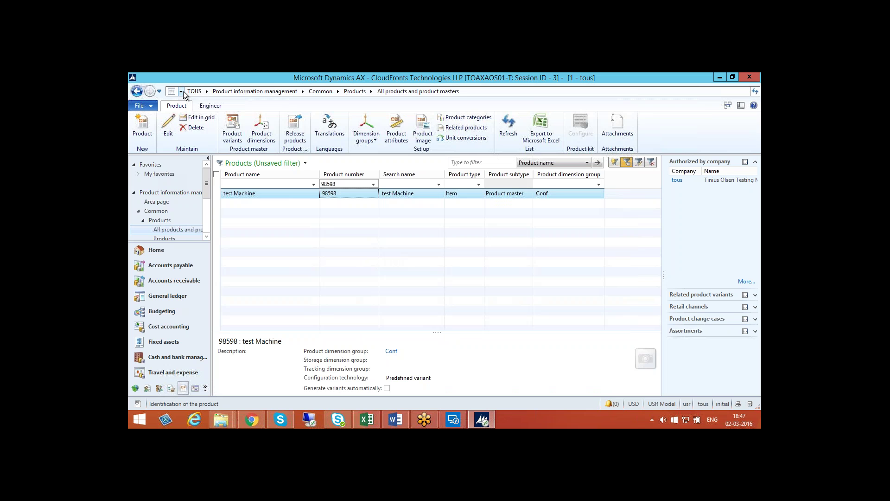
Switch to the company TOUK and open its list of released products
click(182, 92)
click(236, 126)
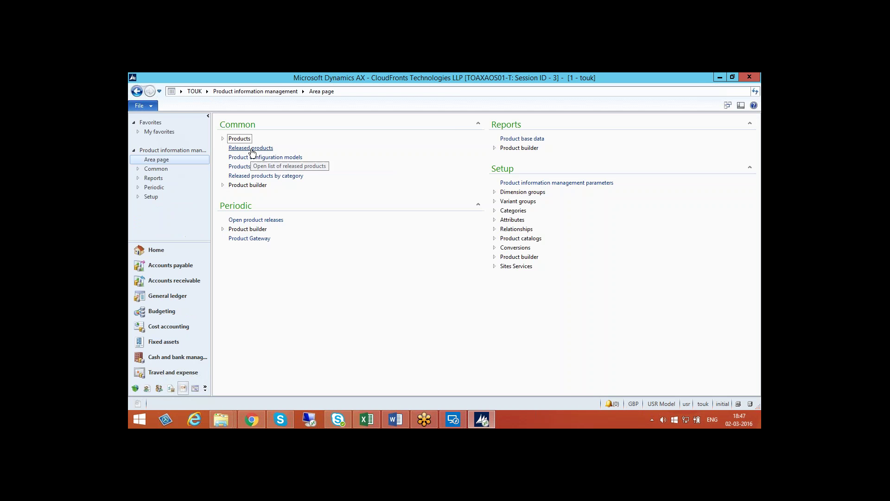
click(251, 150)
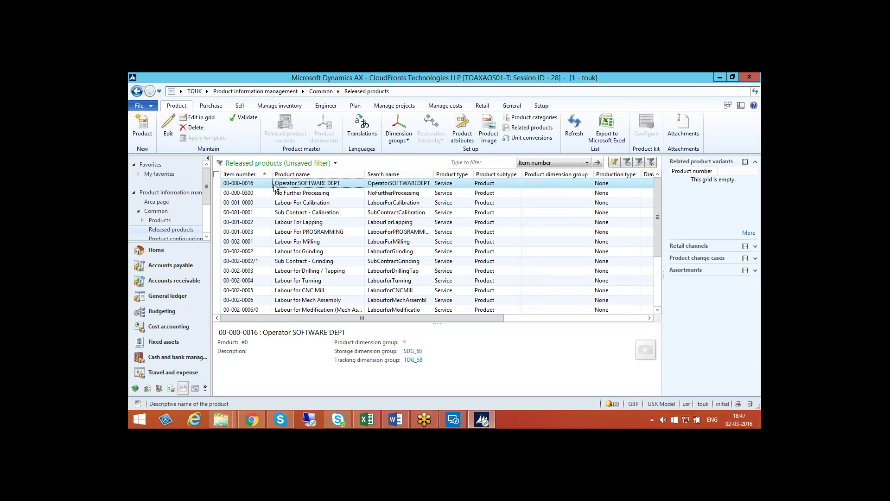
Filter the released products by item number 98598 and open the product's details for editing
key(ctrl+g)
text(98598)
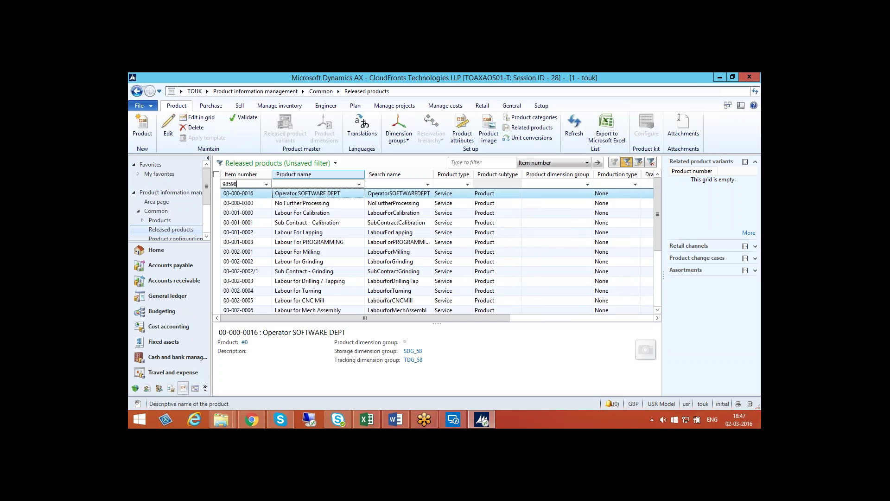
key(Tab)
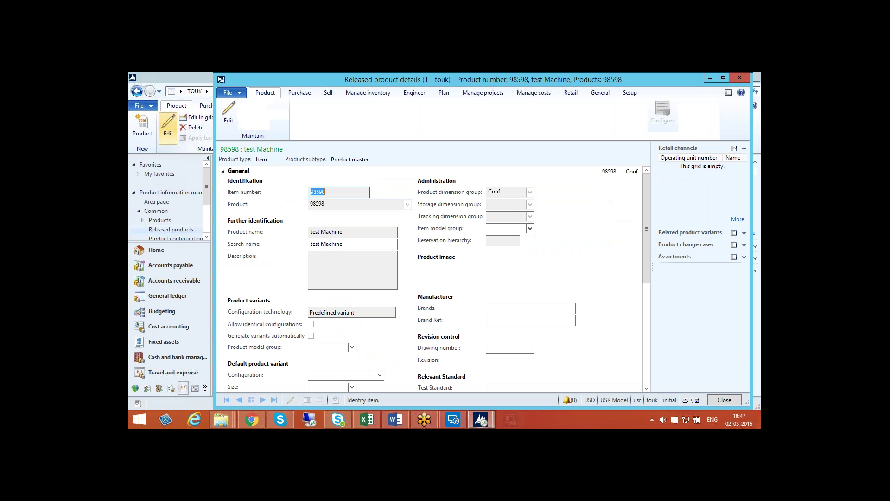
Set item group 1 to 120K S/L in the Manage costs section of test Machine's details
scroll(423, 242, down, 5)
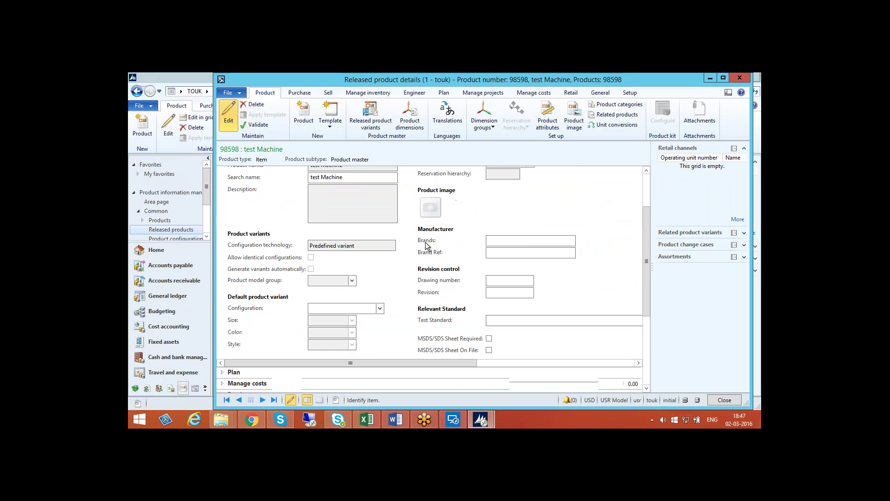
scroll(397, 250, up, 5)
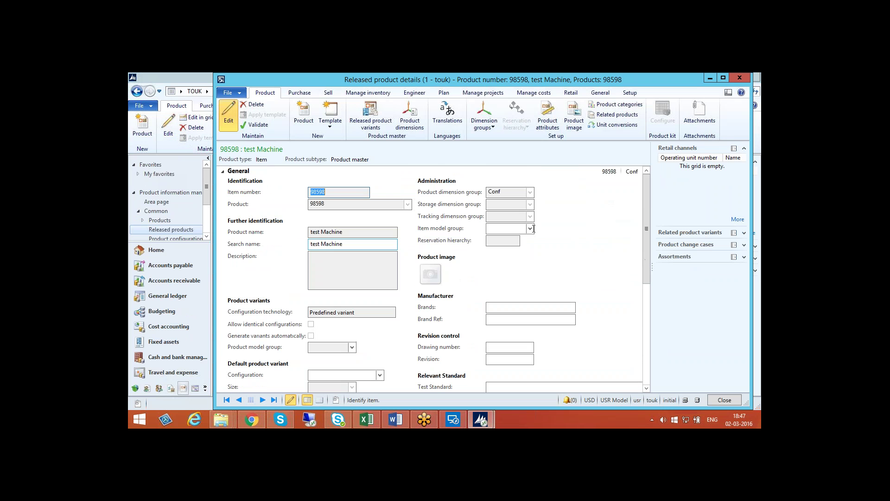
scroll(381, 308, down, 3)
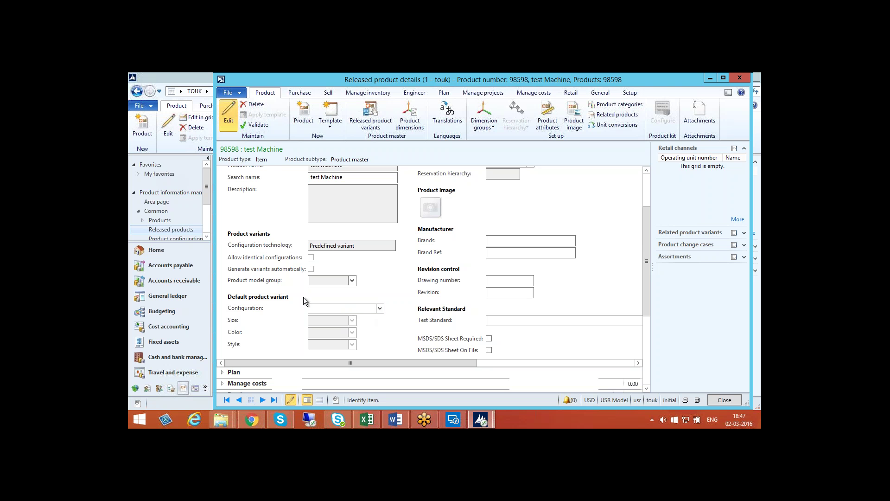
scroll(269, 310, down, 3)
scroll(278, 310, down, 3)
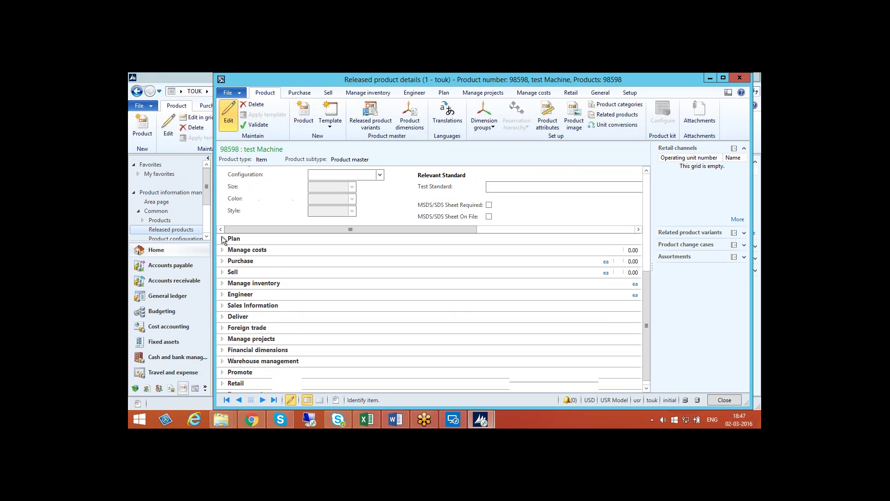
click(276, 241)
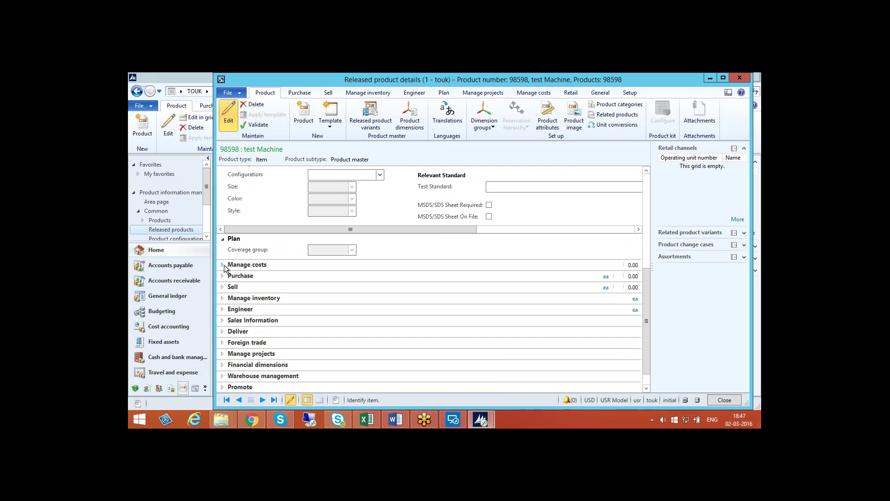
click(267, 265)
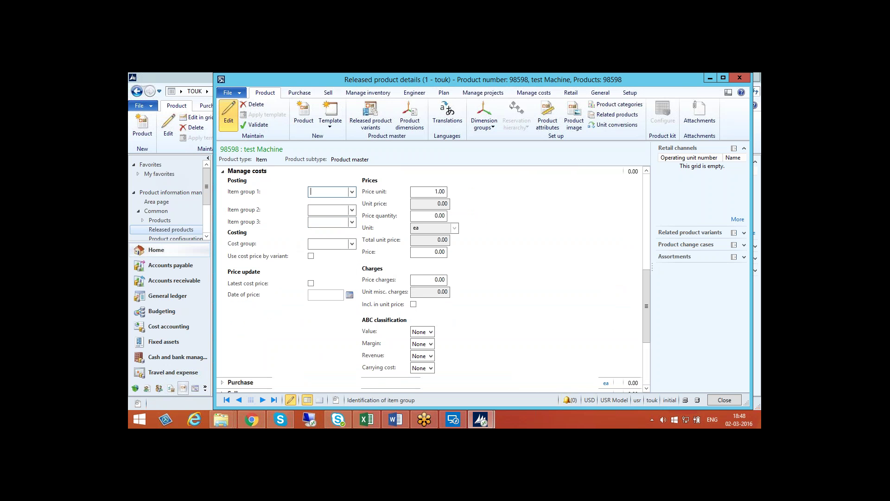
click(353, 194)
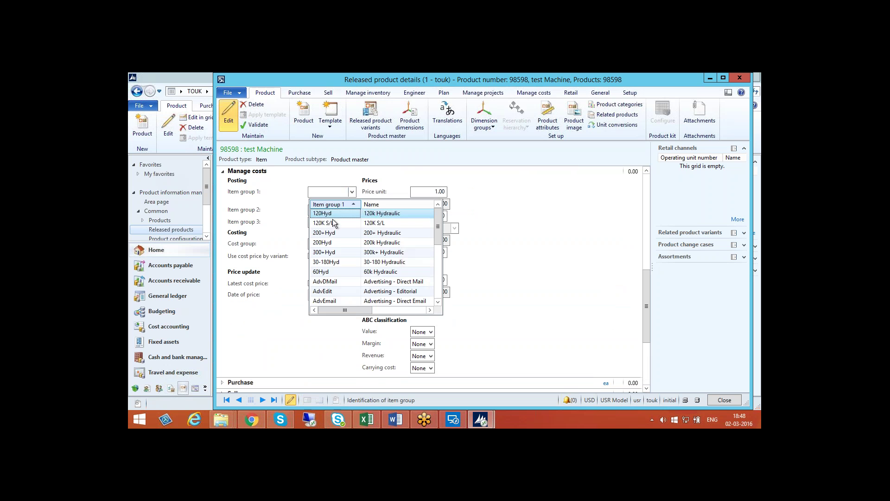
key(Escape)
key(Tab)
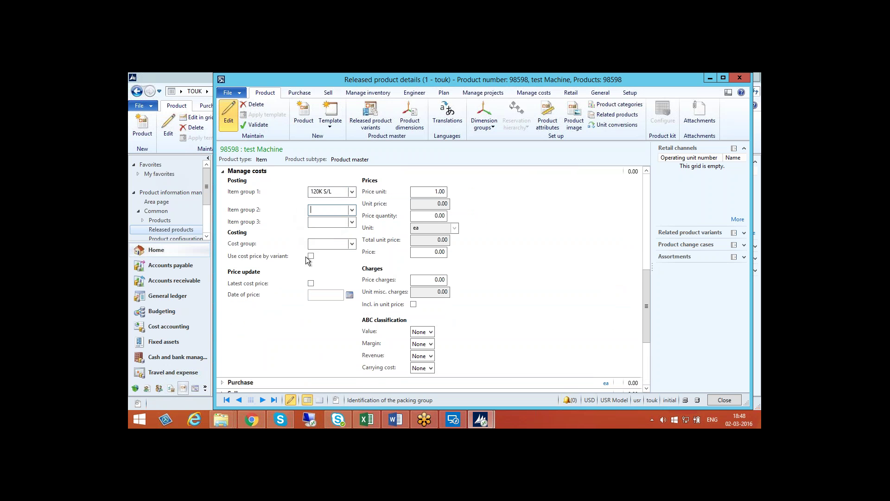
Review the Purchase section of the released product's details and collapse it again
scroll(234, 266, down, 5)
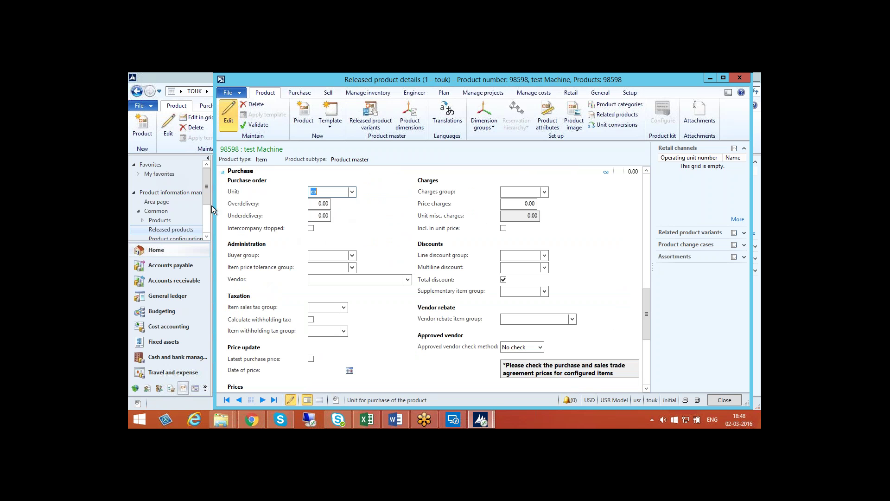
click(224, 174)
scroll(230, 255, down, 3)
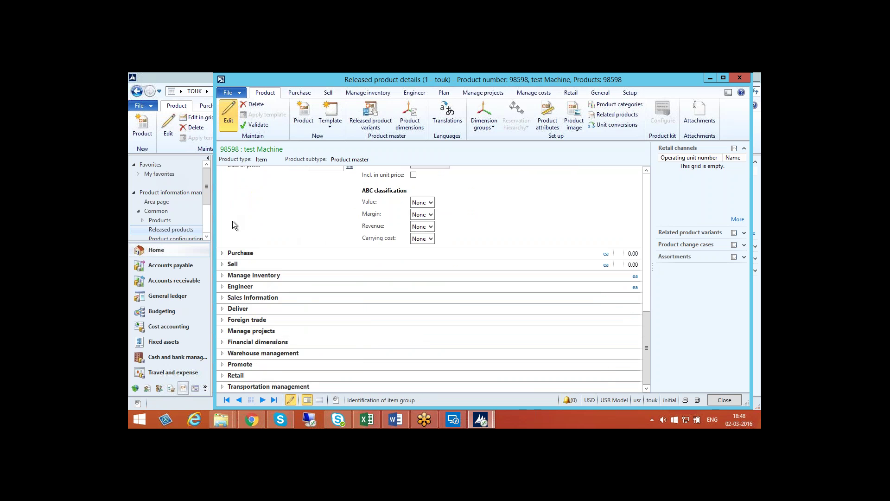
scroll(232, 222, up, 3)
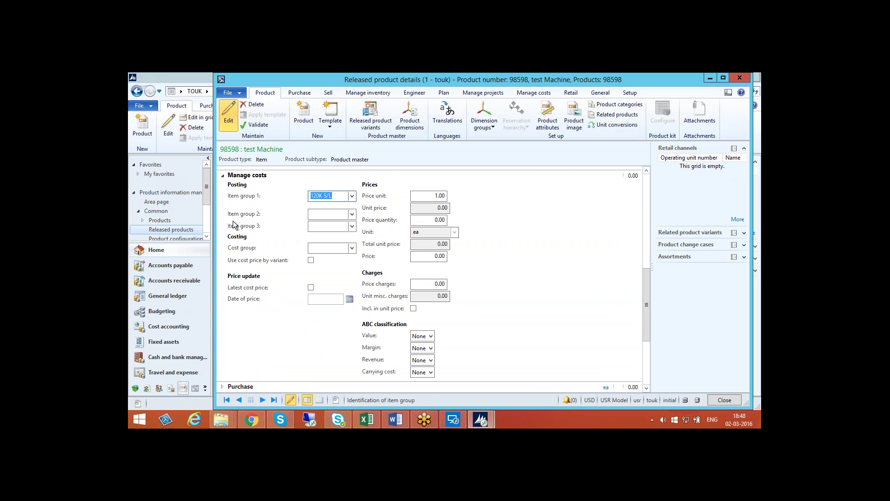
scroll(235, 225, up, 5)
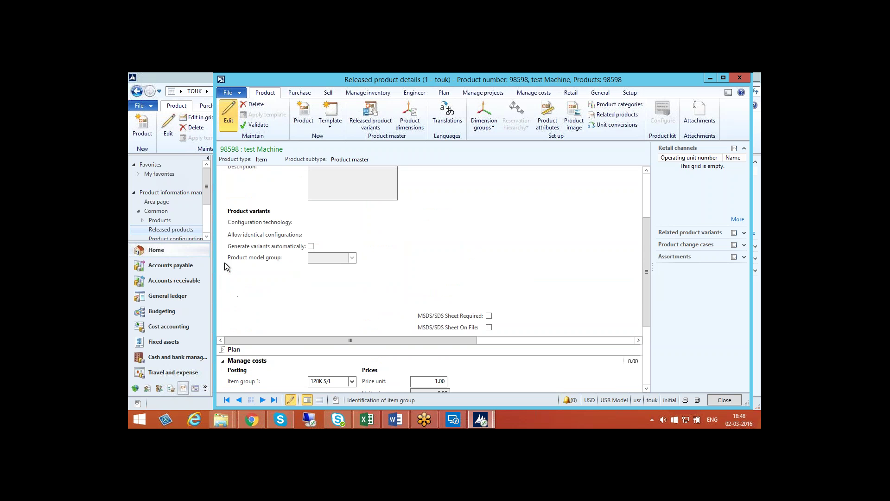
Review the Sell and Manage inventory sections of test Machine's released product details, collapsing each section again
scroll(225, 216, up, 5)
click(223, 179)
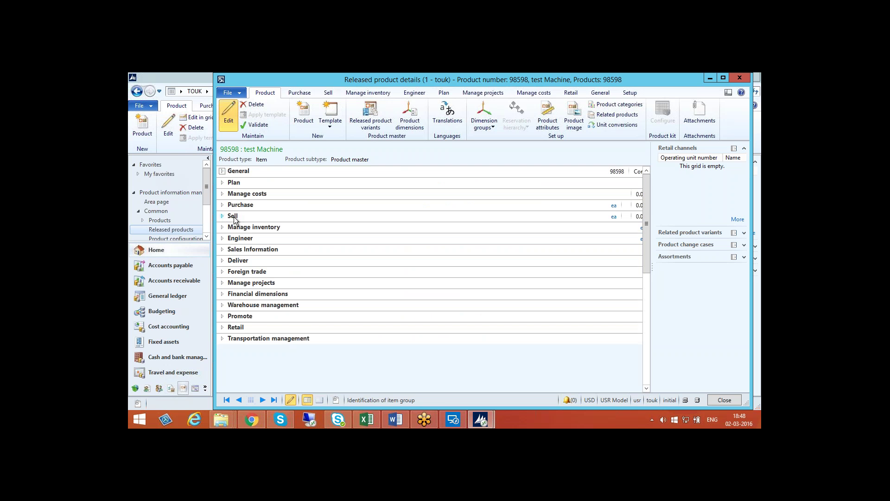
click(249, 219)
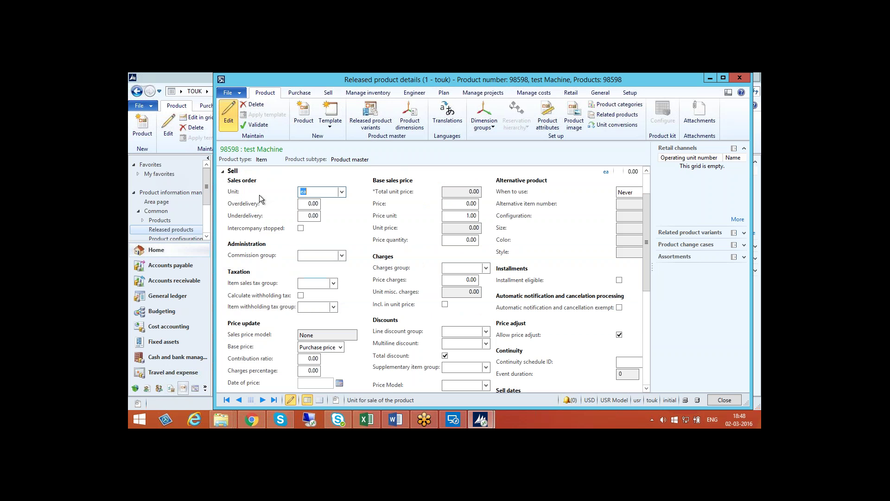
click(223, 171)
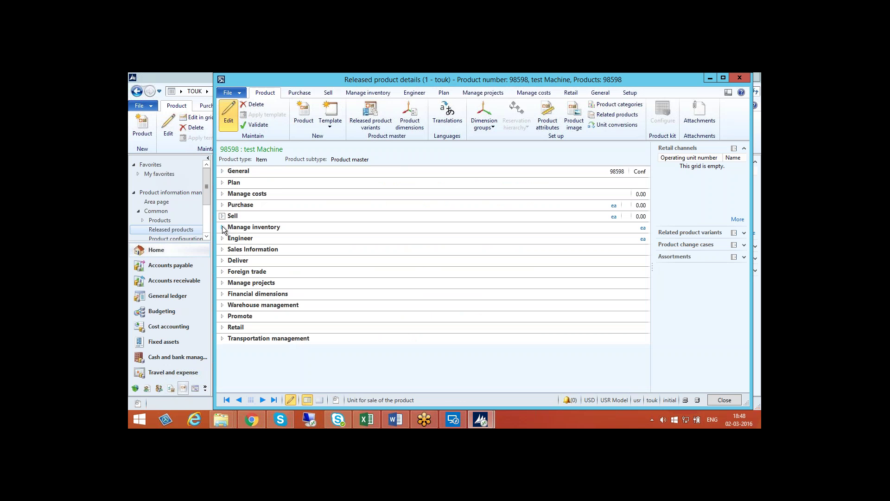
click(223, 229)
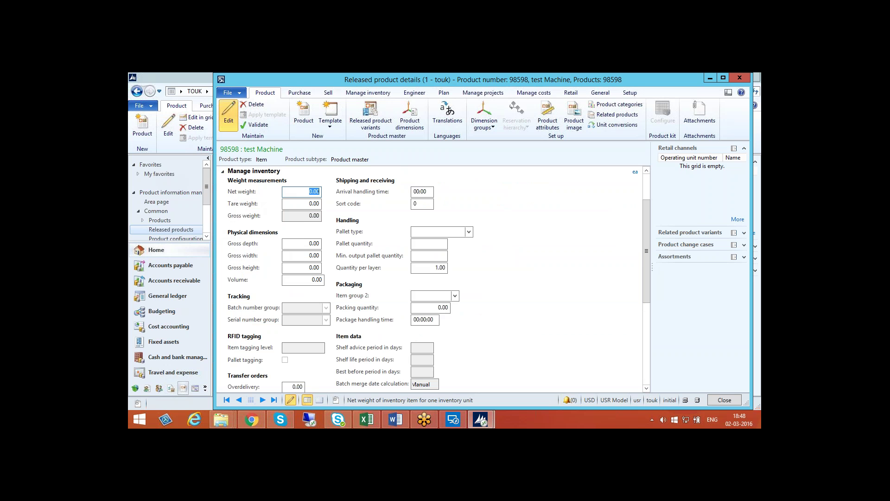
scroll(311, 279, down, 3)
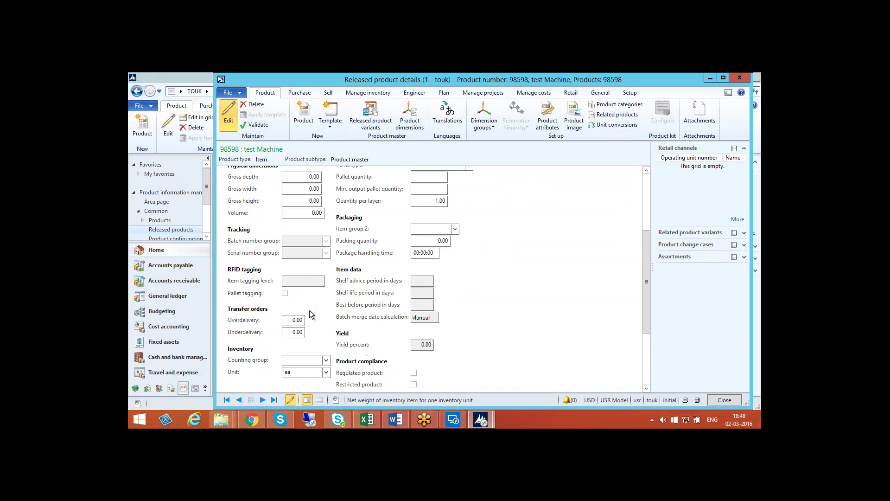
scroll(310, 281, up, 3)
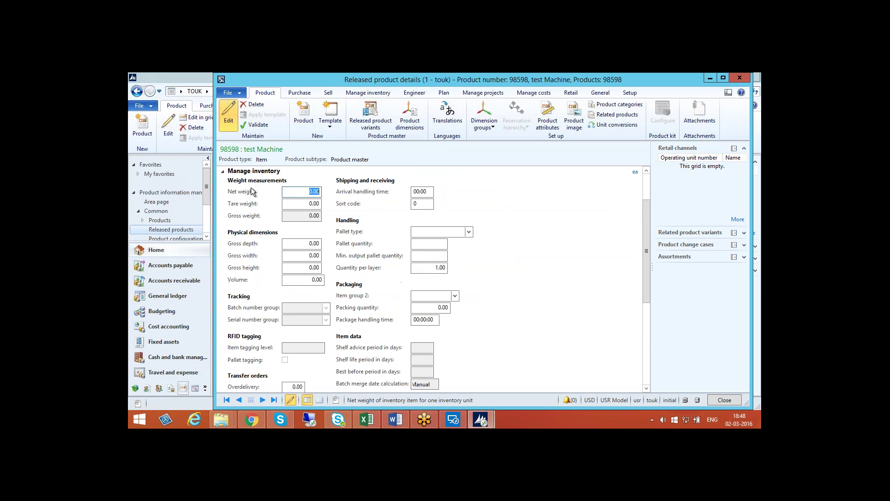
click(225, 173)
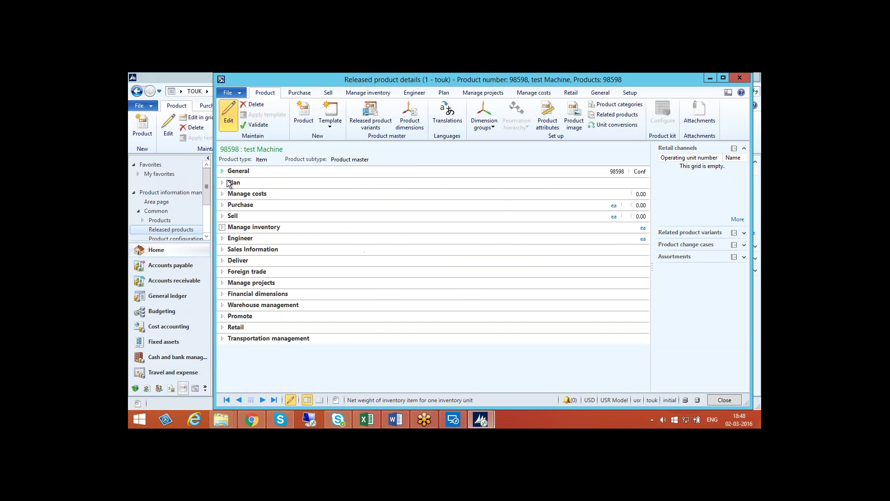
Review the Engineer, Sales Information and Deliver sections of test Machine's details, collapsing each section again
click(225, 239)
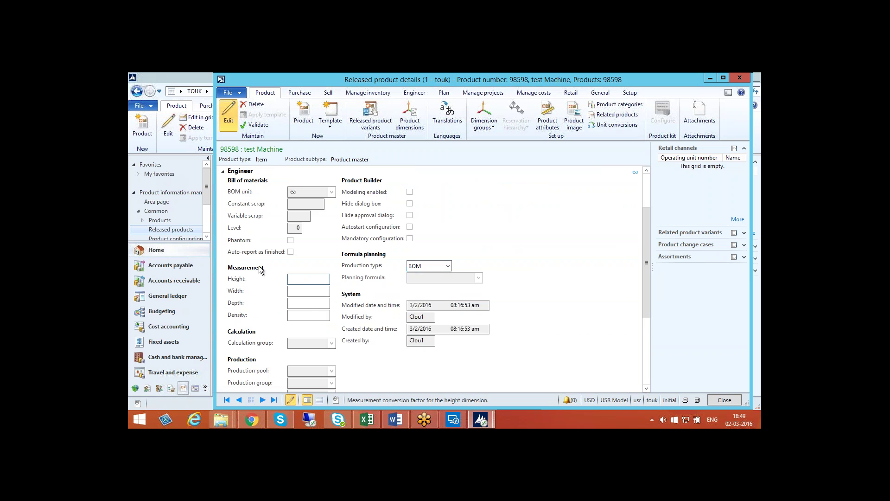
click(224, 174)
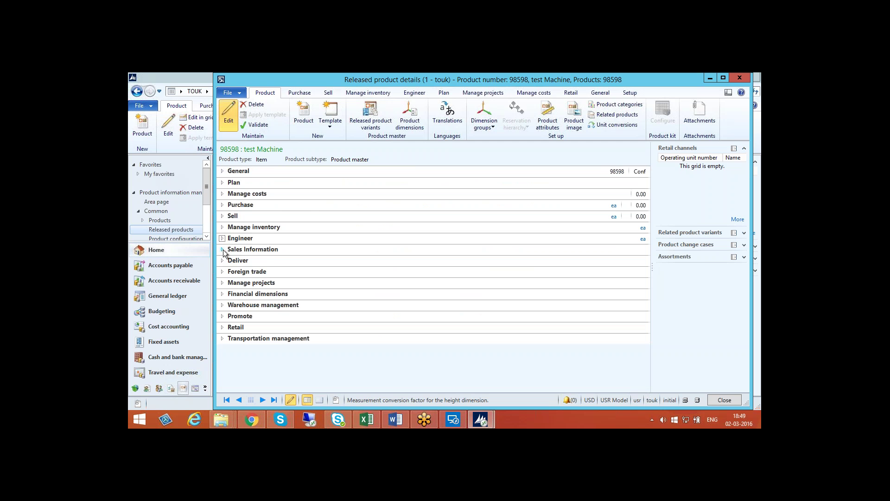
click(223, 250)
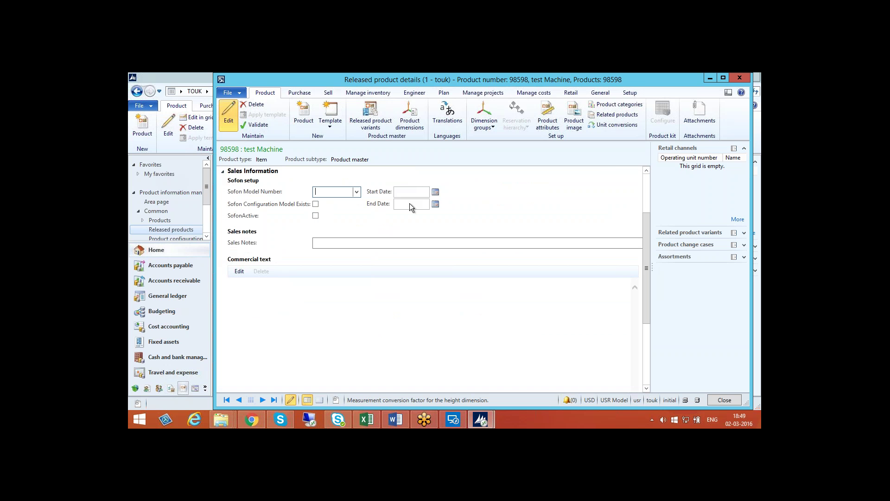
click(224, 171)
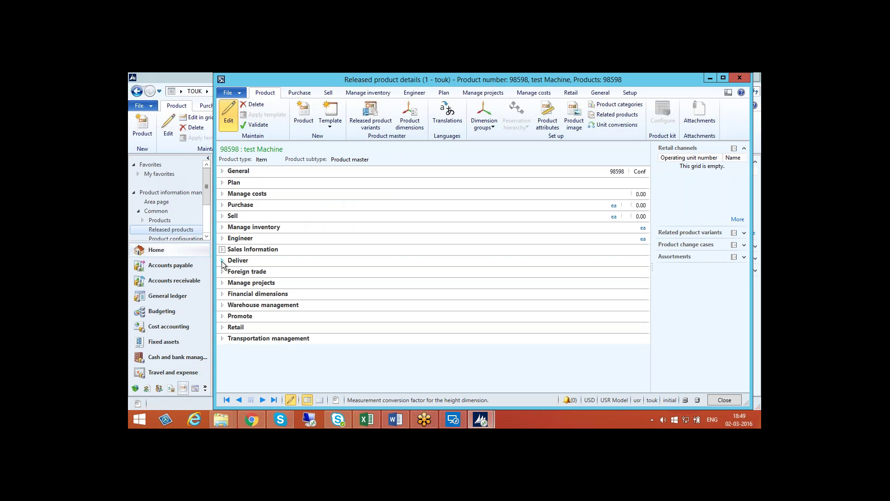
click(255, 262)
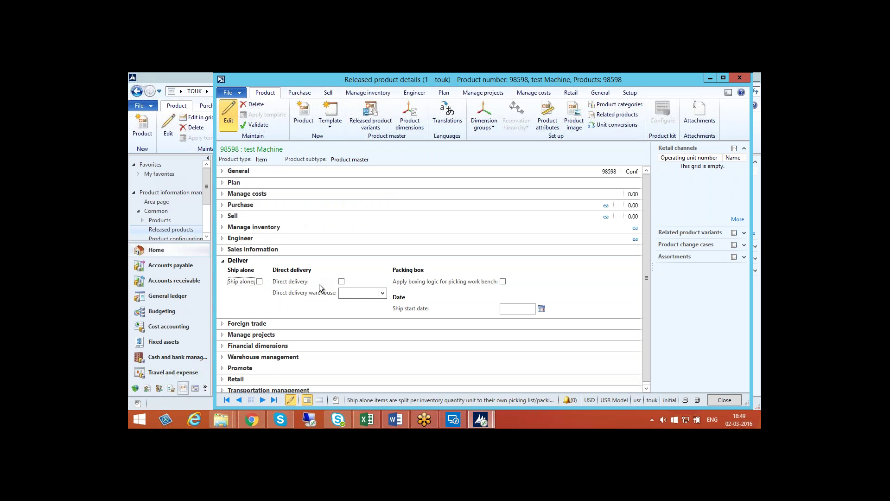
click(226, 263)
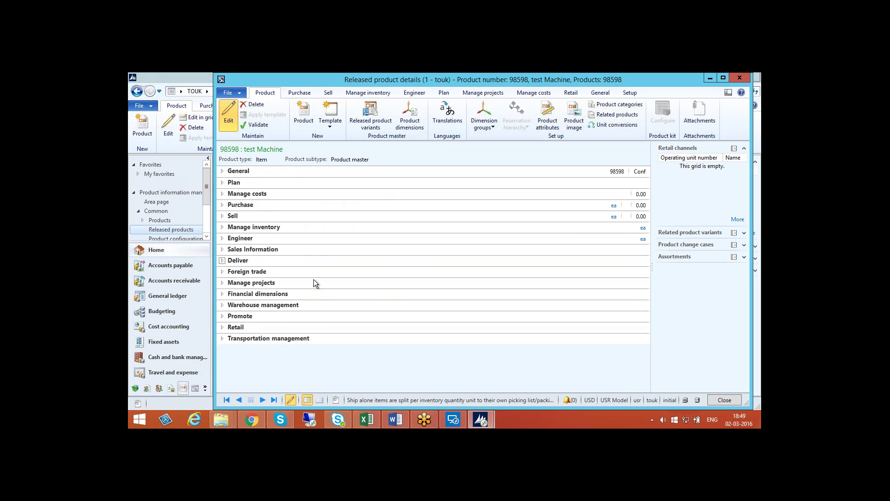
Close test Machine's details and switch to the company Tinius Olsen Testing Machine Company (TOUS)
click(721, 400)
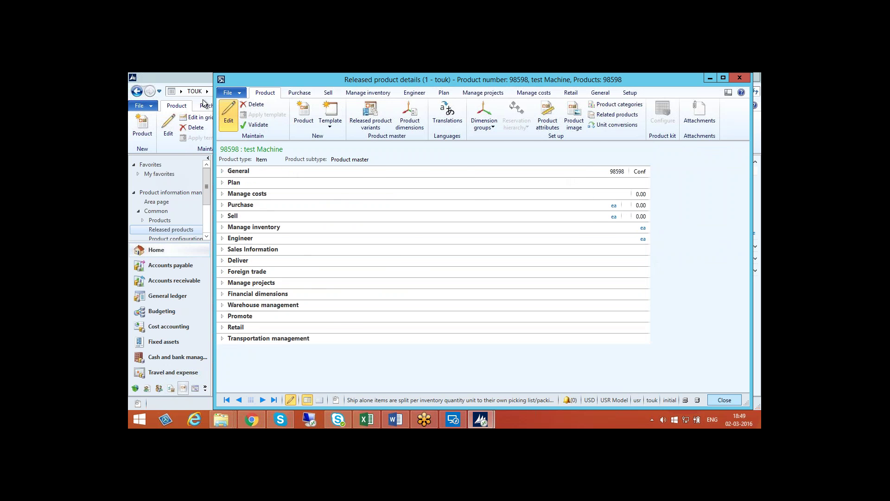
click(181, 91)
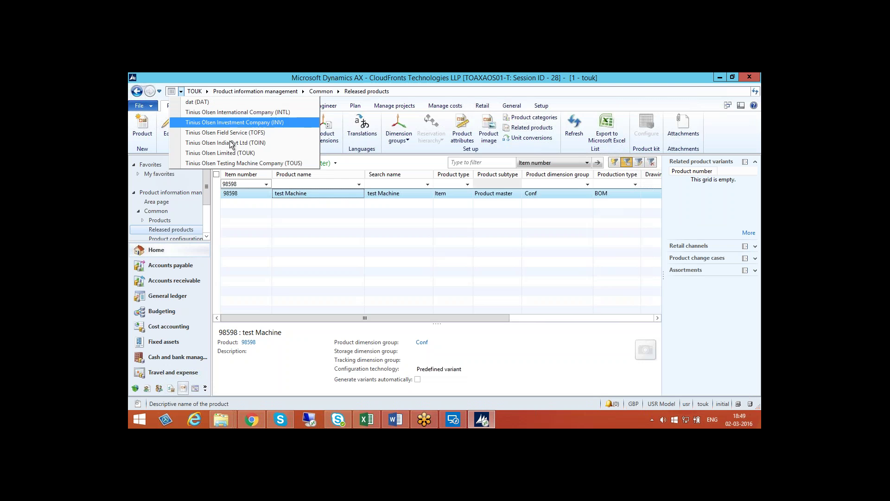
click(238, 163)
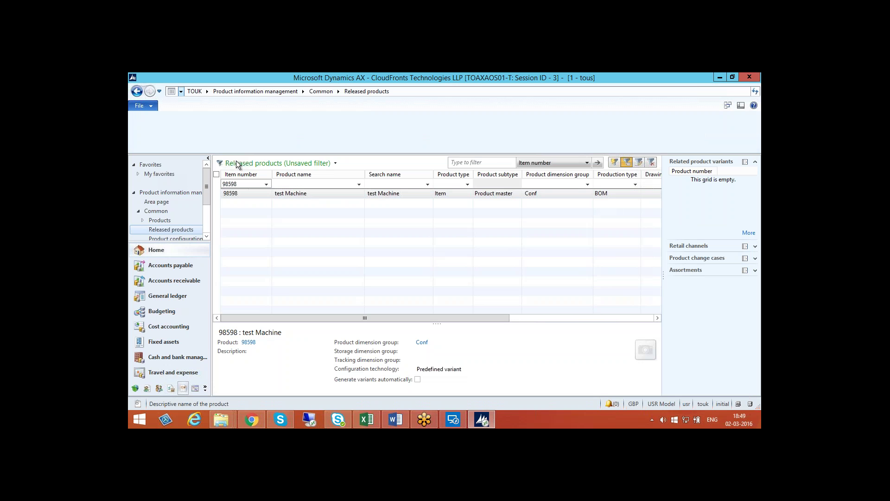
Switch to Word's Inventory management AGENDA document and select the agenda items Product Details and Journal entries in turn
click(395, 417)
click(395, 417)
click(399, 418)
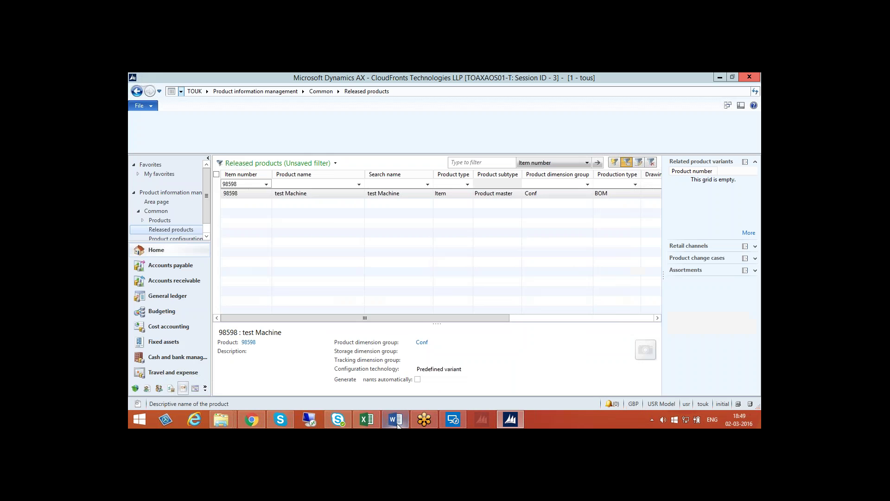
click(394, 417)
drag(347, 210, 404, 211)
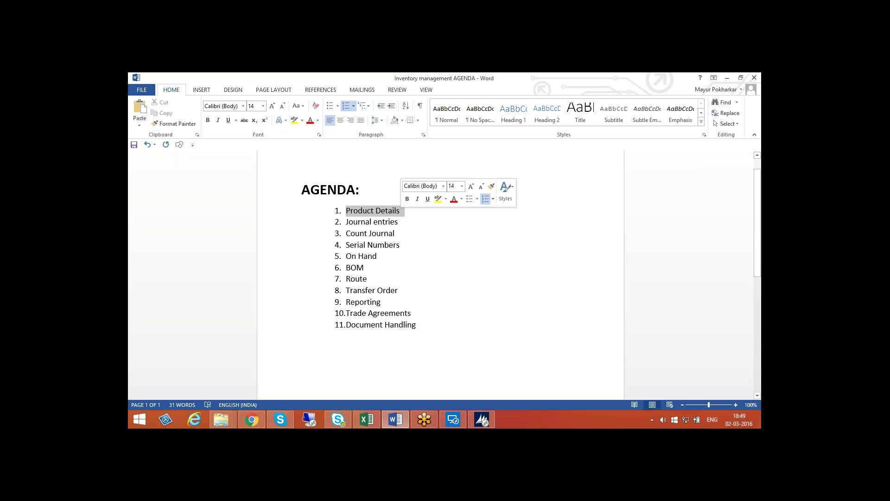
click(406, 226)
triple_click(370, 222)
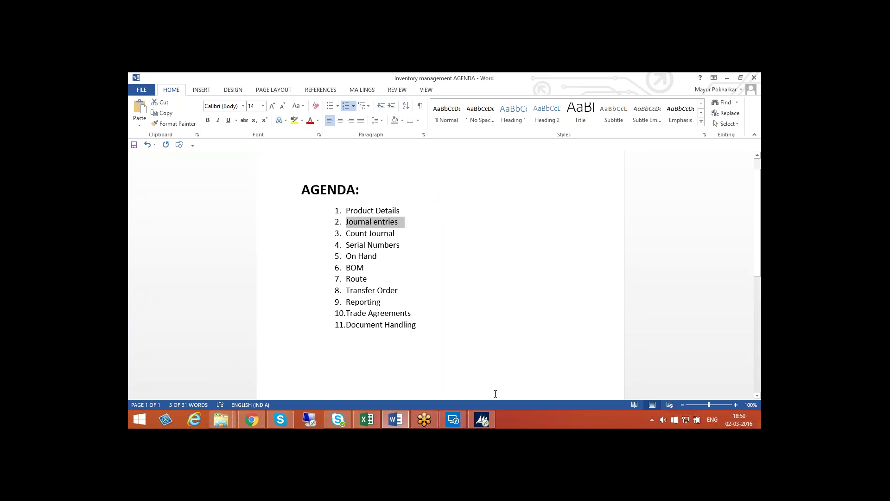
Switch back to Microsoft Dynamics AX and open the list of released products in TOUS
click(483, 420)
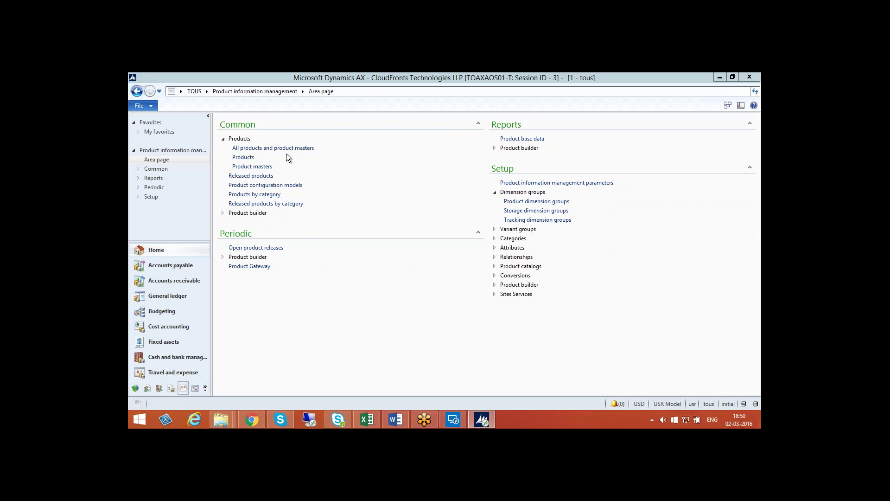
click(241, 176)
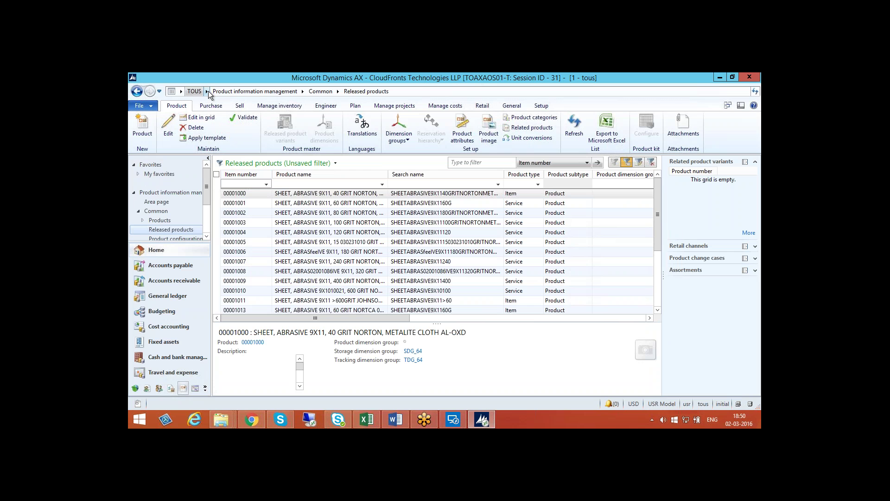
click(207, 91)
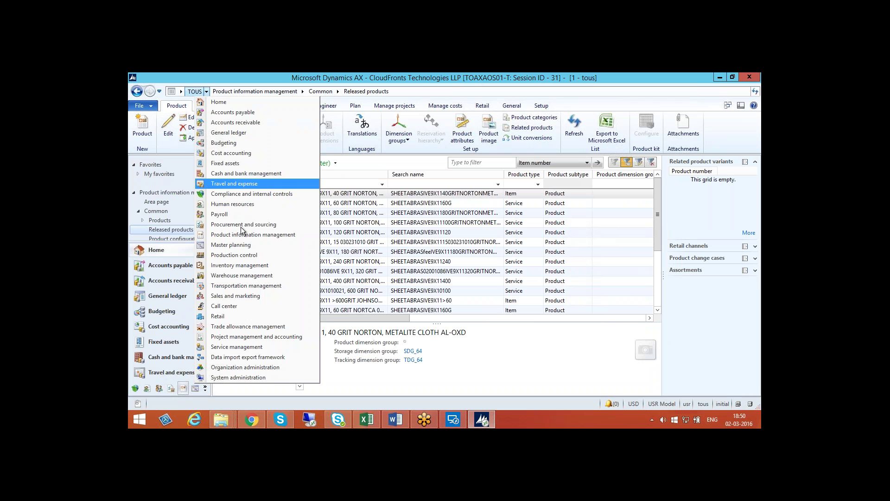
click(243, 270)
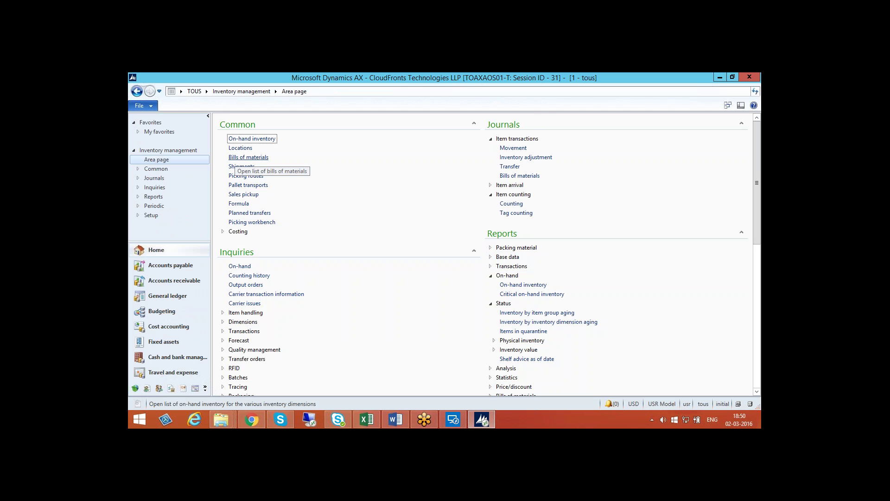
click(208, 91)
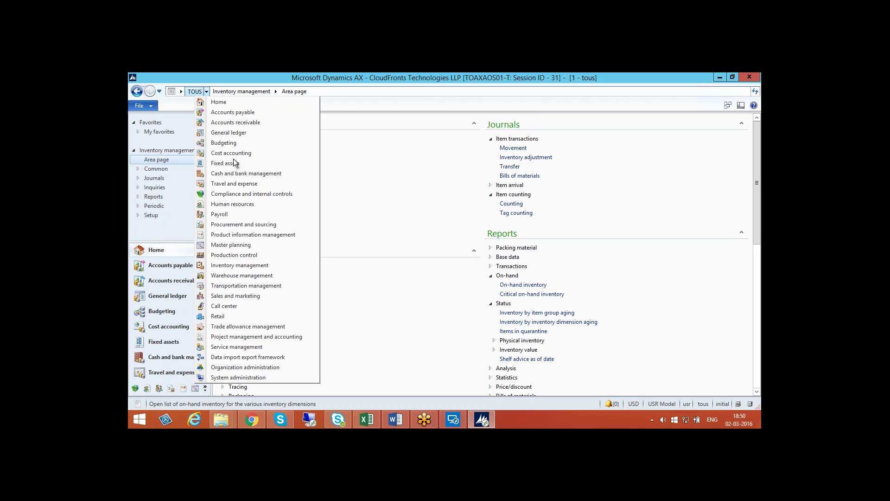
click(244, 235)
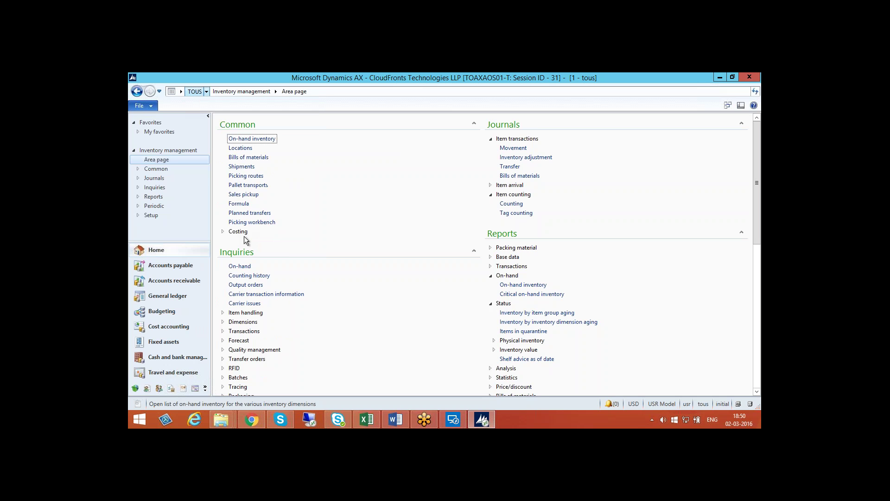
click(251, 176)
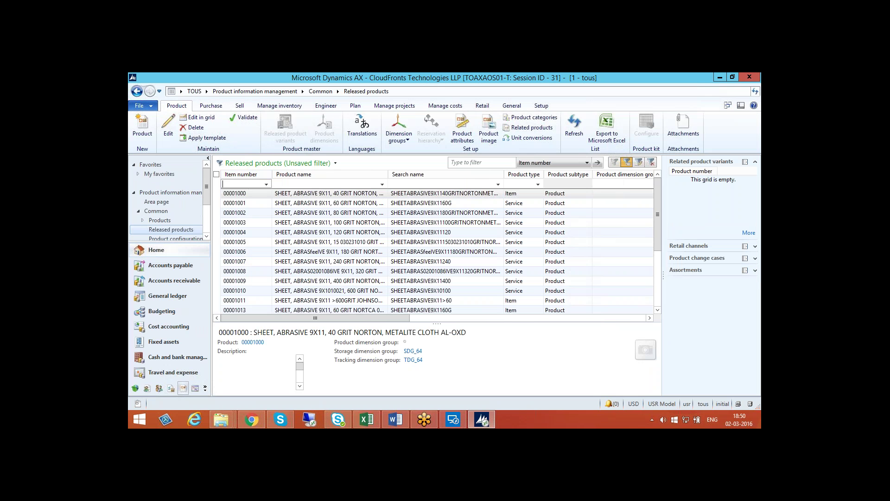
text(02002100-03)
key(Return)
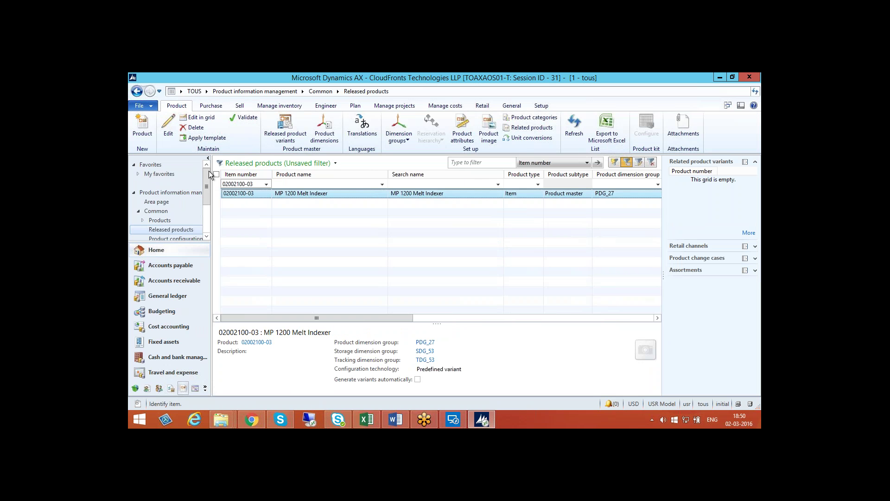
click(169, 129)
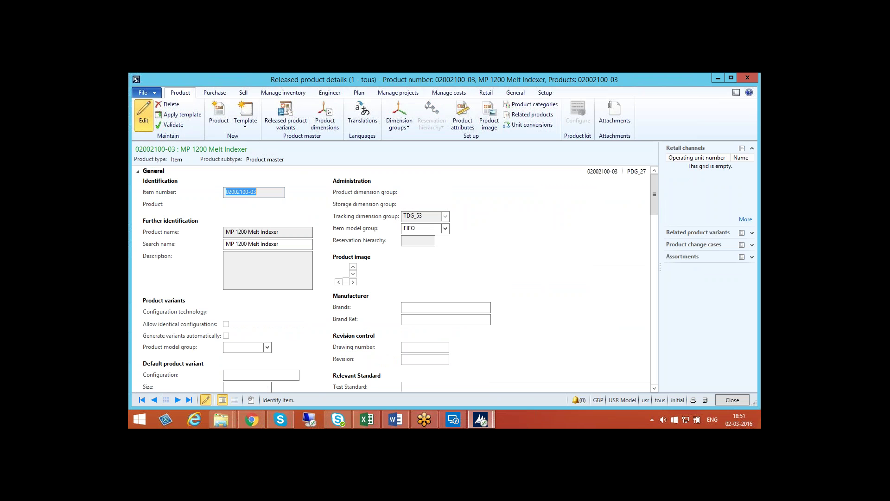
click(327, 93)
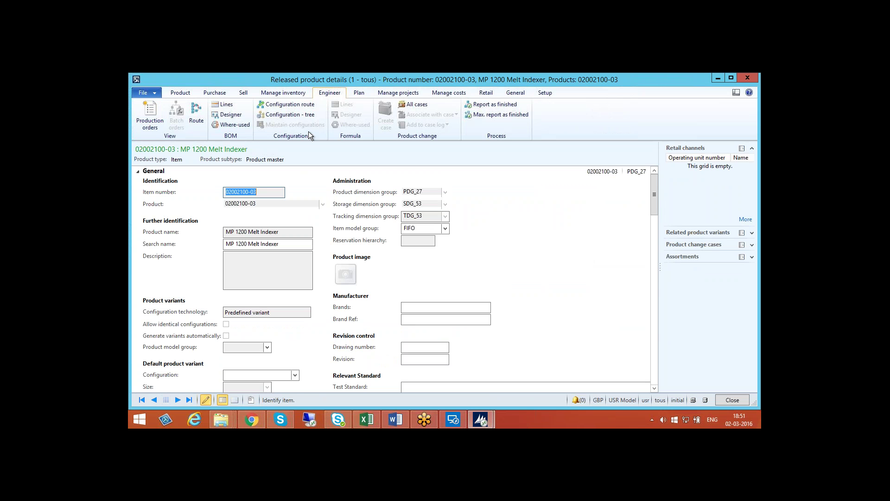
click(228, 106)
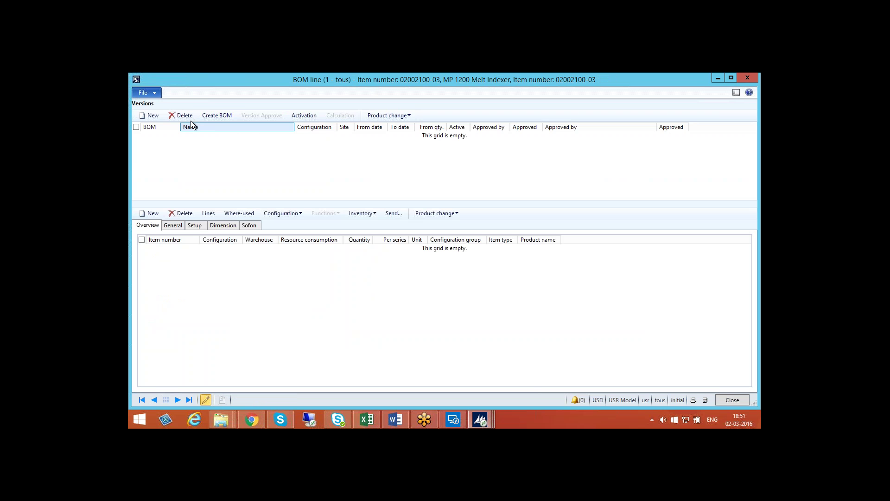
click(228, 118)
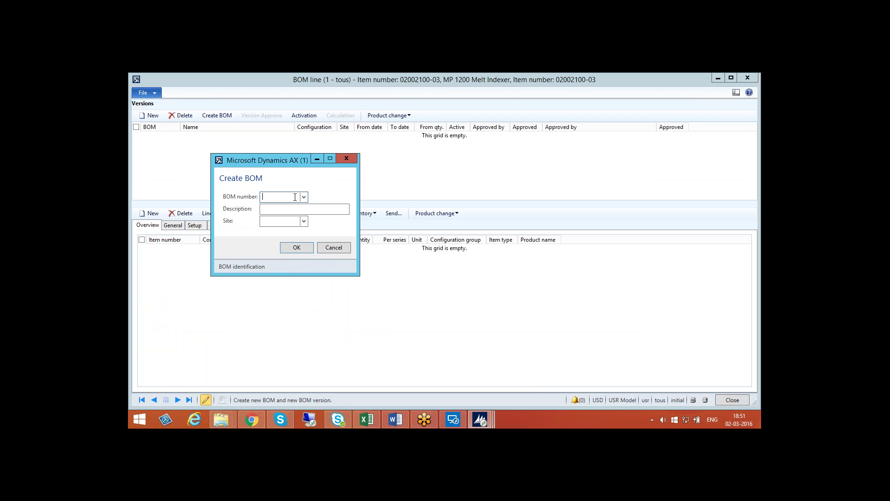
text(02002100-03)
key(Tab)
text(Mp 1200)
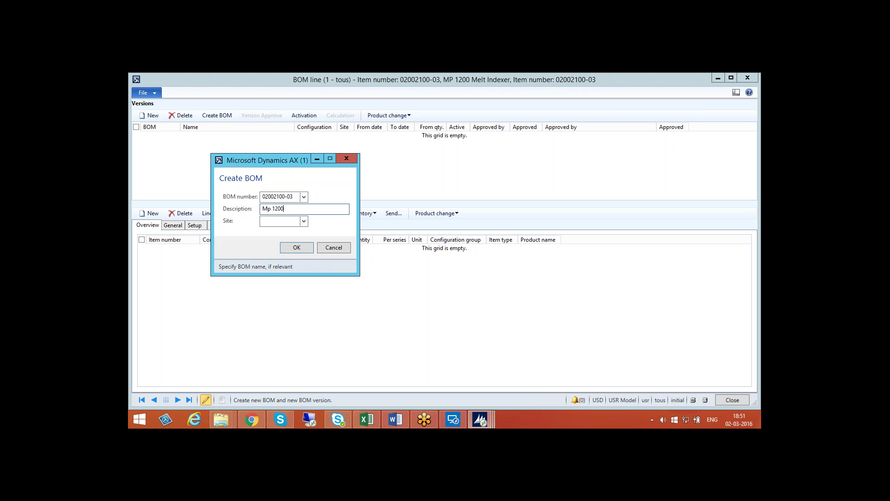
text( Melt Indexer 3)
key(Tab)
text(1)
click(299, 248)
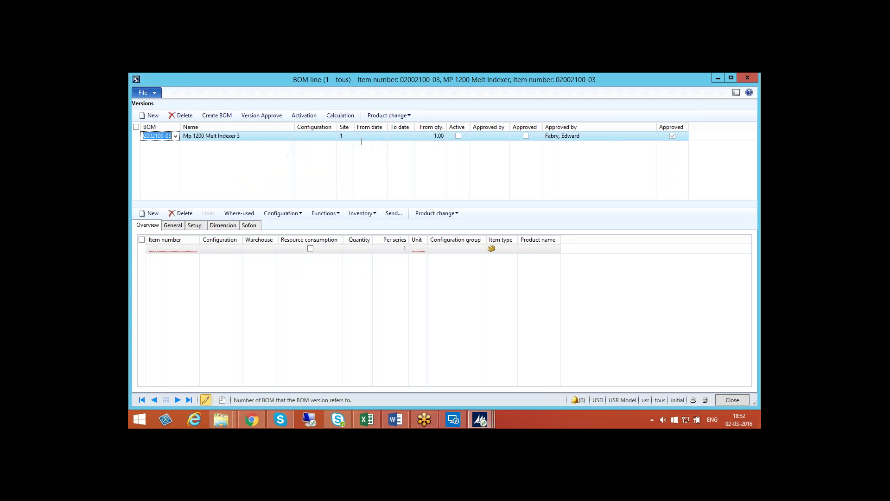
key(Tab)
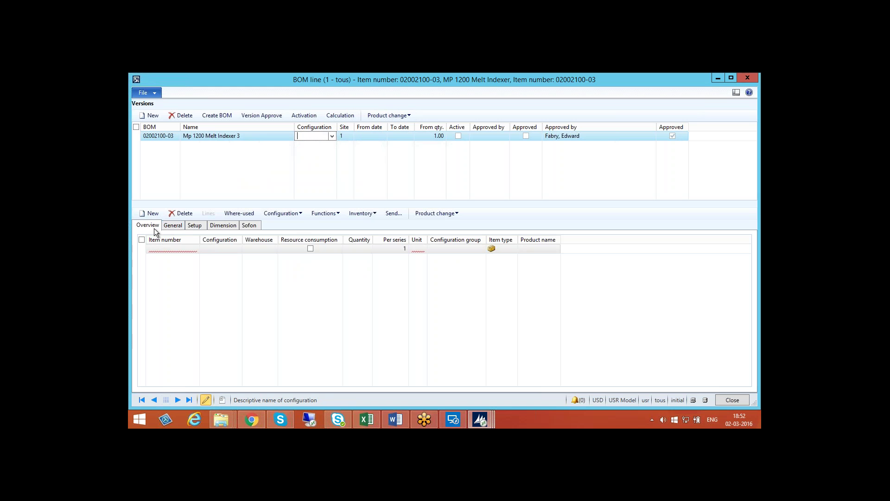
click(164, 250)
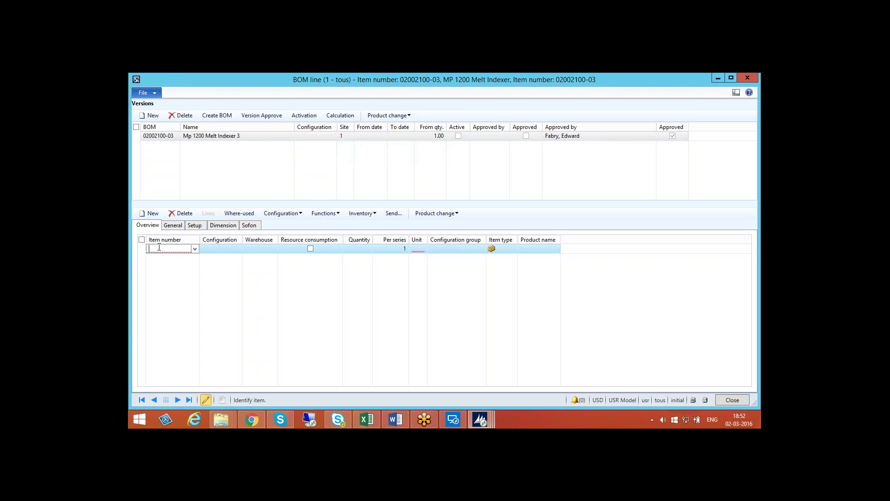
text(02002198)
key(Tab)
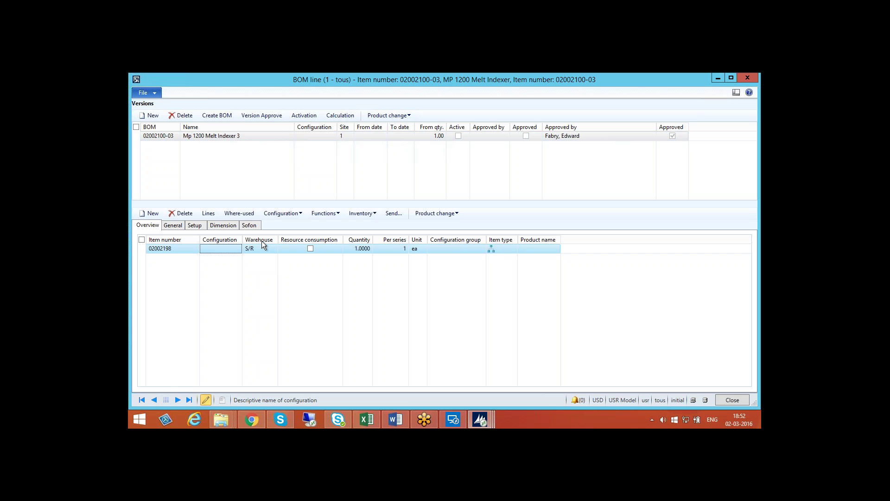
key(Tab)
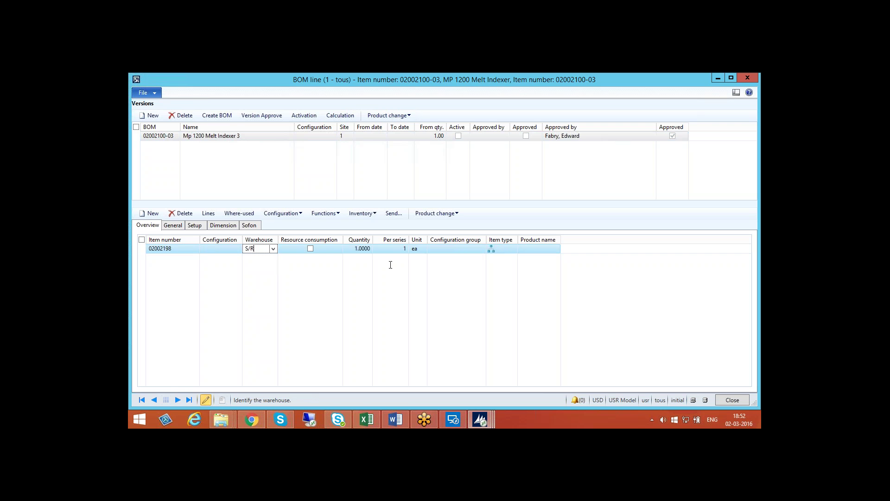
key(Tab)
key(Tab)
key(Tab)
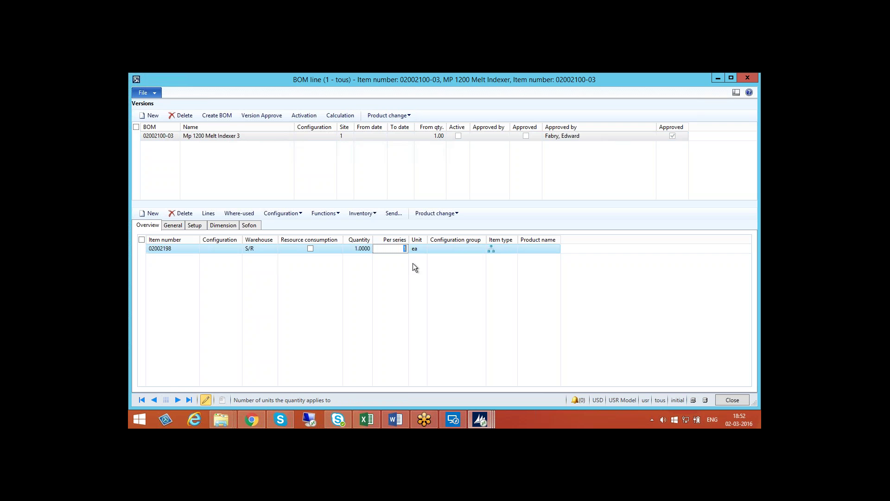
key(Tab)
Assign configuration group MFI to the 02002198 line, creating the group with description "Test"
click(481, 249)
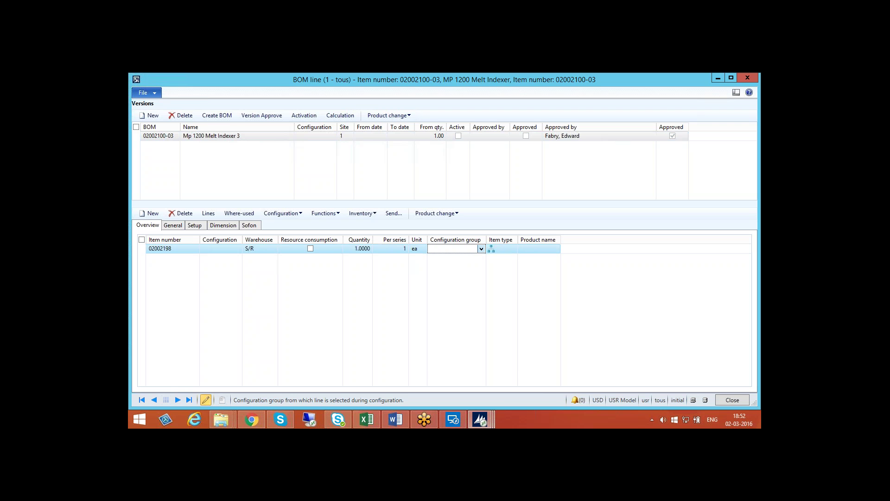
click(453, 251)
text(MFI)
key(Tab)
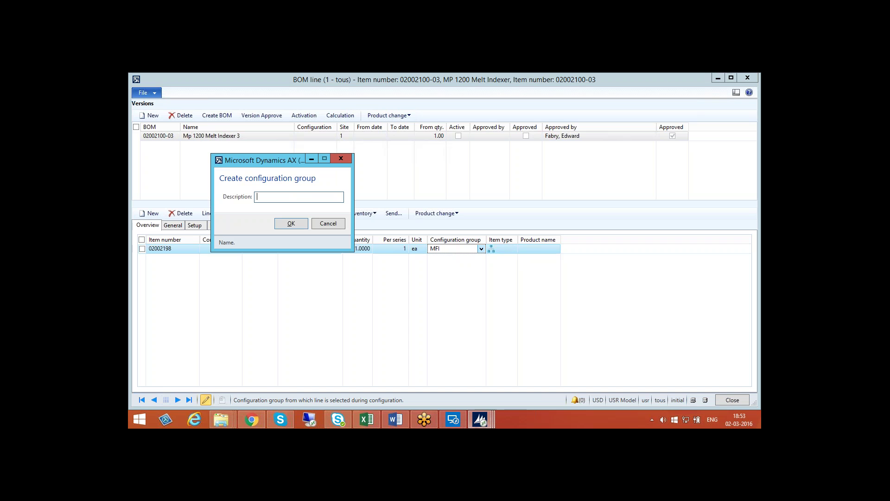
text(Test)
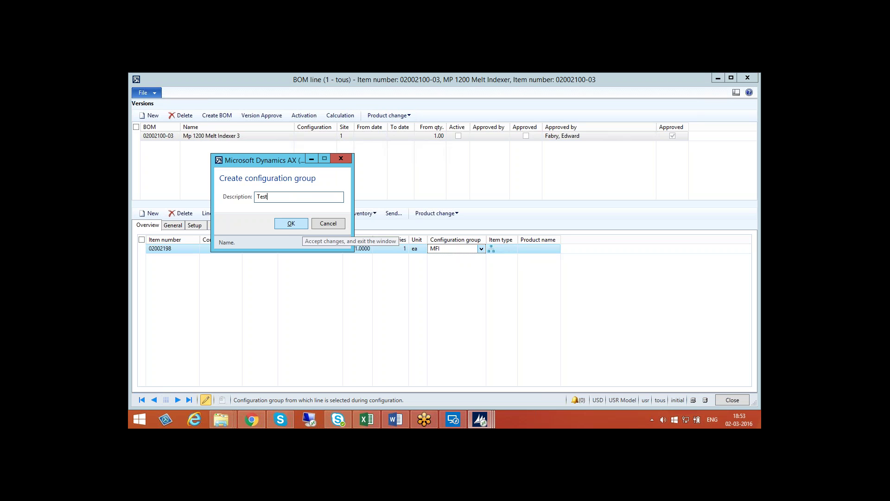
click(284, 224)
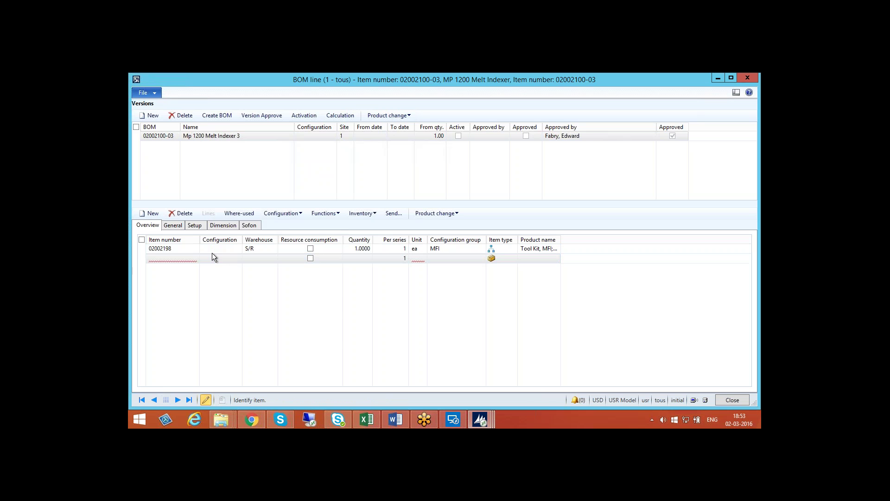
Add two more BOM lines for items 02002100W and SRU11G04, leaving their configuration groups empty
click(159, 258)
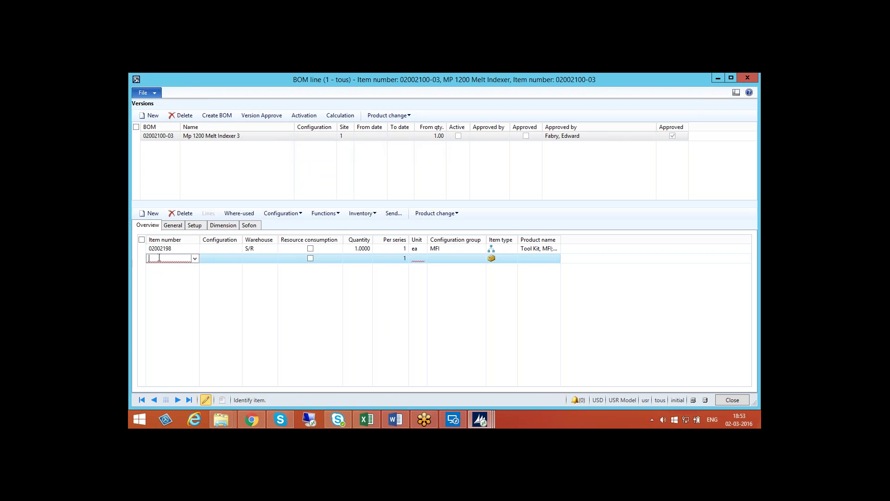
text(02002100w)
key(Down)
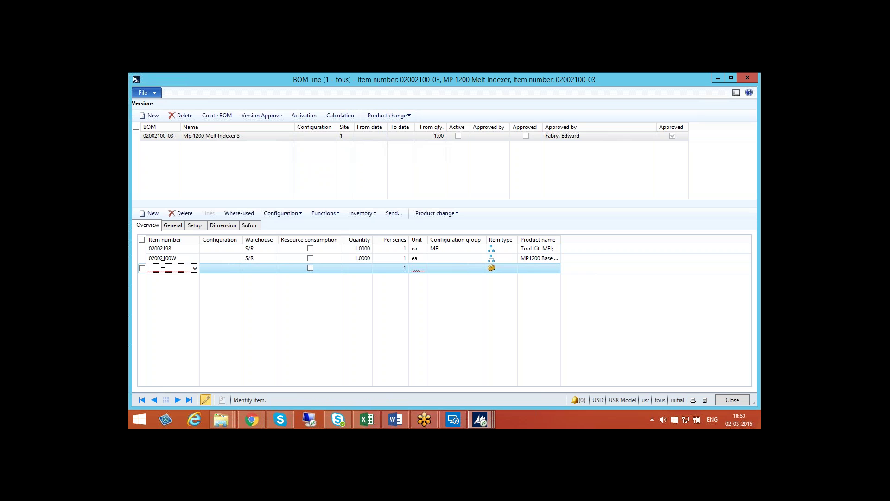
text(SRU11G04)
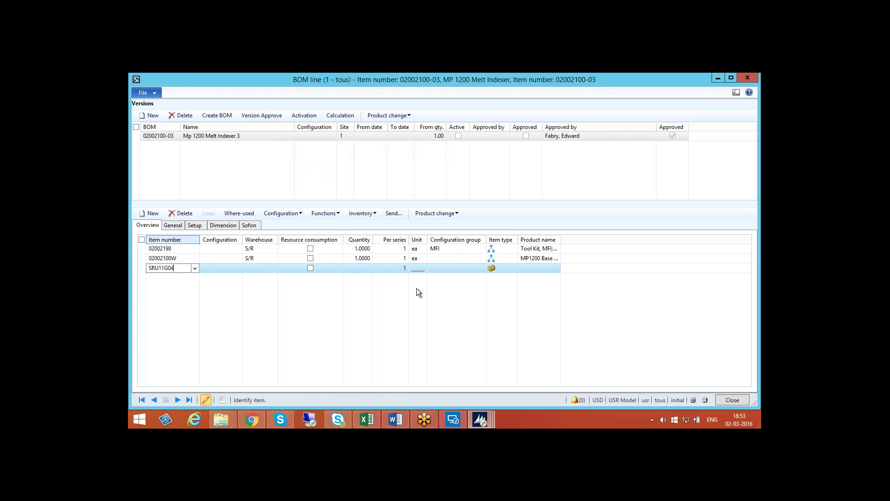
key(Tab)
click(361, 270)
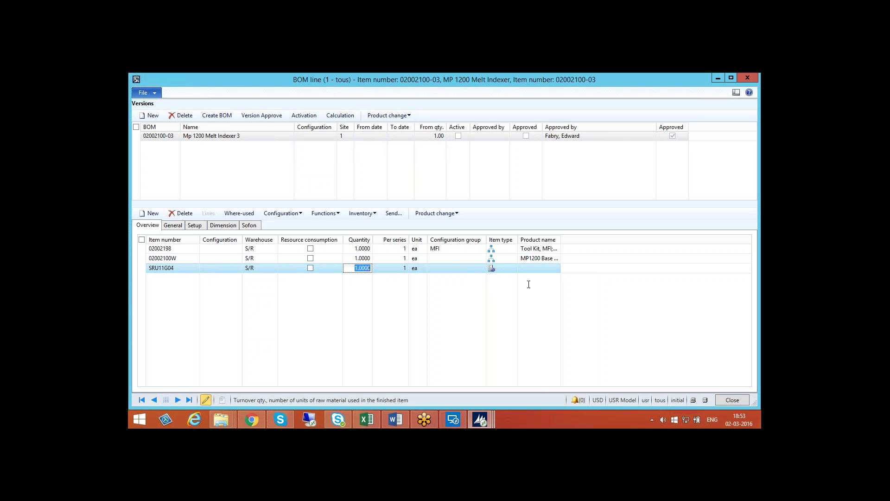
click(478, 268)
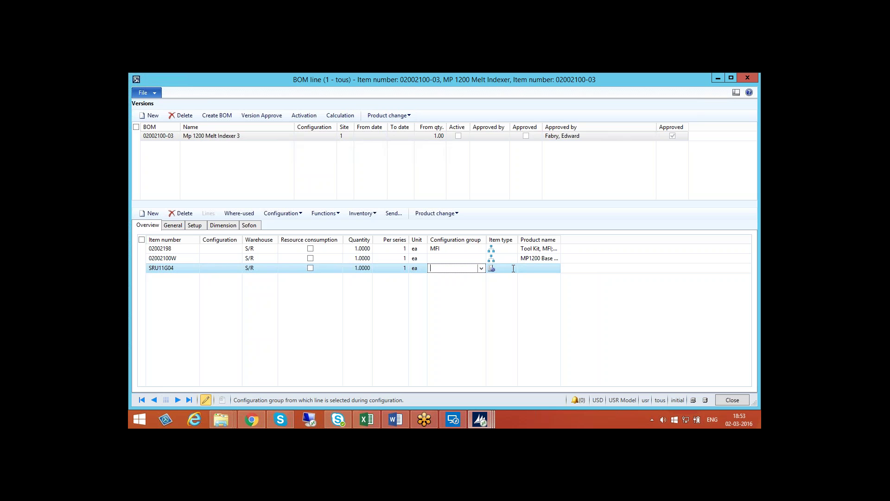
click(527, 269)
Review the general, setup, dimension and Sofon details of the SRU11G04 line, then return to the line overview
click(173, 225)
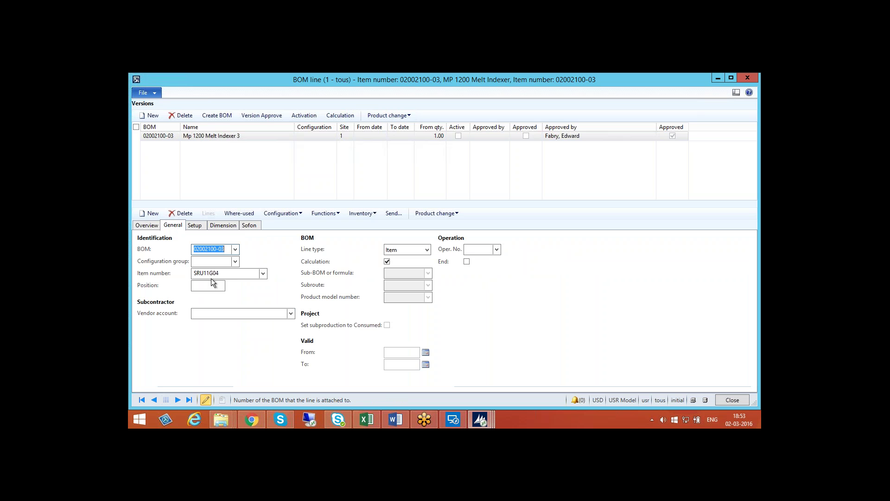
click(484, 250)
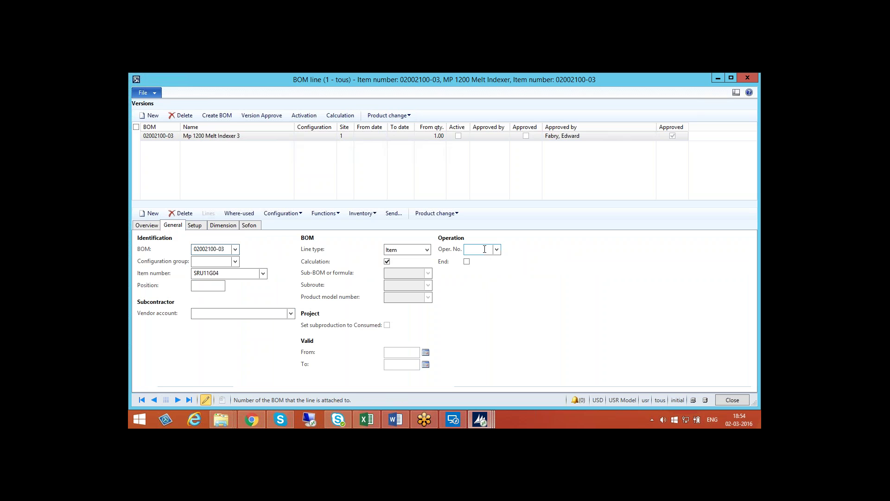
click(193, 225)
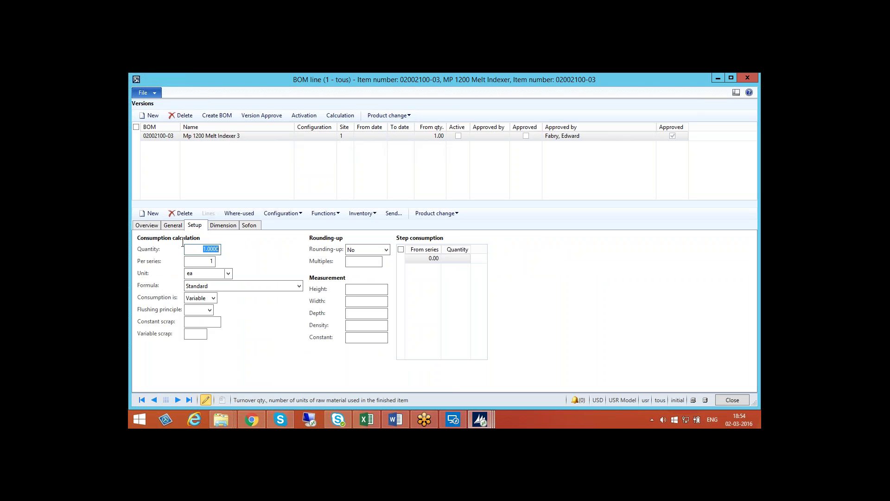
click(227, 227)
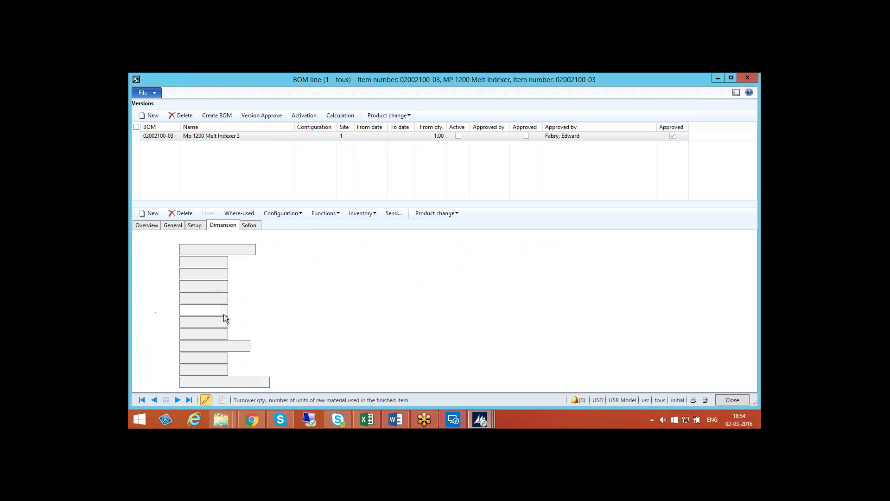
click(208, 310)
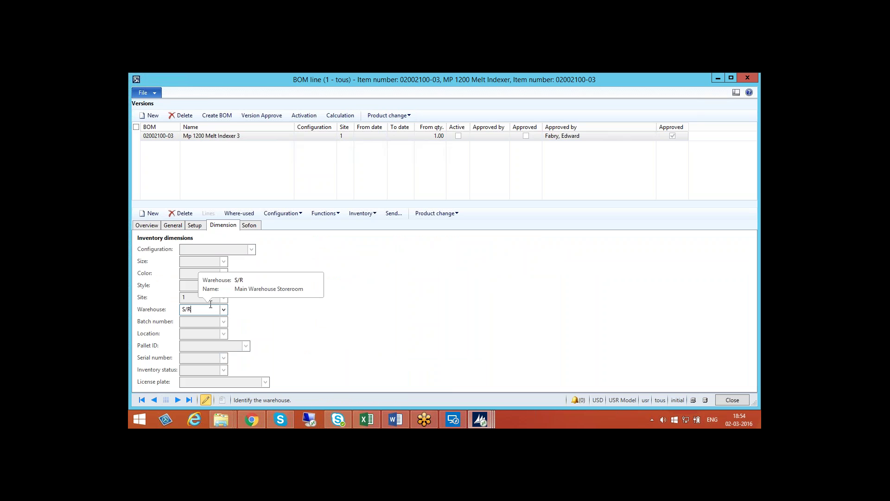
click(248, 226)
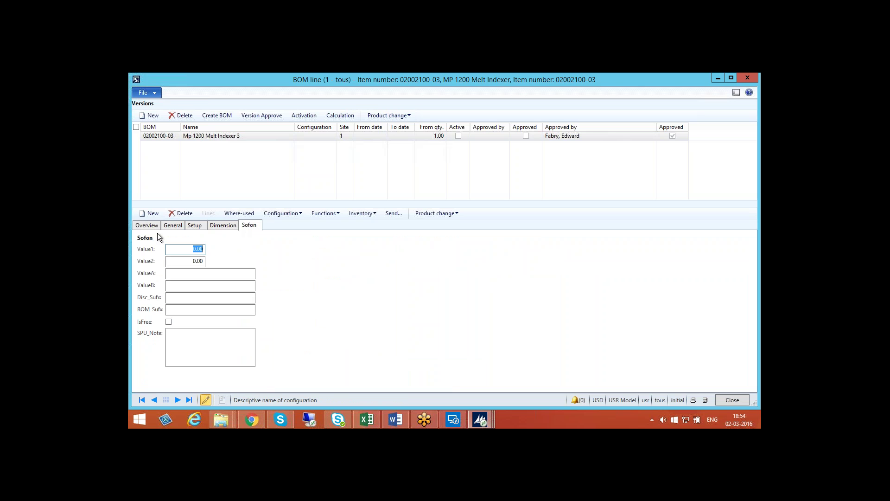
click(147, 226)
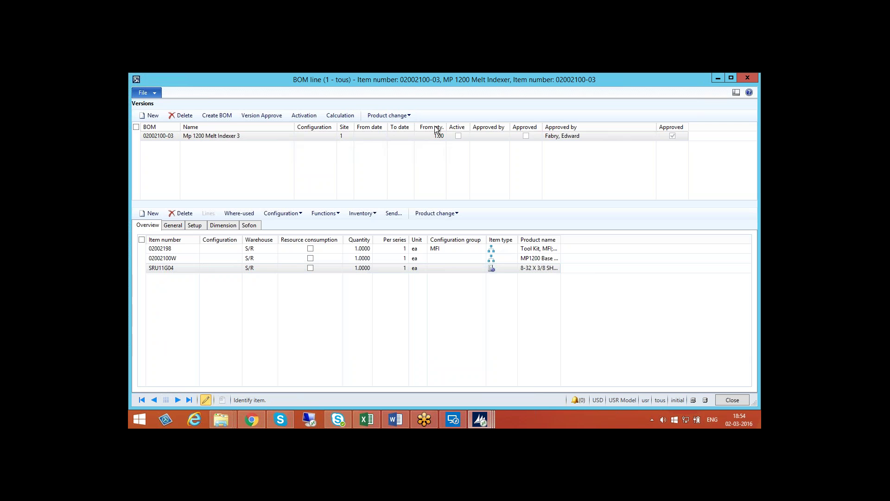
Look at the BOM version again from the product details, then try to open the configuration route
key(Escape)
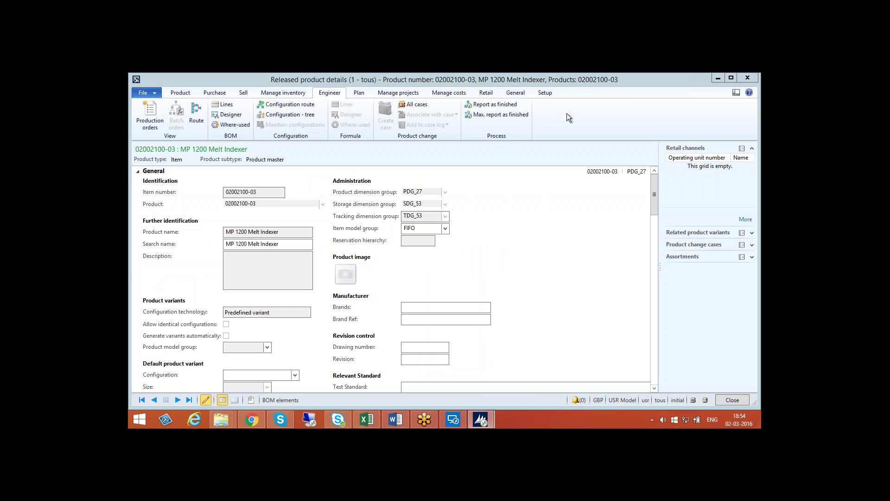
click(235, 114)
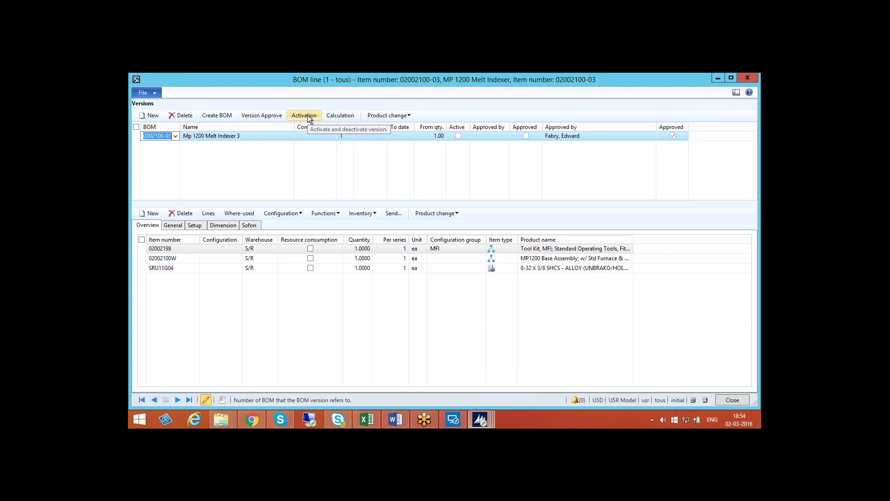
key(Escape)
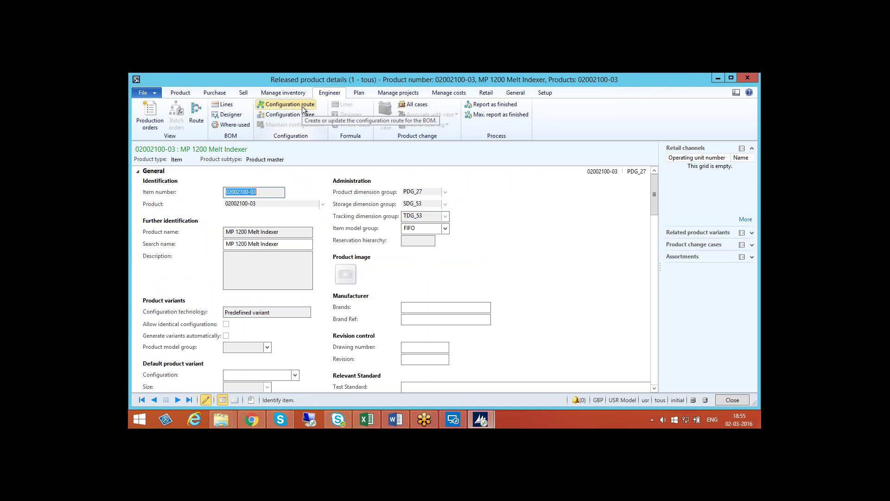
click(303, 105)
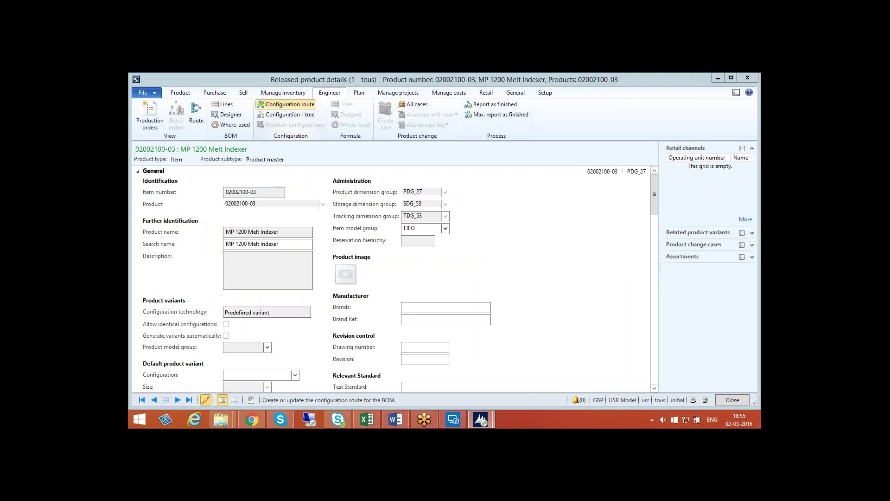
click(368, 118)
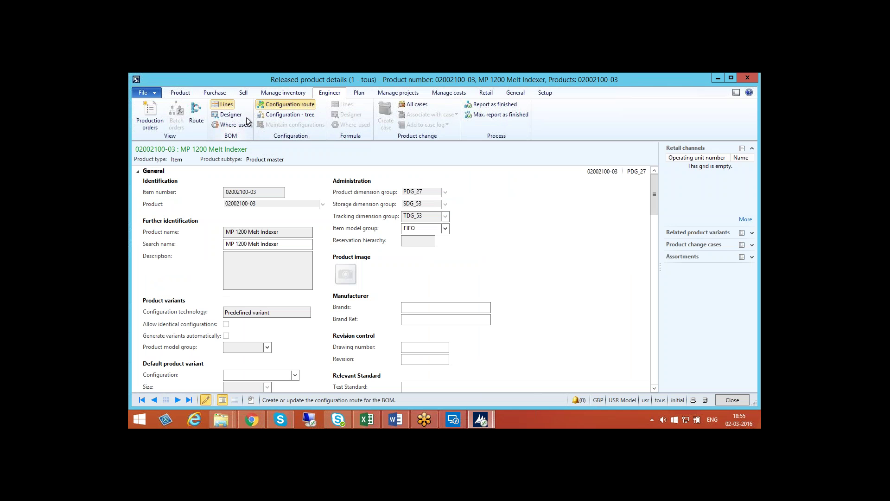
click(195, 115)
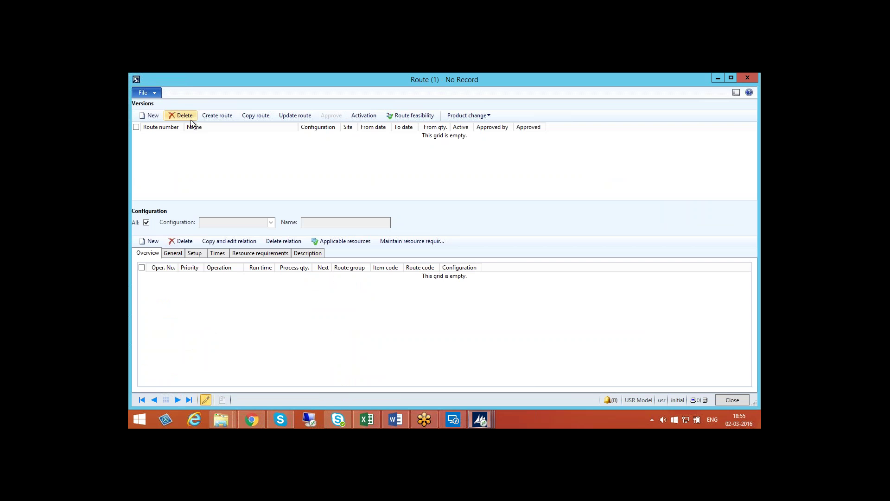
click(225, 118)
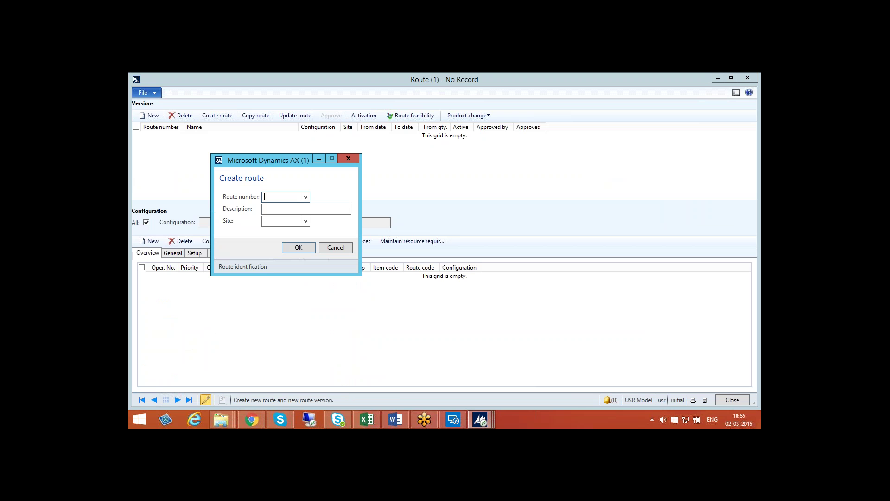
text(02002100-03)
key(Tab)
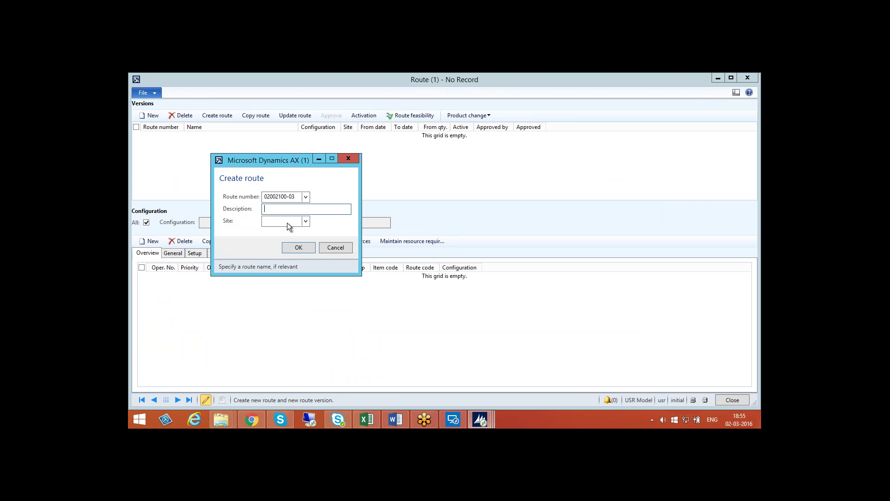
key(Tab)
text(1)
click(278, 210)
text(Test)
click(298, 247)
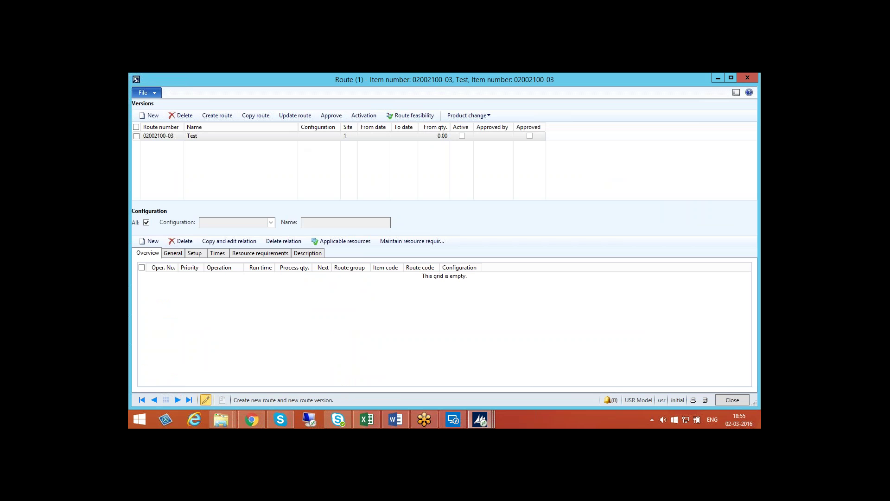
key(Tab)
key(Tab)
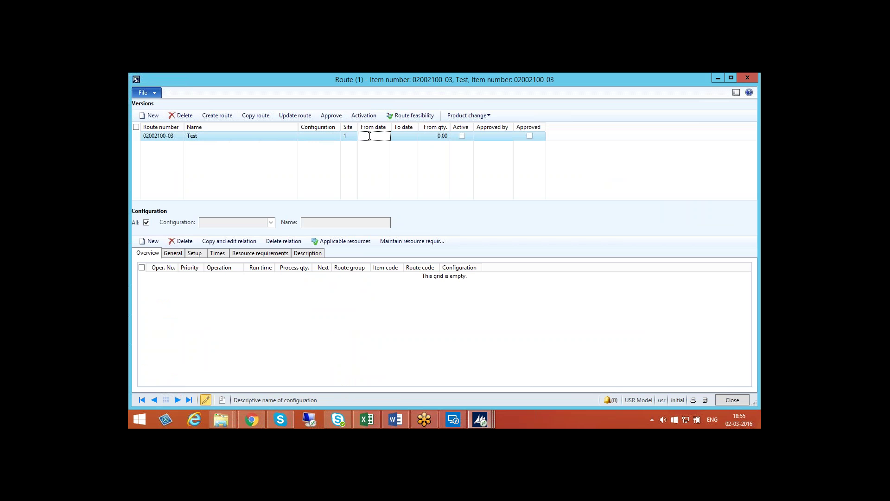
key(Tab)
key(Tab)
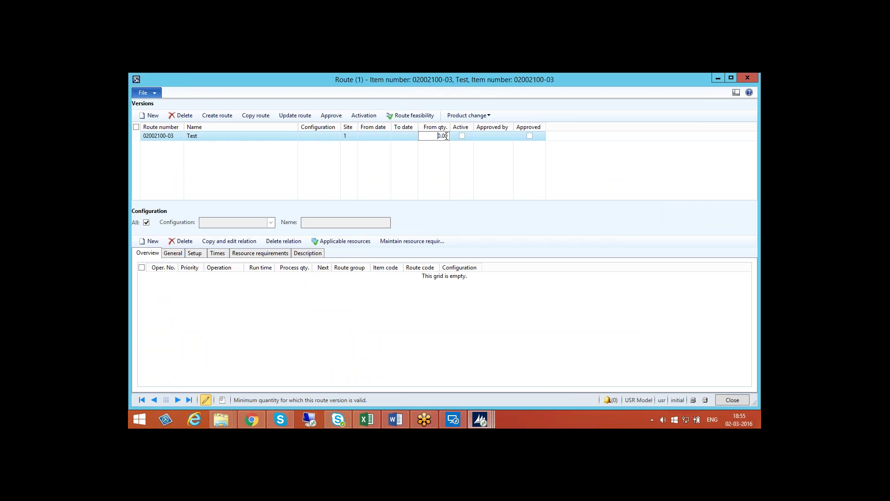
text(1)
click(240, 224)
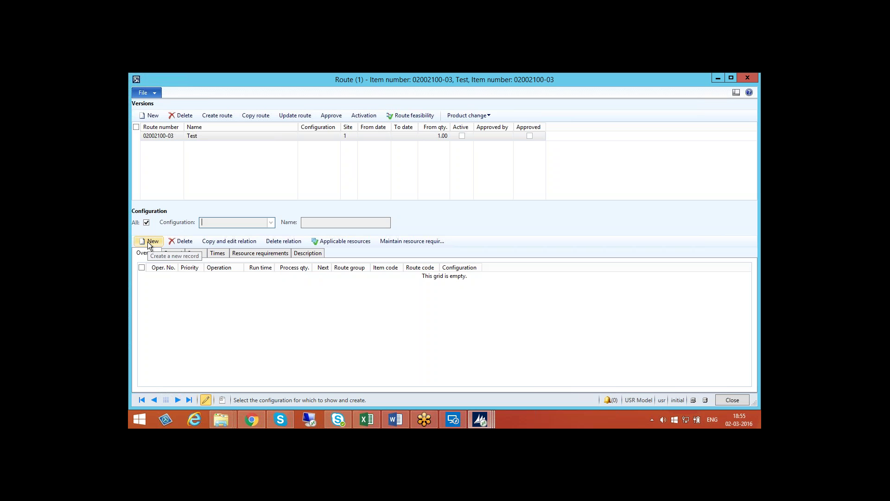
click(148, 241)
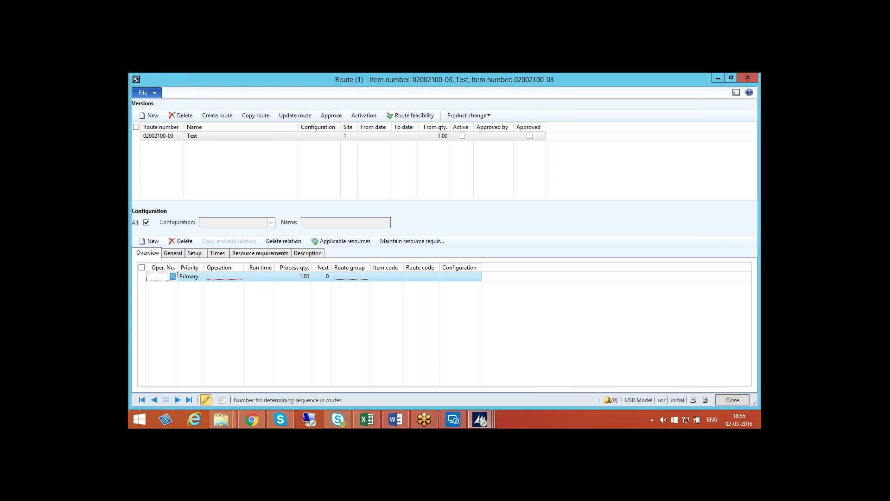
key(Tab)
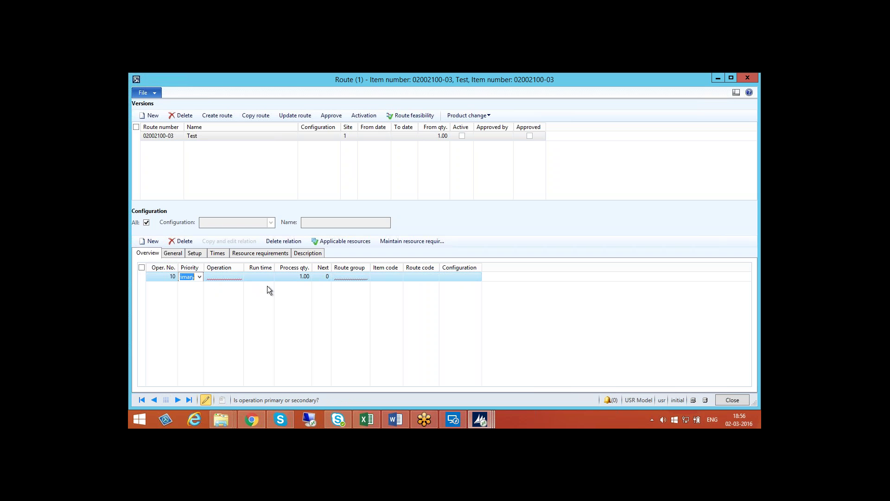
key(Tab)
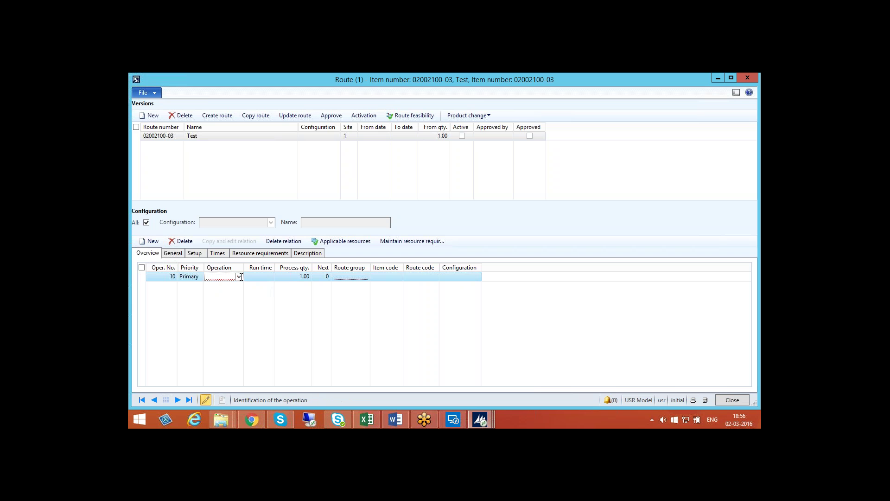
click(240, 277)
click(220, 277)
text(WPCD1)
key(Tab)
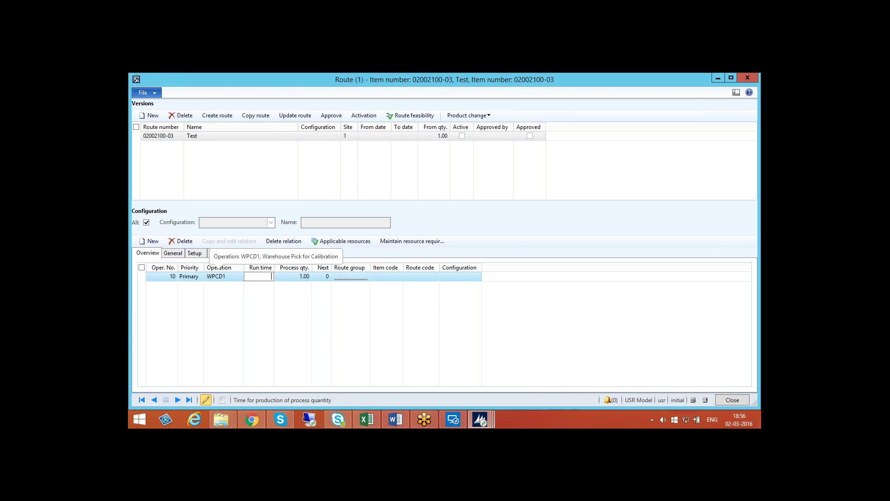
Set the WPCD1 operation's run time to 1 and its route group to OTH
text(1)
key(Tab)
key(Tab)
click(366, 278)
click(366, 277)
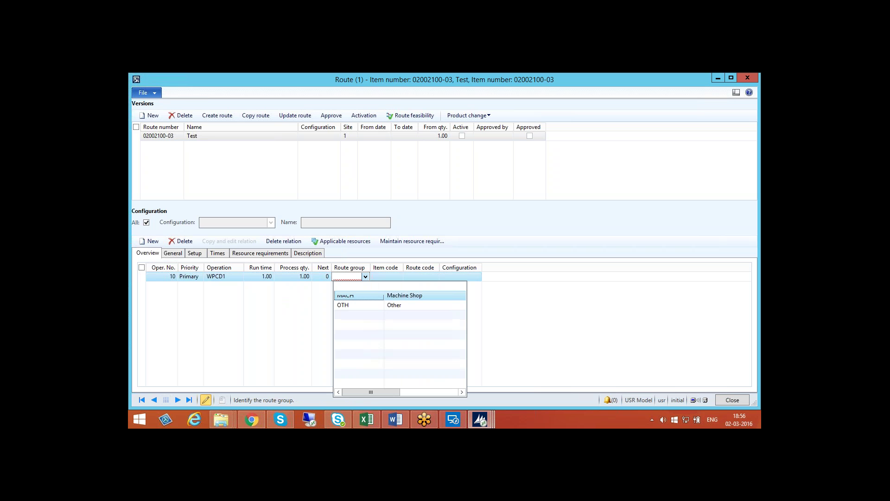
click(353, 306)
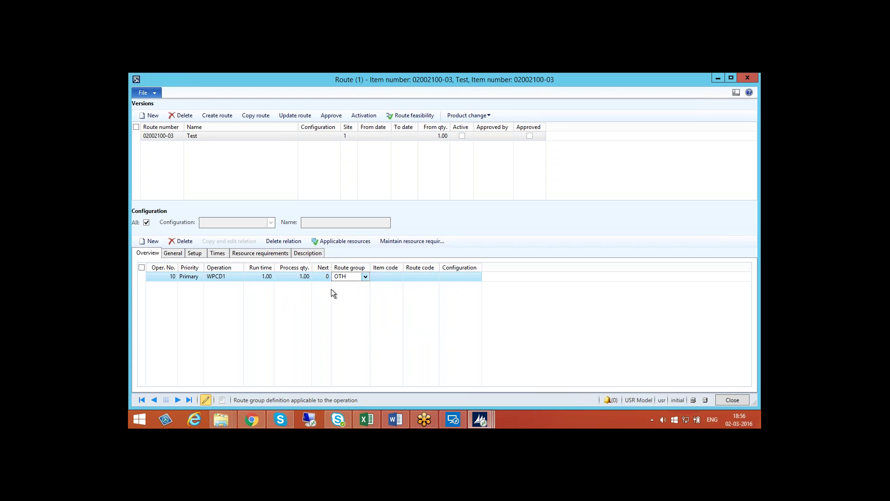
Add operation 20 to the route as Cal1, with run time 1 and route group OTH
key(ctrl+n)
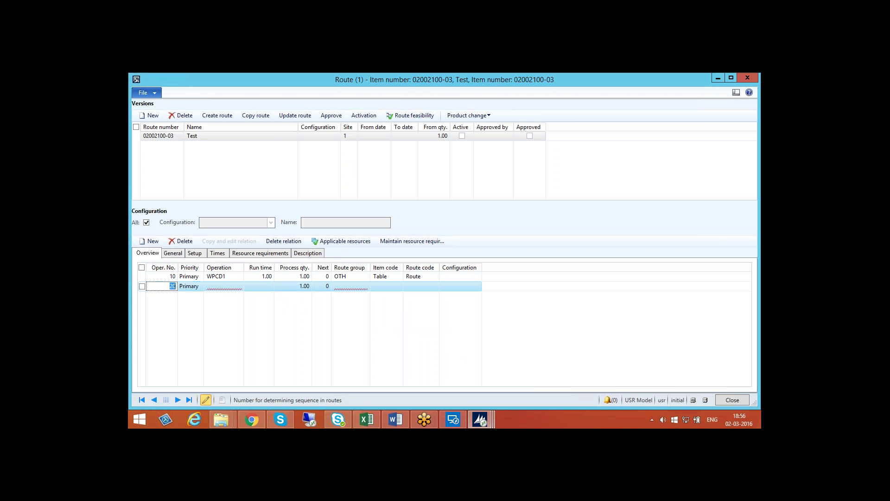
click(209, 286)
text(Cal1)
key(Tab)
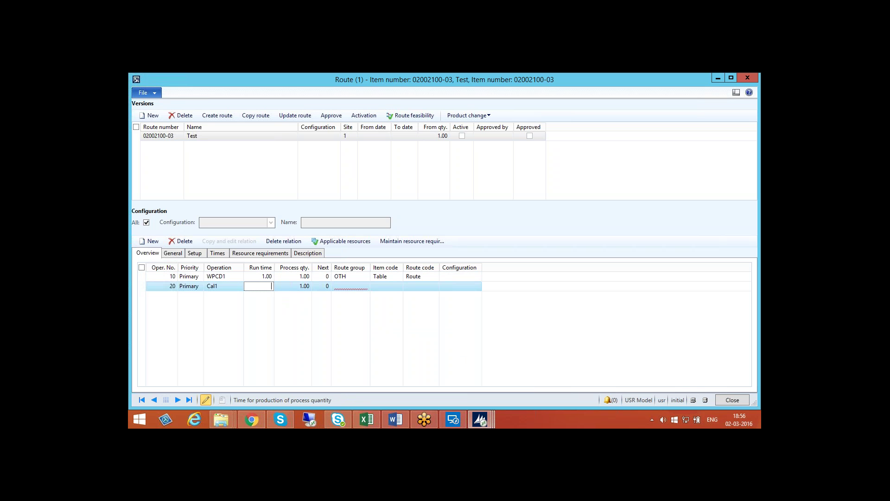
text(1)
key(Tab)
key(Tab)
key(Tab)
text(OT)
key(Tab)
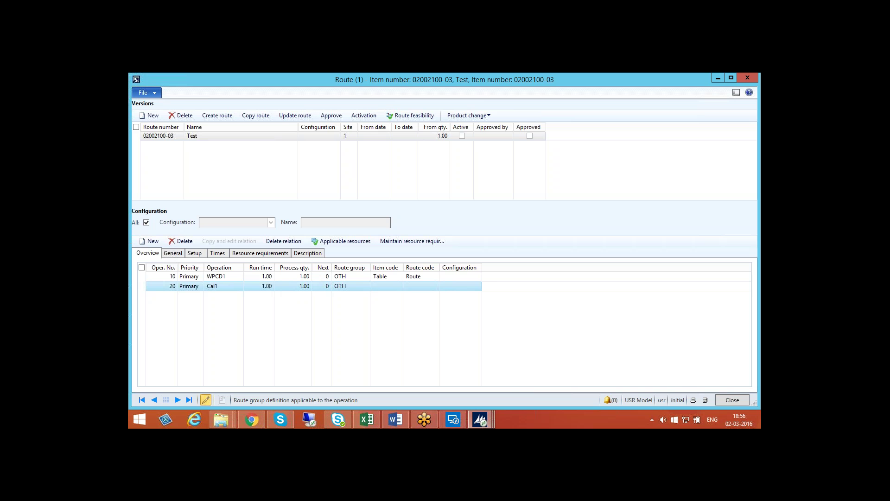
Set the Cal1 operation's costing resource to Warehouse and accept its default time and cost values
click(171, 254)
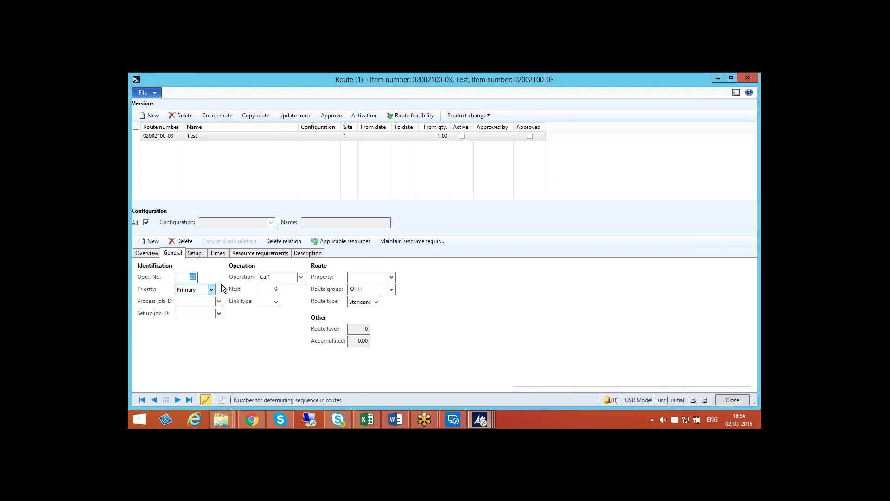
click(196, 254)
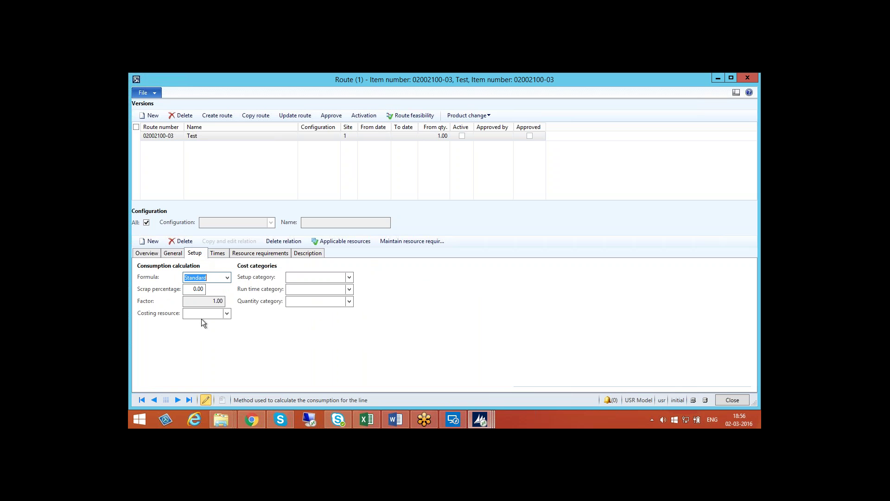
click(216, 313)
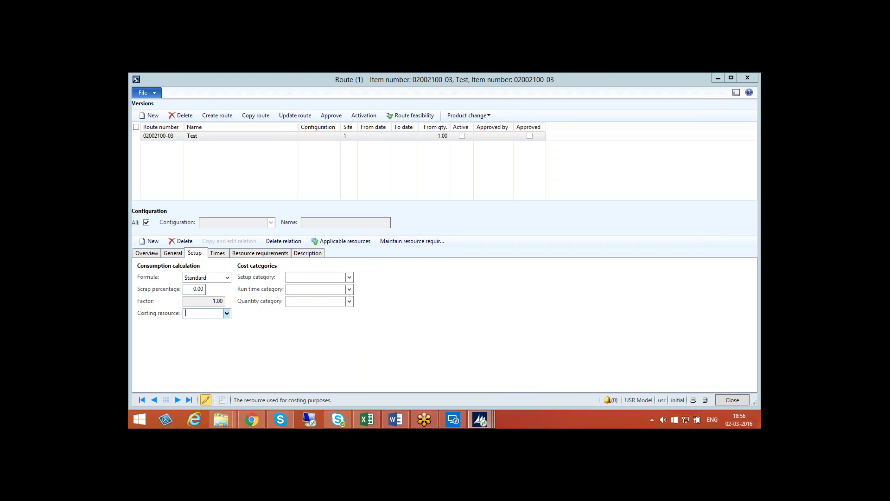
click(227, 313)
click(226, 313)
click(227, 314)
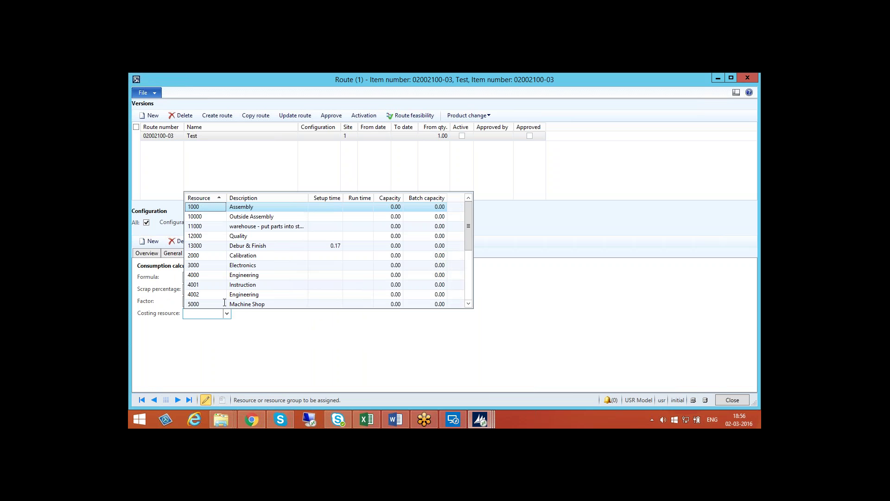
key(Escape)
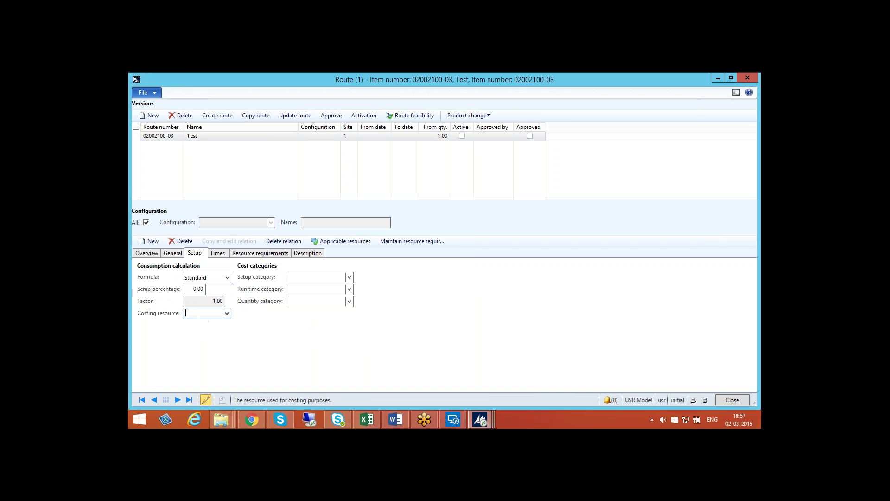
text(Warehouse)
key(Tab)
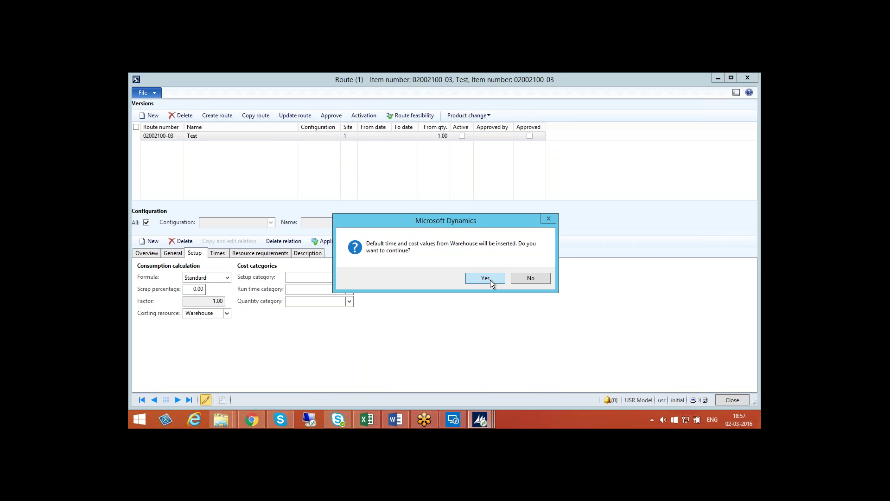
click(486, 278)
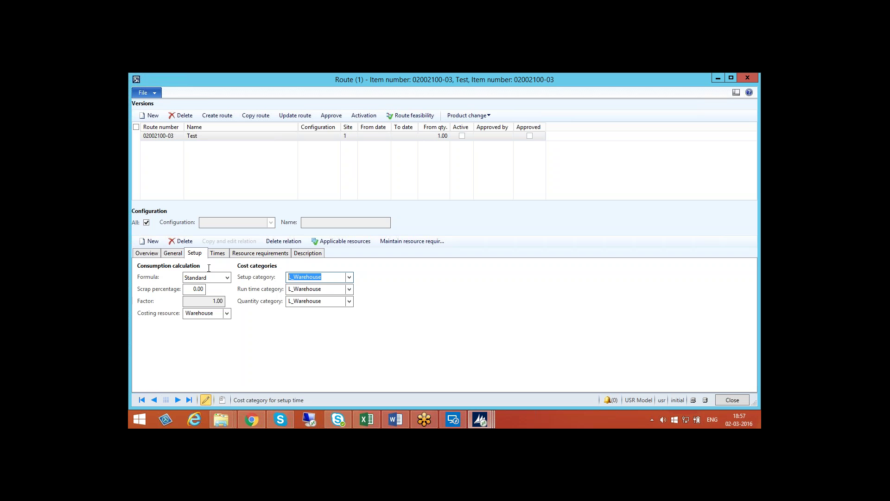
Review the Cal1 operation's consumption factor, process quantity and queue times
click(192, 301)
click(218, 253)
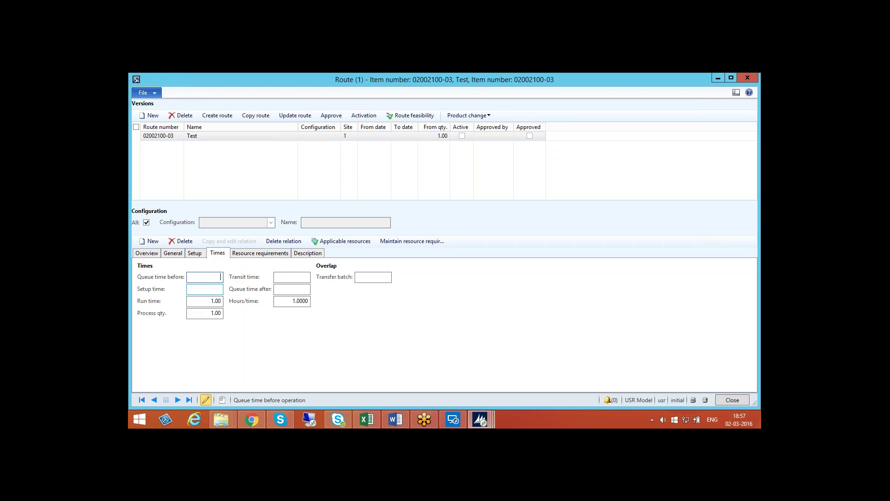
click(209, 313)
click(307, 289)
Add a resource requirement of type Resource group to the Cal1 operation and turn off job scheduling for it
click(265, 255)
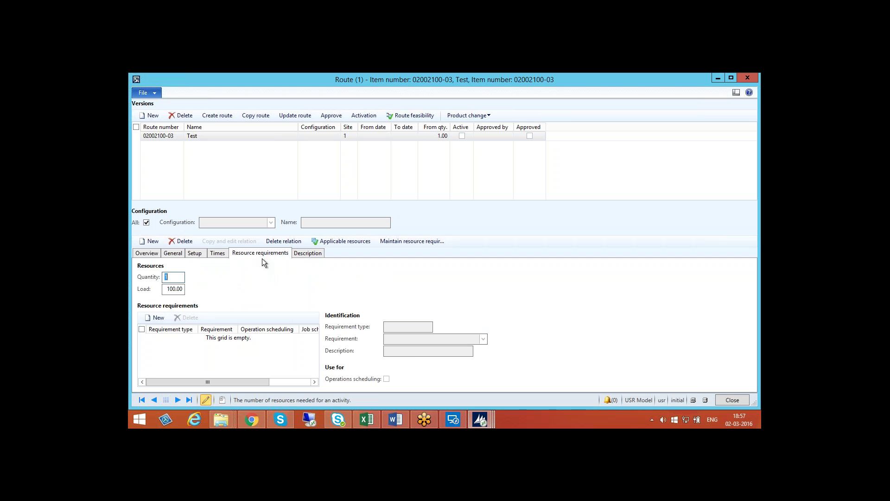
click(158, 318)
click(193, 339)
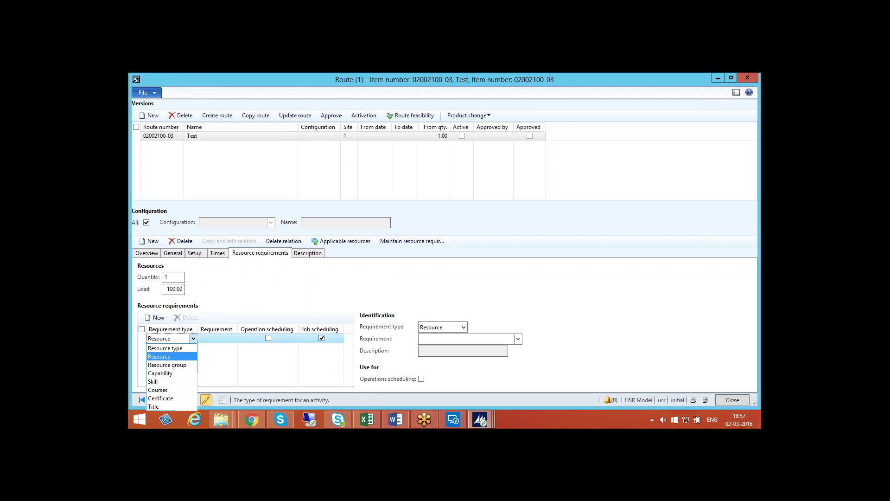
click(166, 365)
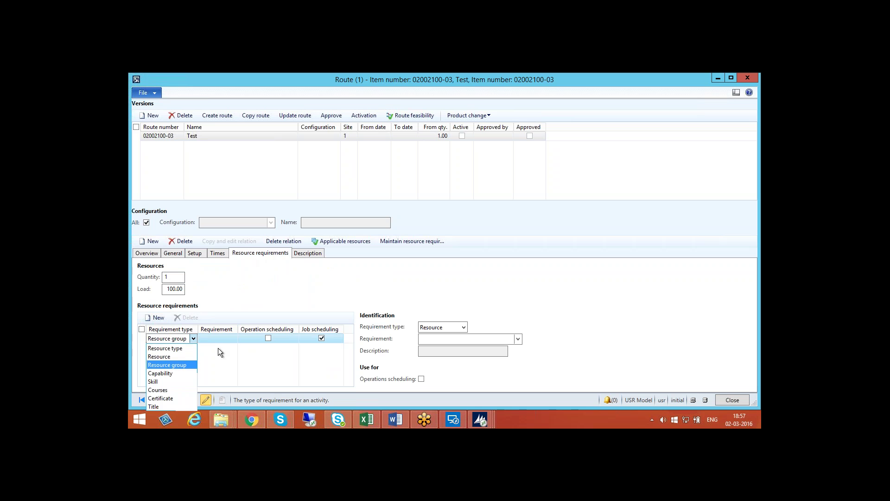
click(218, 338)
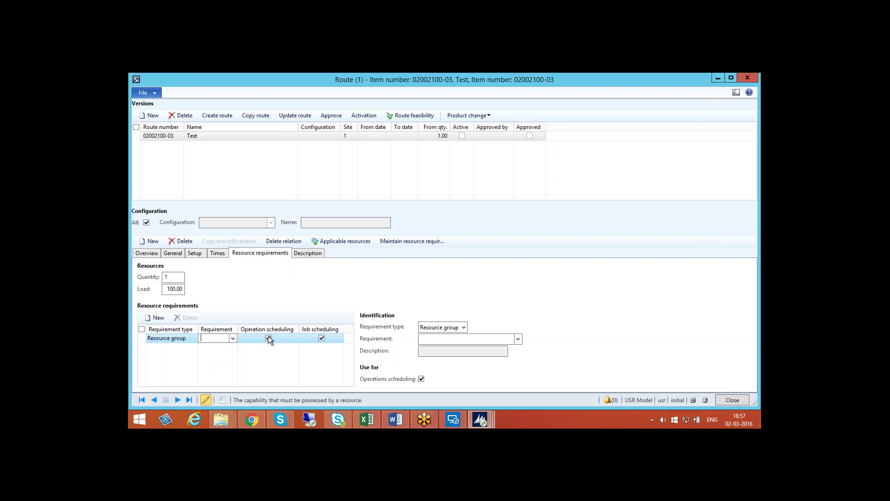
click(323, 339)
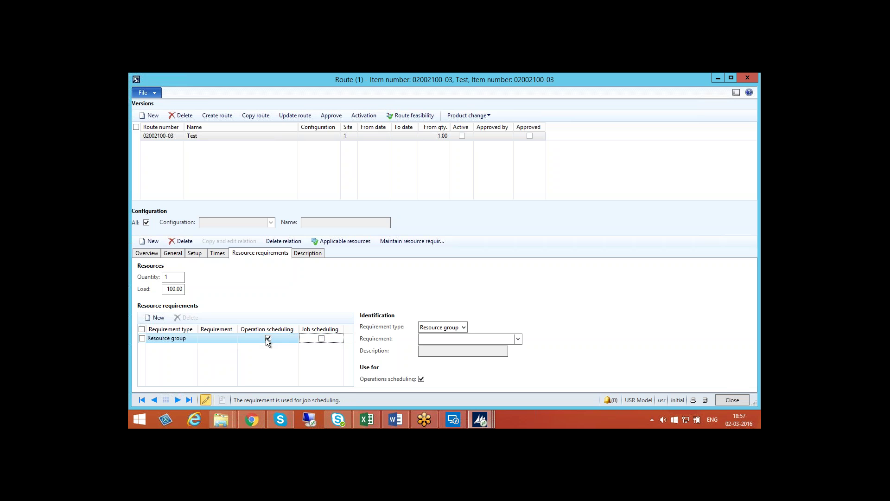
Choose Assembly as the required resource group, then return to the route's operation overview
click(218, 337)
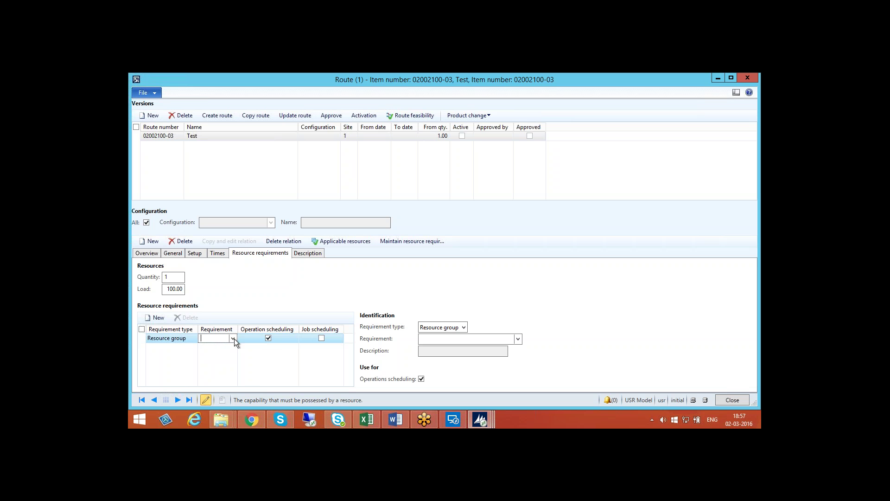
click(234, 338)
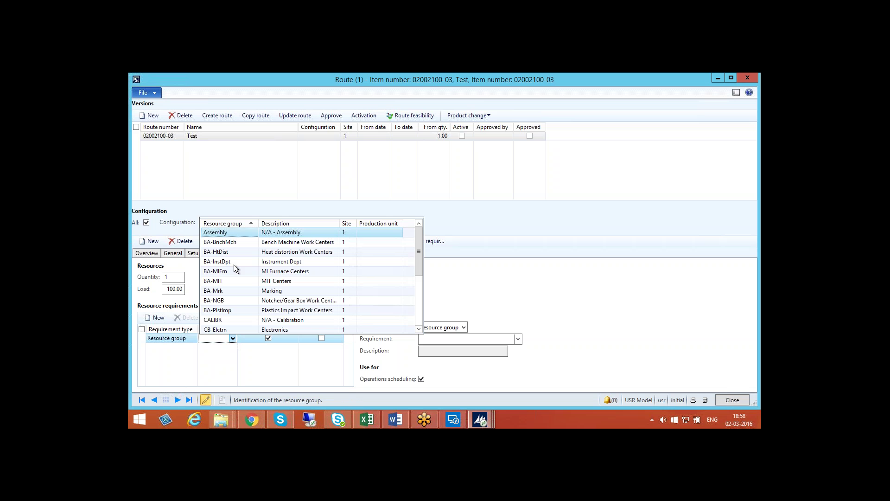
click(215, 233)
click(475, 281)
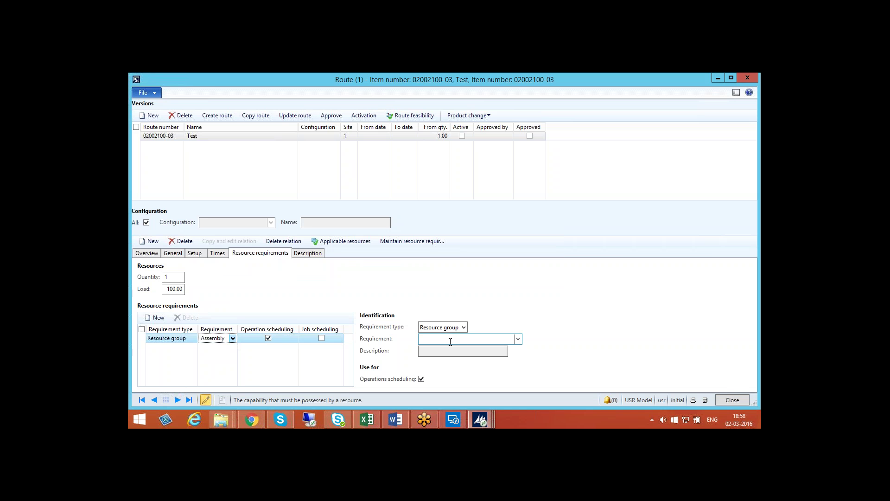
click(155, 257)
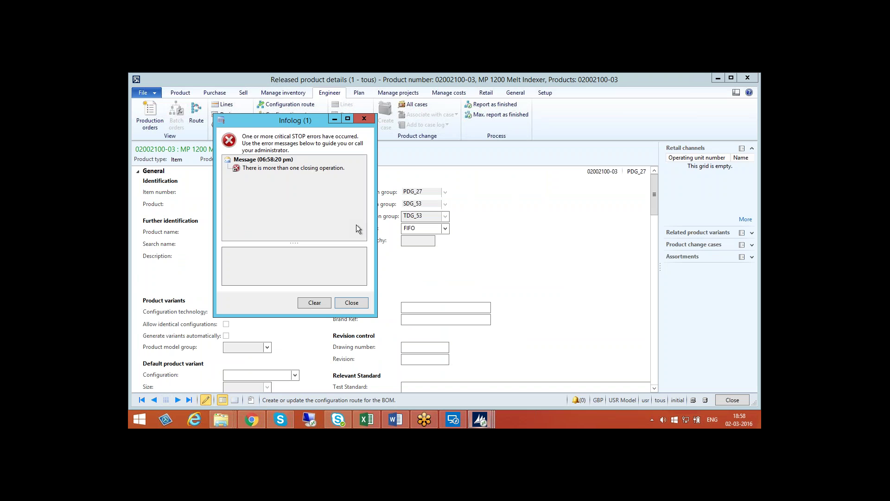
Dismiss the configuration route error, filter the released products by item number 02002100 and open that item's BOM designer
key(Escape)
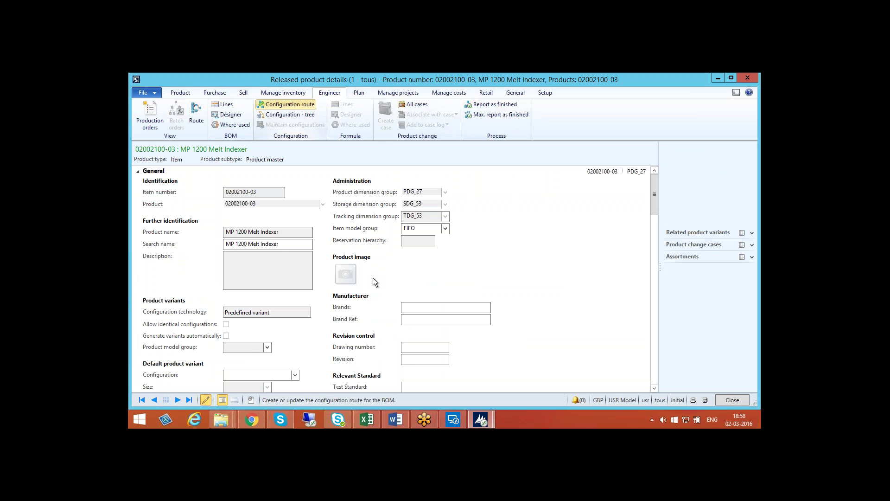
key(Escape)
text(02002100)
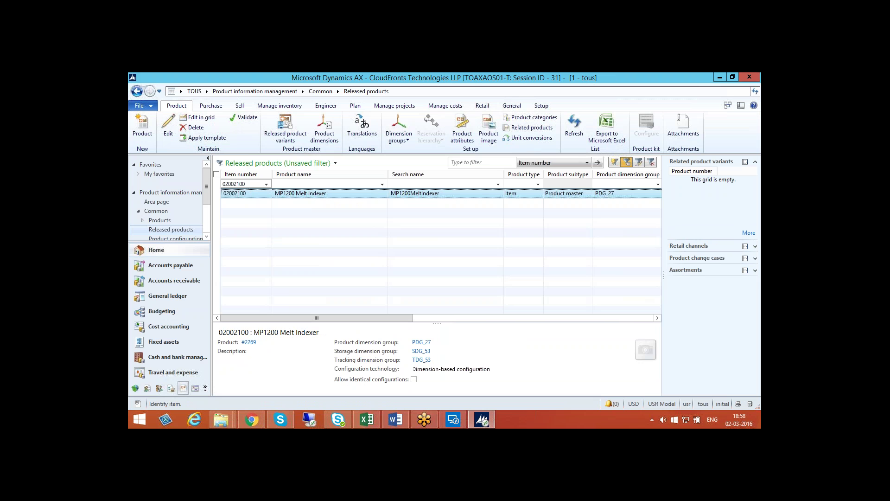
click(326, 105)
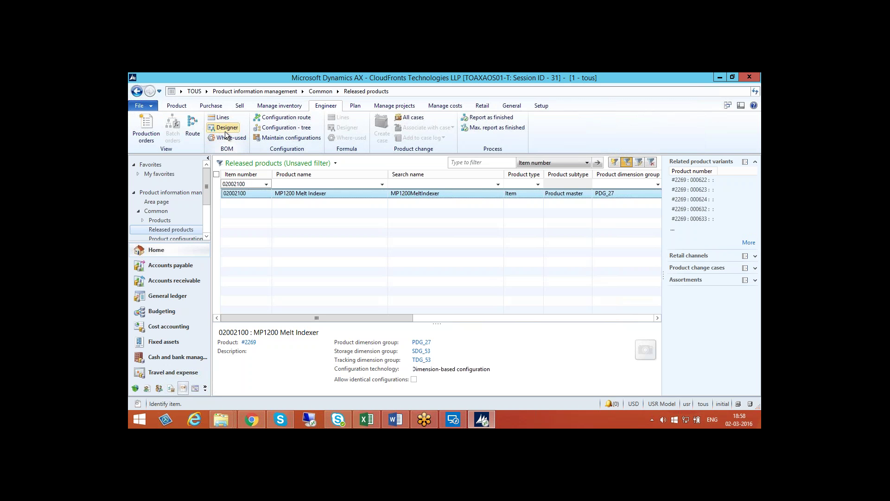
click(225, 132)
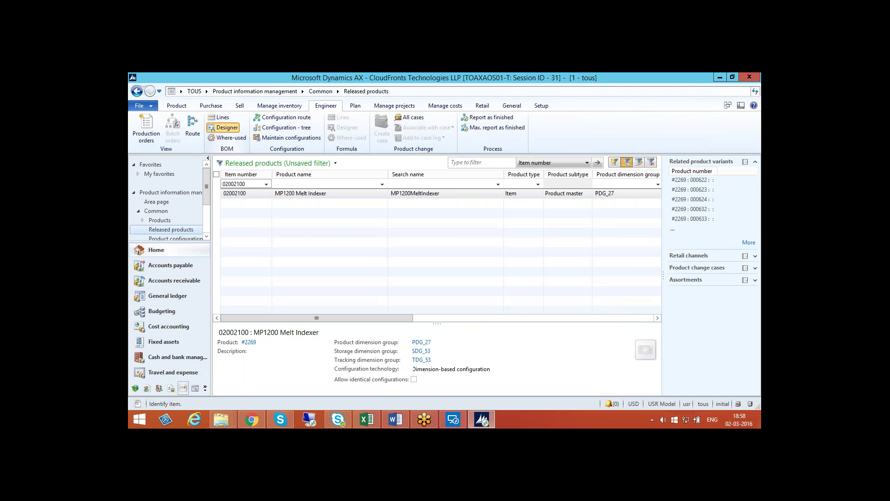
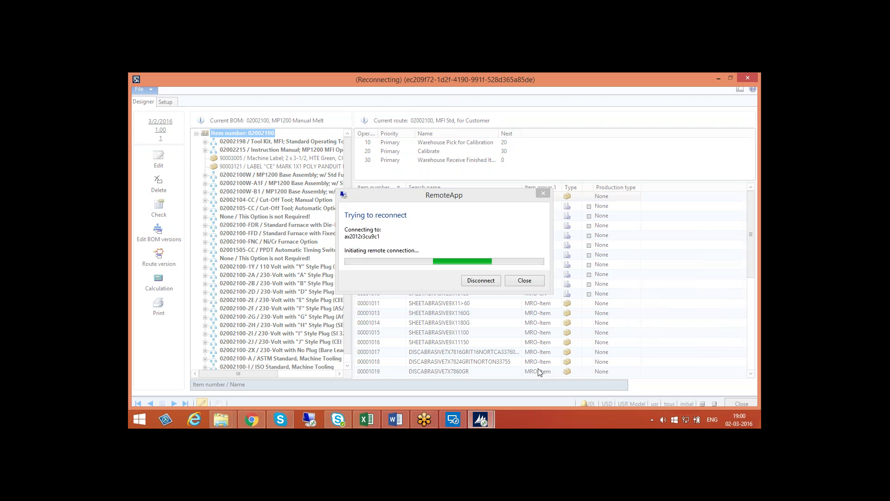
Close the RemoteApp reconnection dialog, switch back to Dynamics AX and open the Inventory management area of TOUS
click(523, 281)
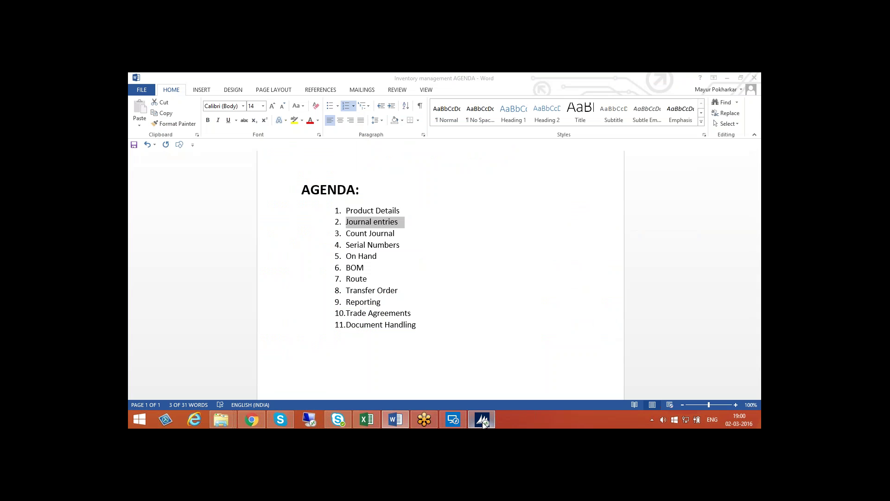
click(482, 420)
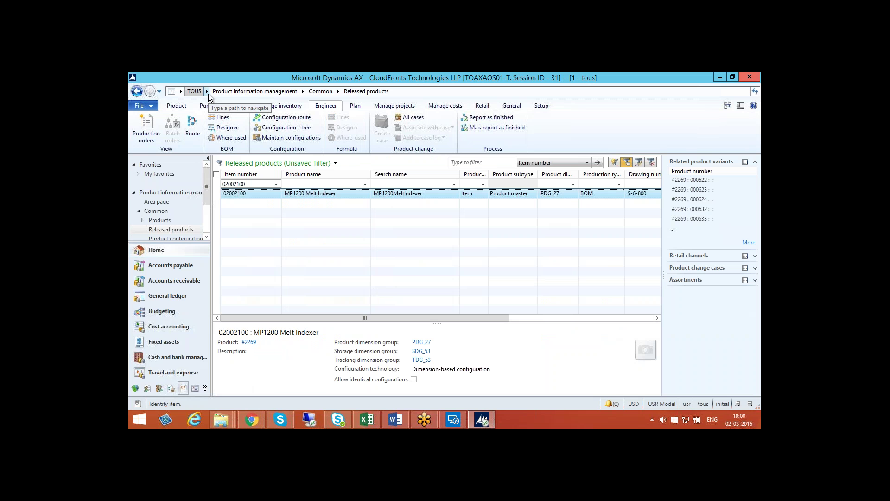
click(208, 94)
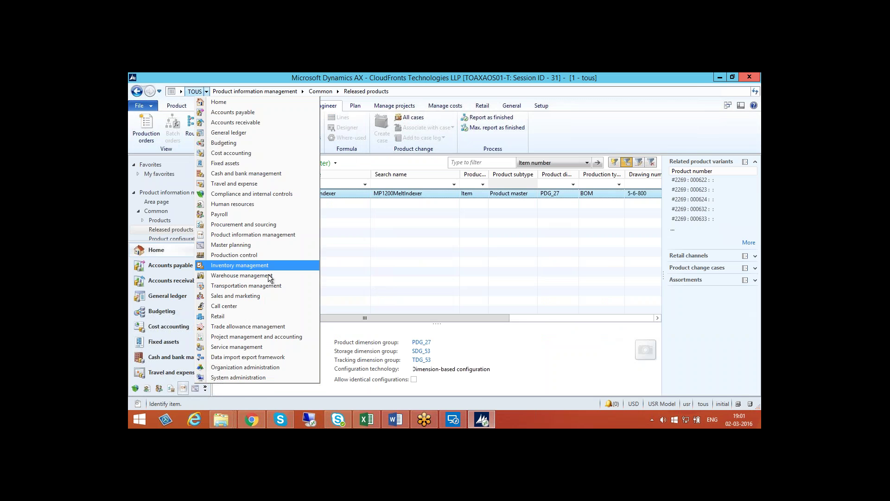
click(268, 268)
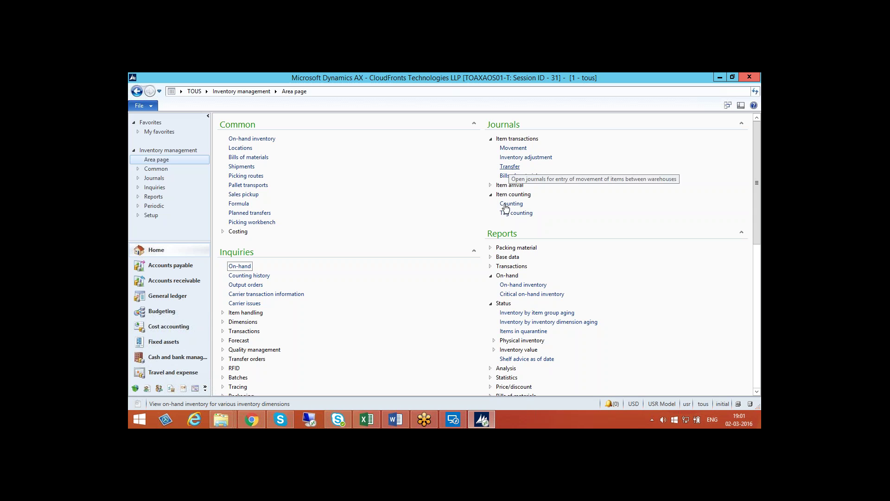
Open the lines of movement journal IJRN051841, check the first line's offset account and close the journal
click(515, 149)
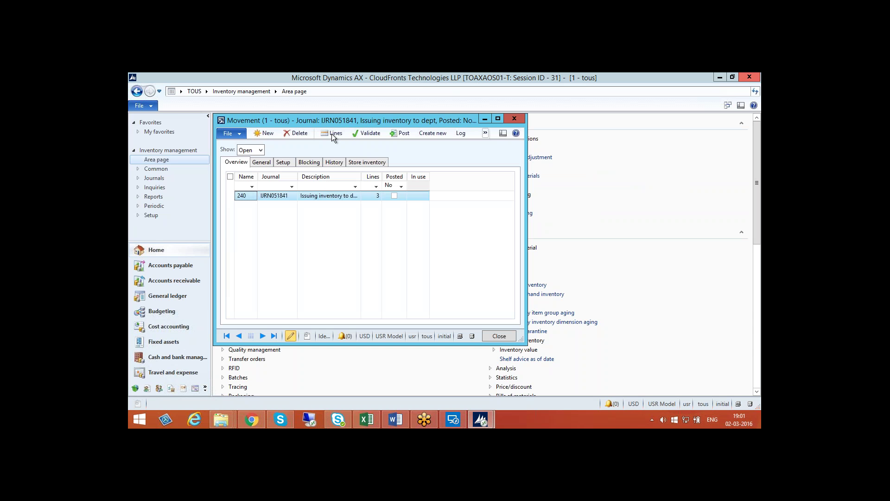
click(332, 134)
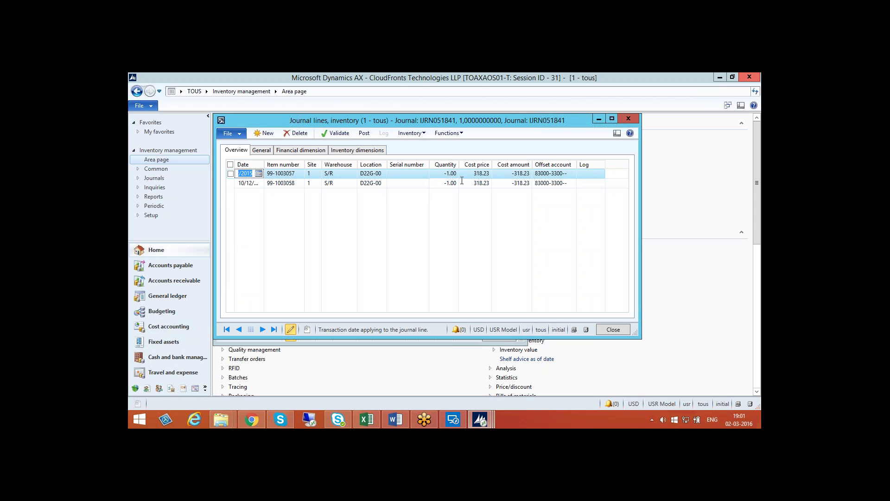
click(552, 173)
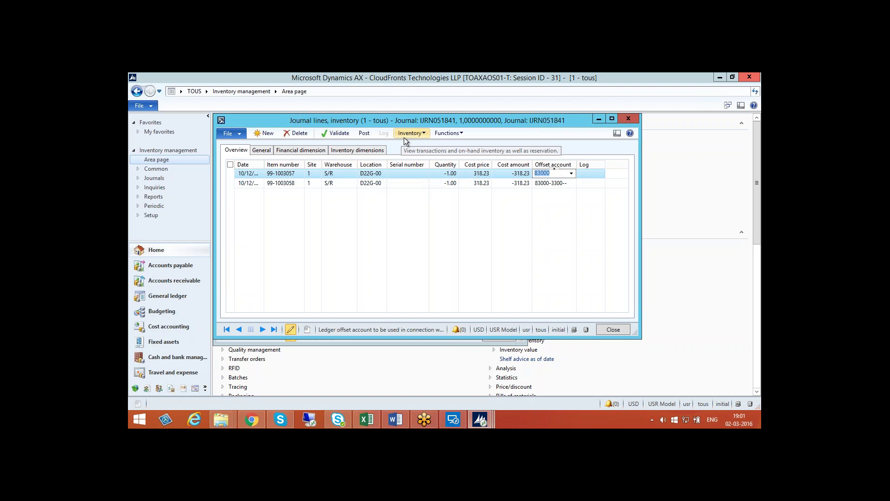
key(Escape)
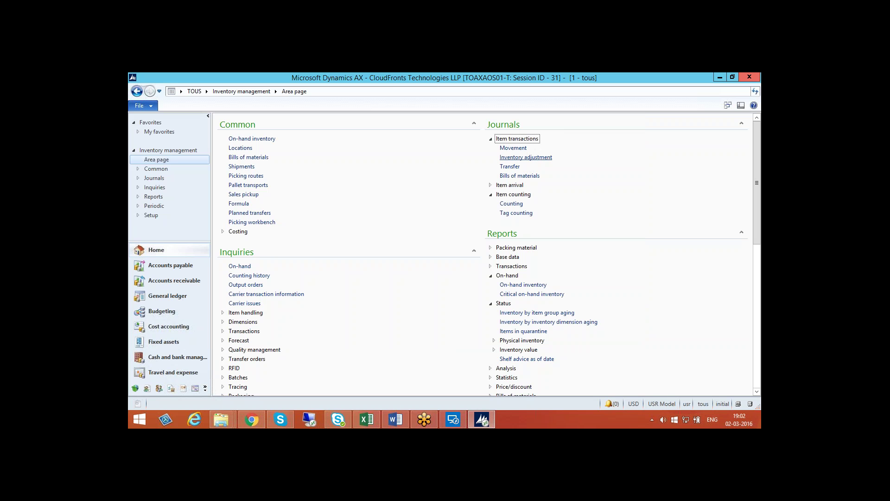
Review the quantity, cost price and cost amount fields in inventory adjustment journal IJRN052107, then close the journal
click(518, 159)
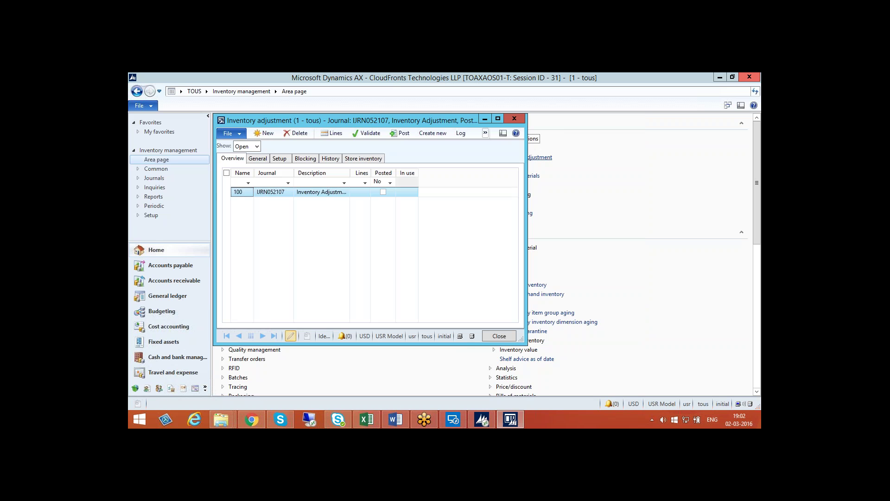
click(336, 133)
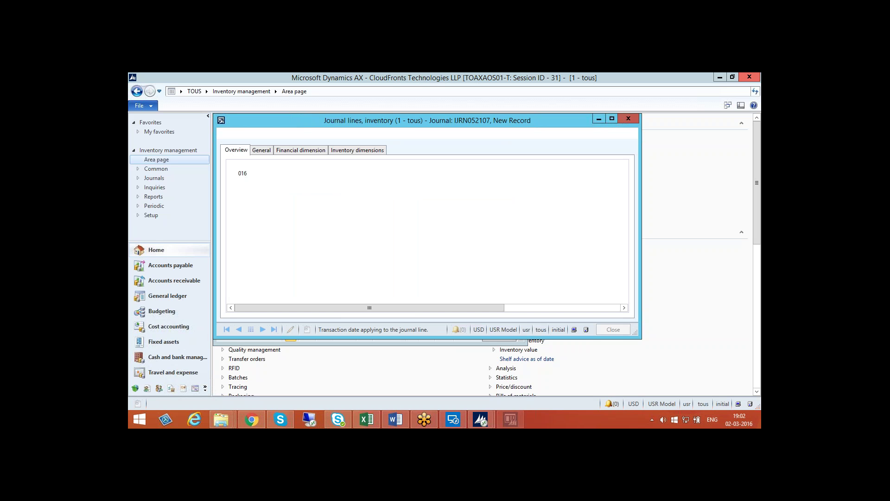
click(439, 174)
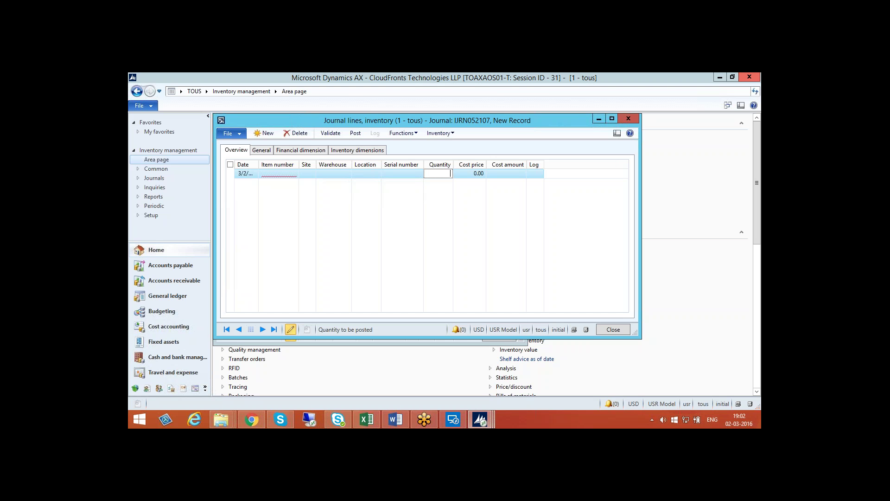
click(478, 173)
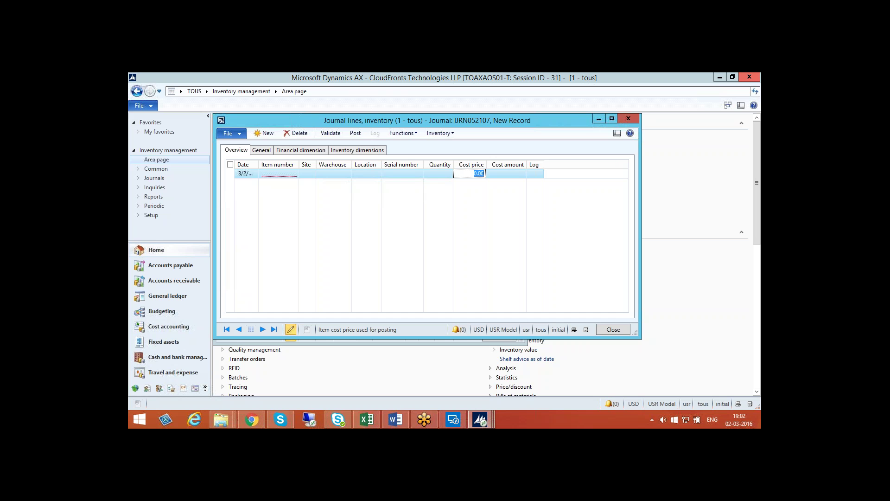
key(Tab)
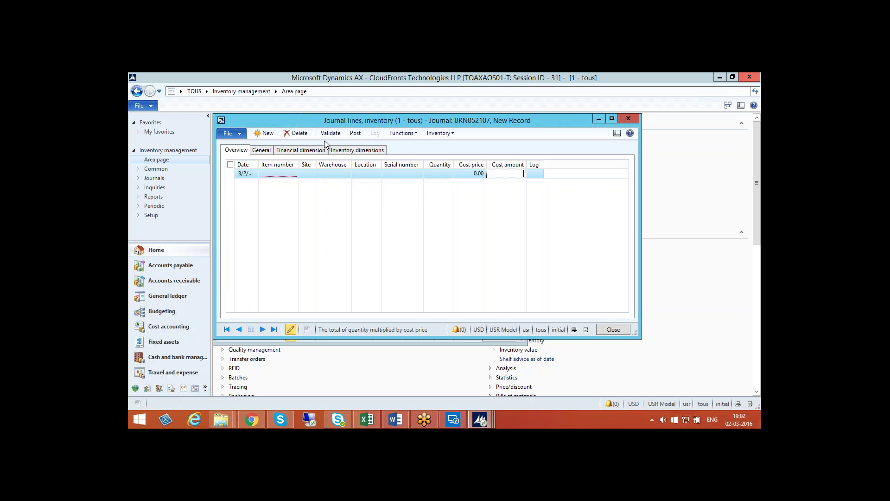
click(629, 119)
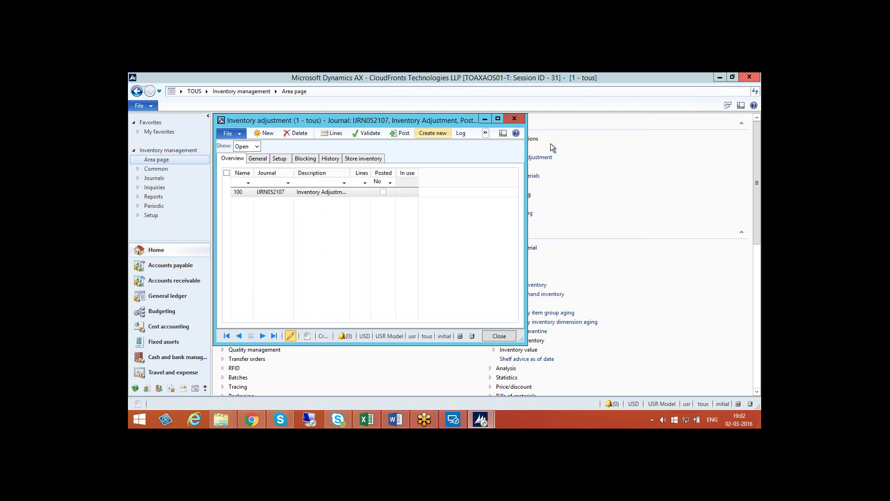
click(513, 120)
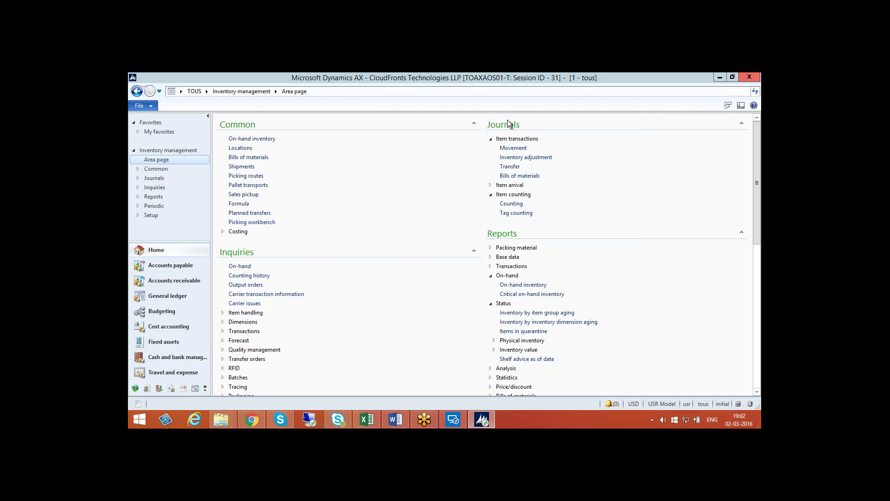
Show the posted transfer journals, examine the from and to dimensions on journal IJRN000036's line, and close the forms
click(509, 167)
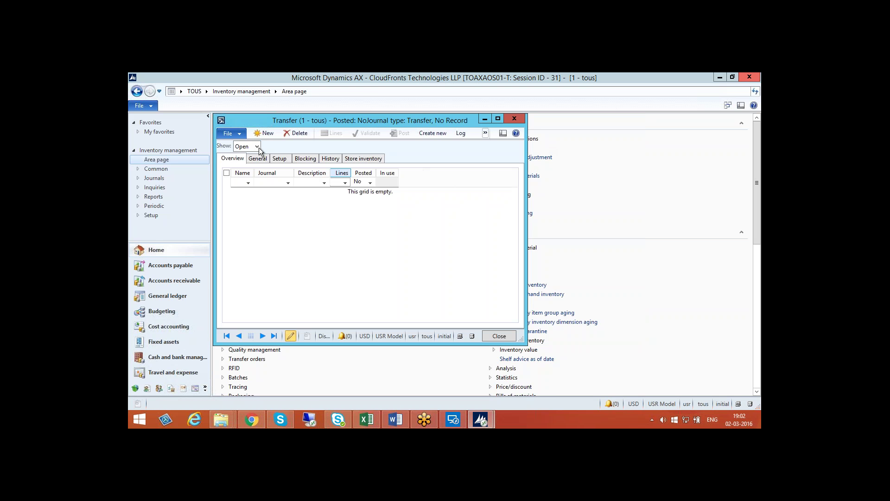
click(258, 146)
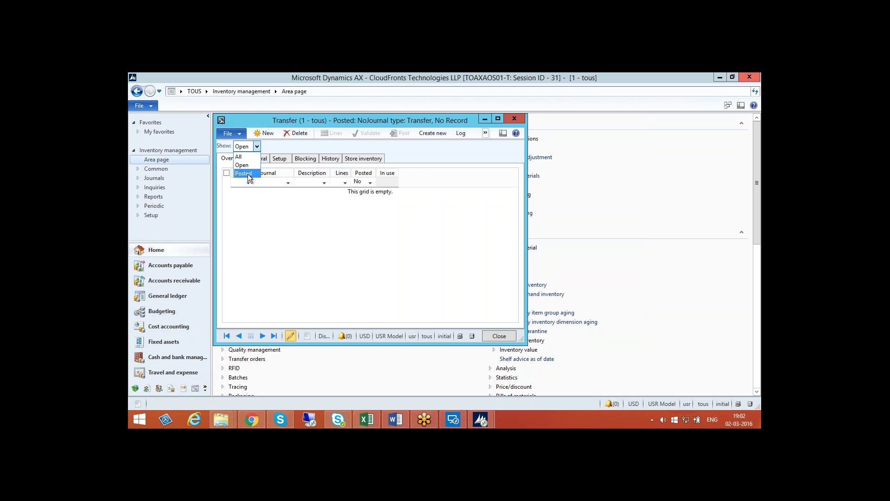
key(Return)
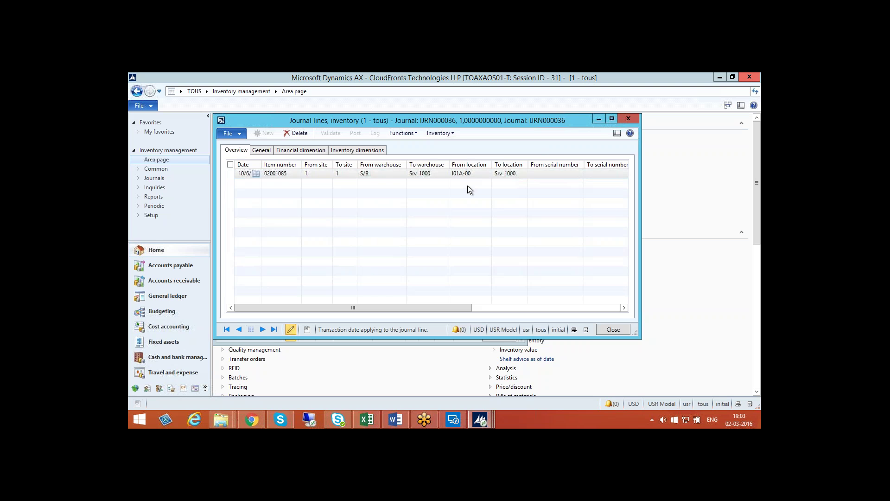
key(Escape)
key(Escape)
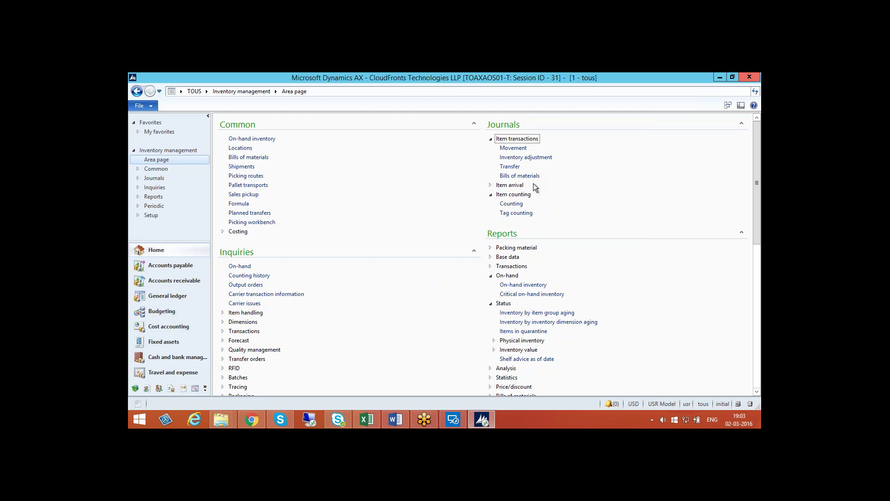
Examine the item number, on-hand, counted and quantity fields in the lines of counting journal IJRN052108, then close the journal
click(513, 208)
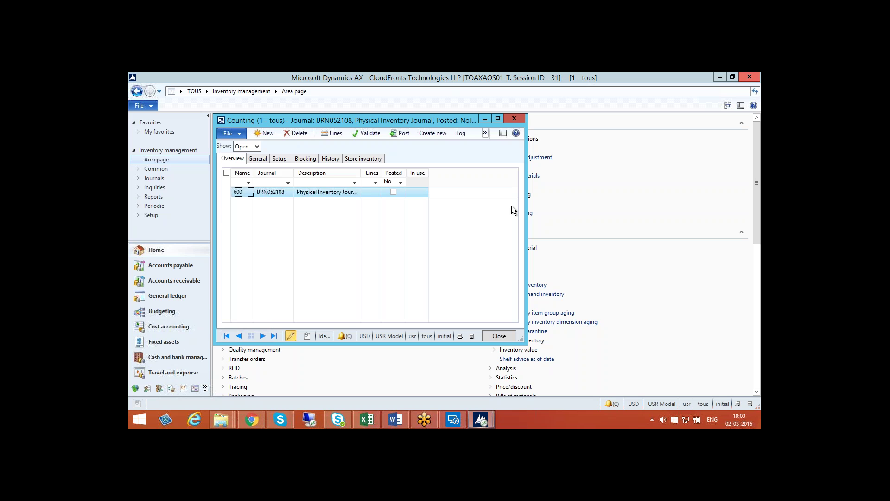
click(332, 133)
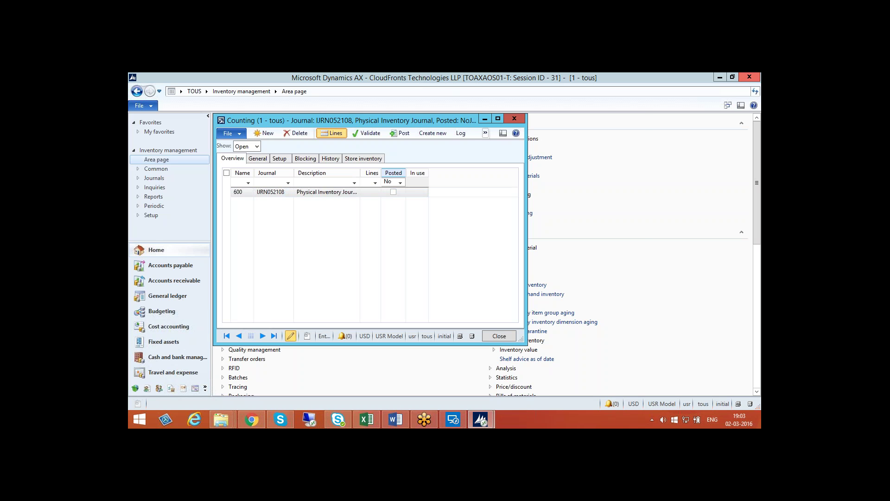
click(278, 175)
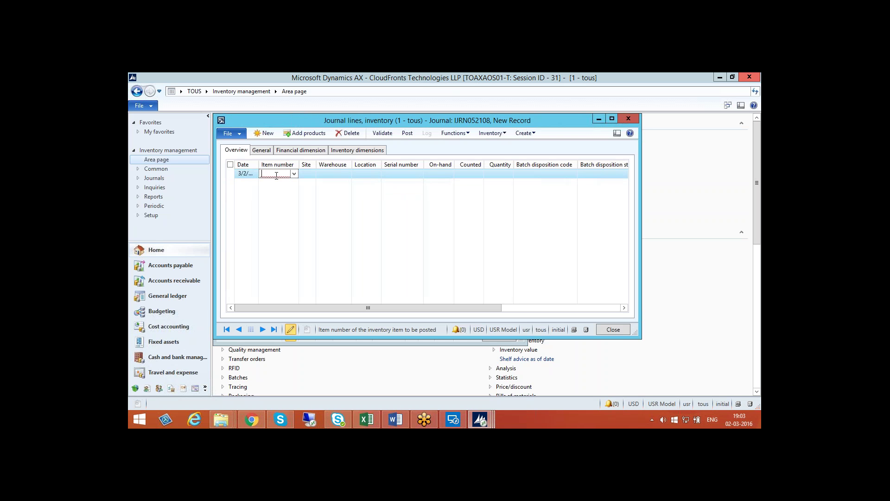
click(436, 175)
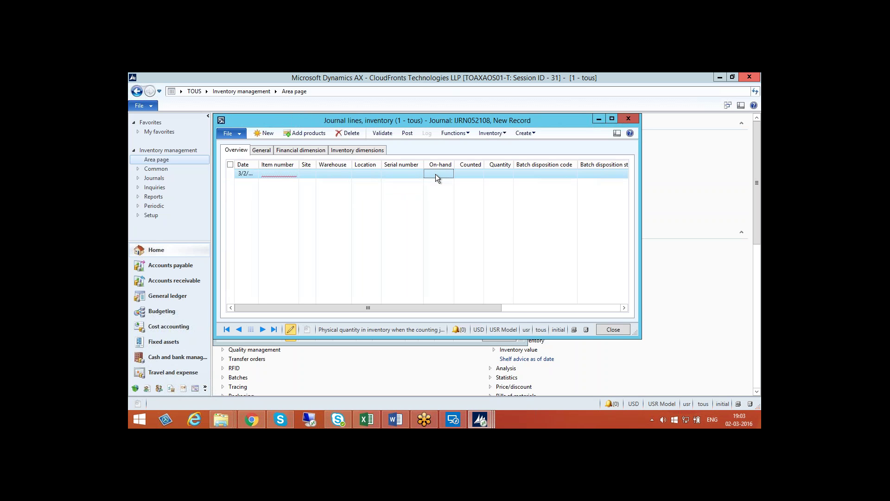
click(469, 174)
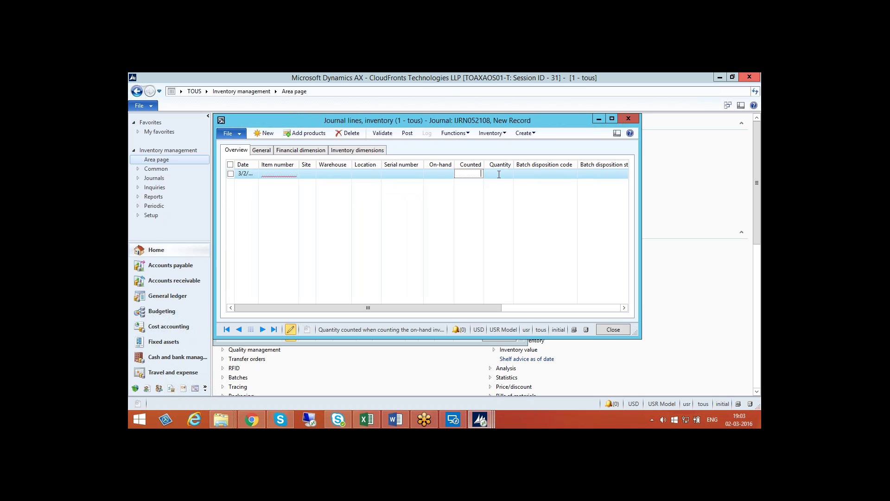
key(Tab)
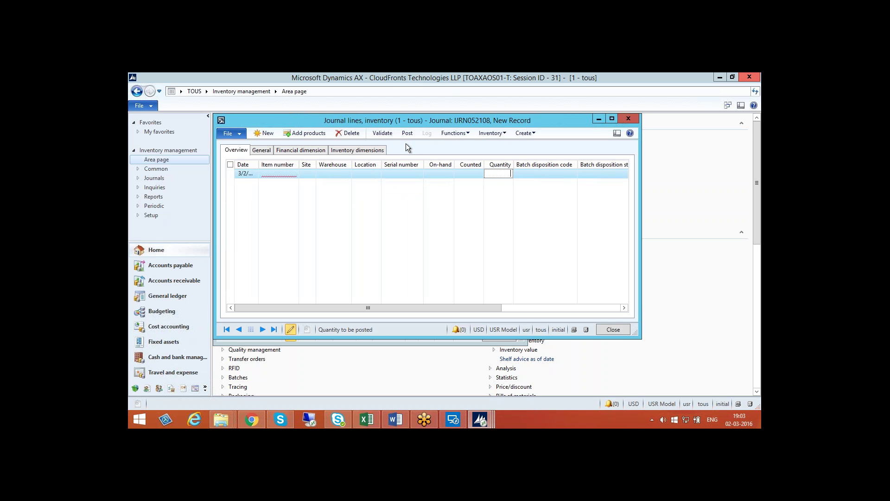
click(629, 120)
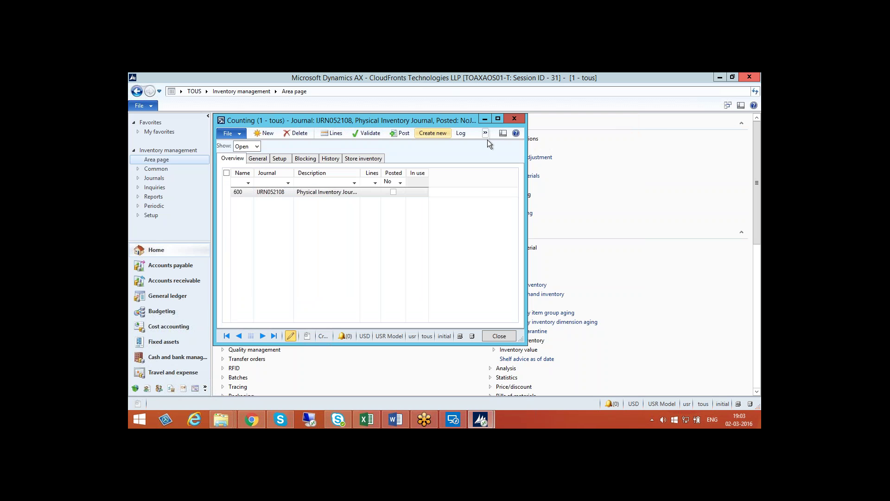
click(519, 119)
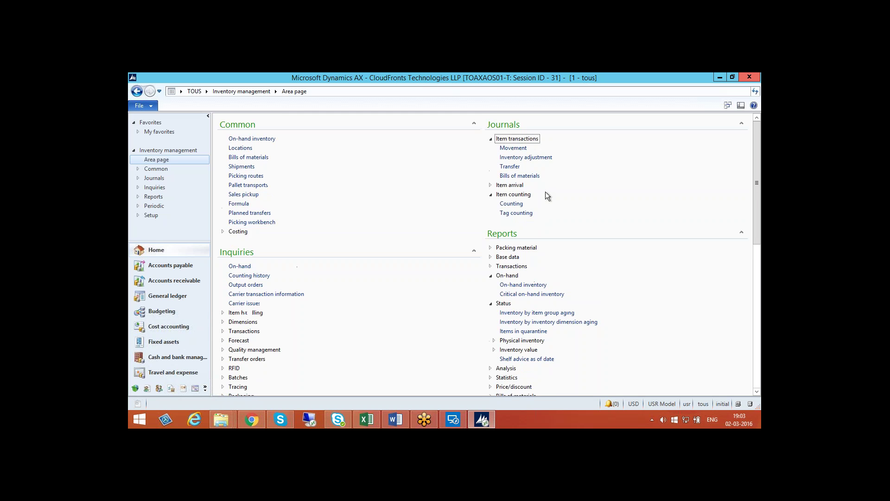
Create a new transfer order from warehouse S/R to warehouse Srv_1010
scroll(545, 195, down, 6)
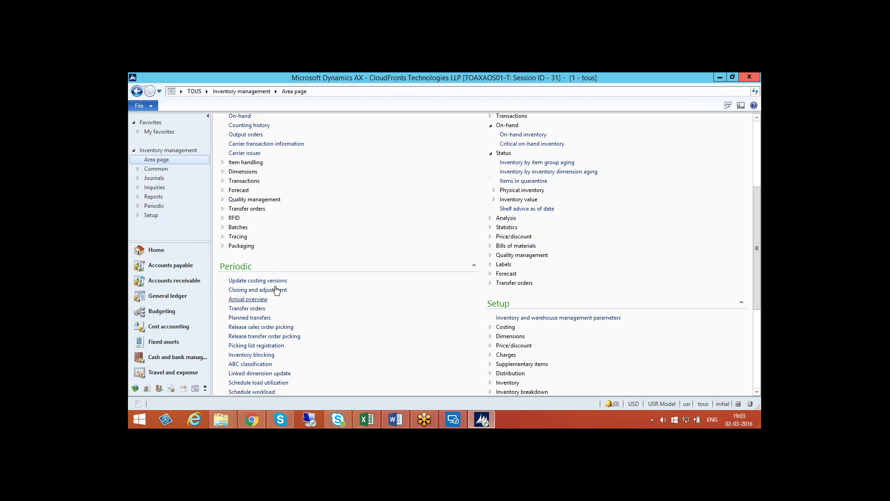
scroll(277, 291, down, 1)
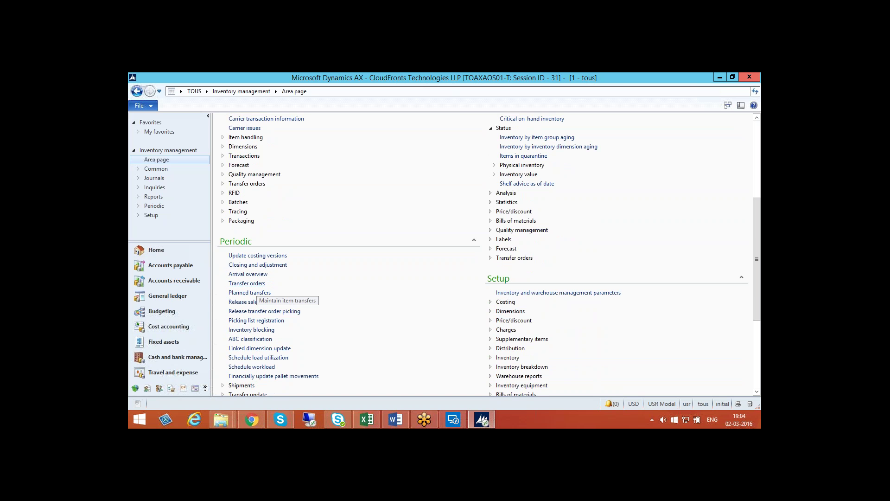
click(247, 283)
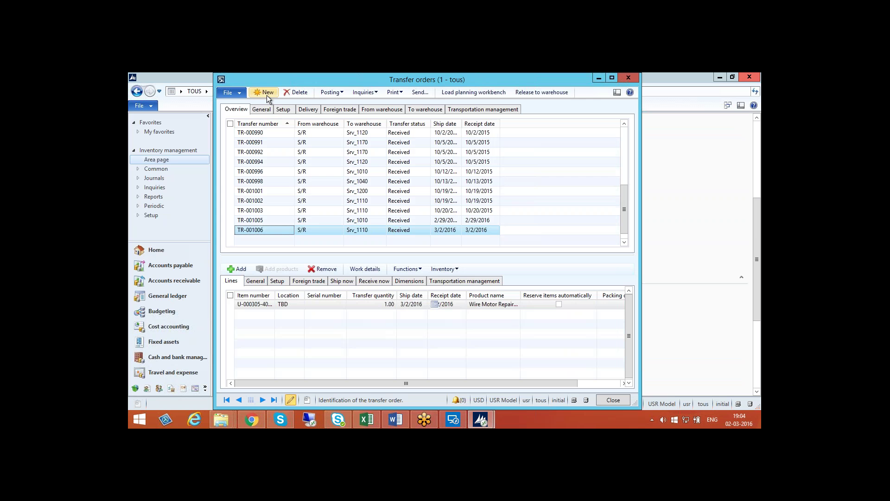
click(267, 96)
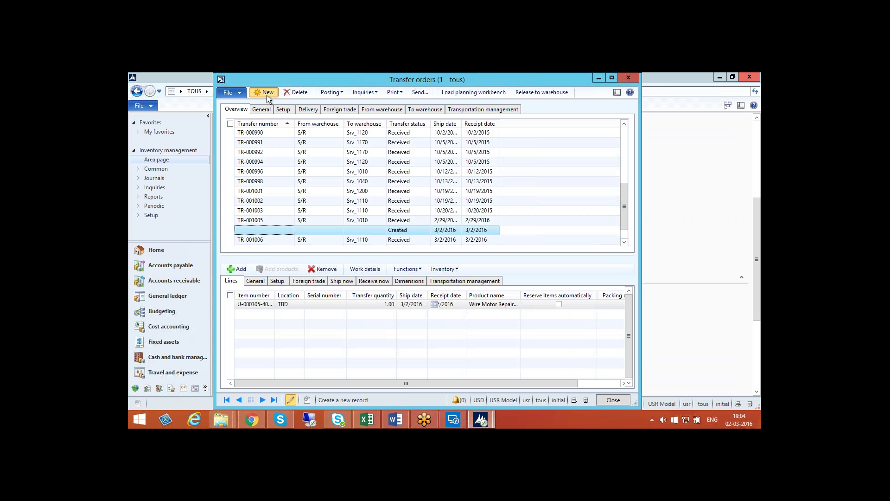
click(314, 230)
text(S/R)
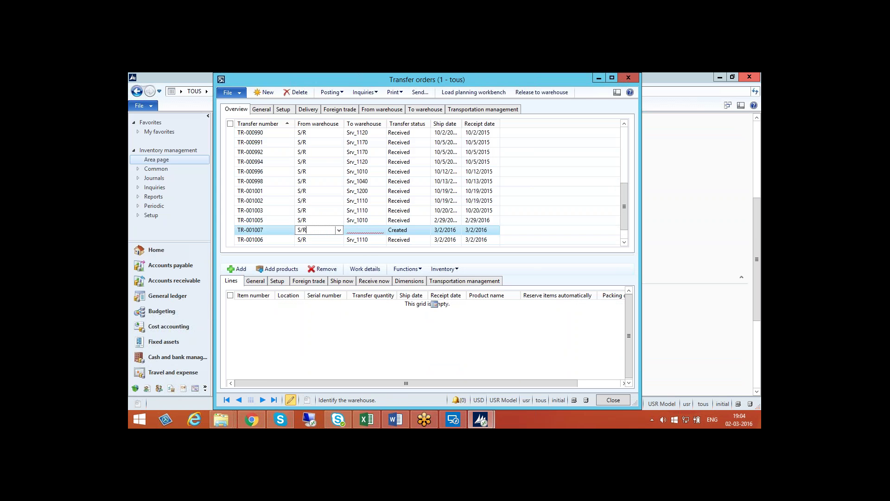
key(Tab)
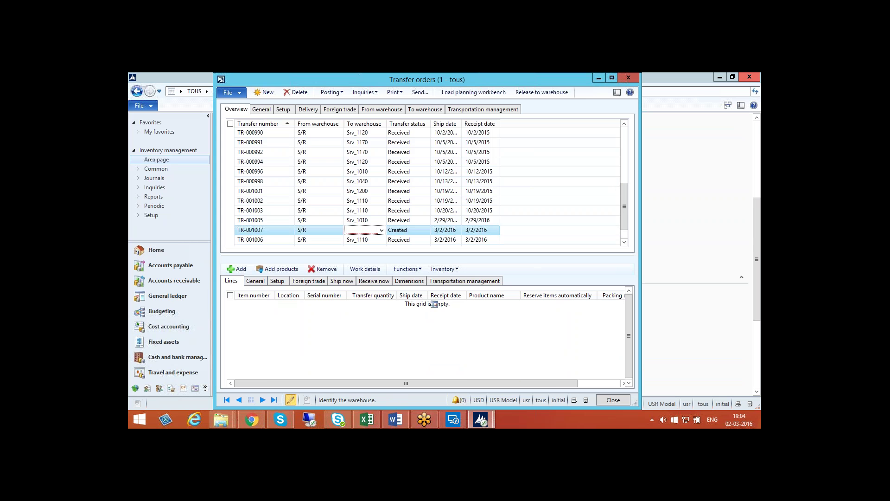
text(Srv_1010)
key(Tab)
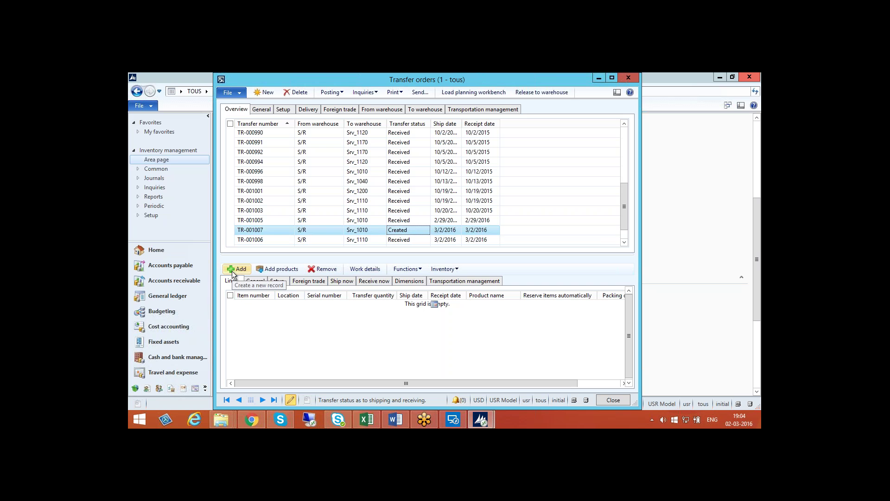
click(233, 273)
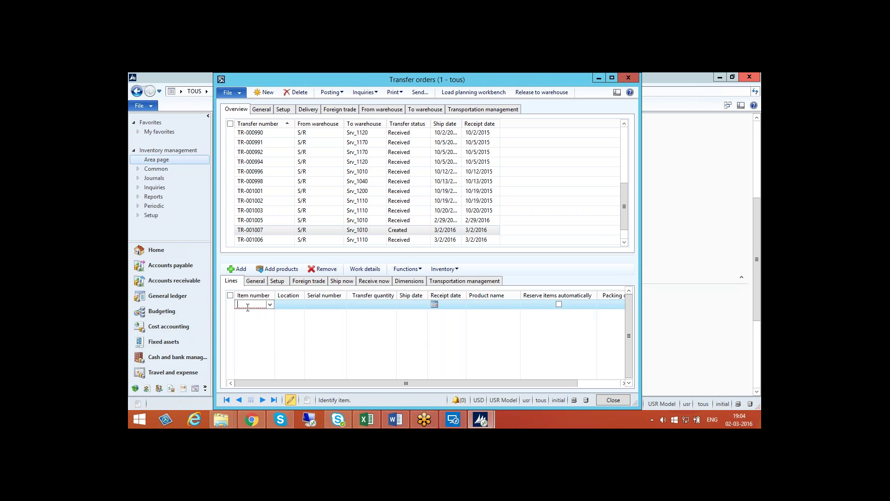
text(U)
text(-000)
text(3)
text(05)
text(-4011)
key(Tab)
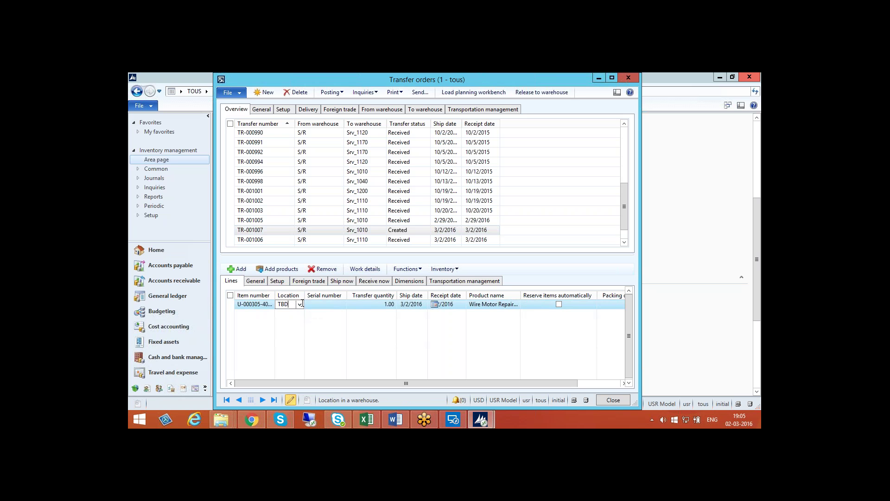
Check the transfer line's serial number, transfer quantity, ship date and receipt date fields and its remaining columns
click(327, 304)
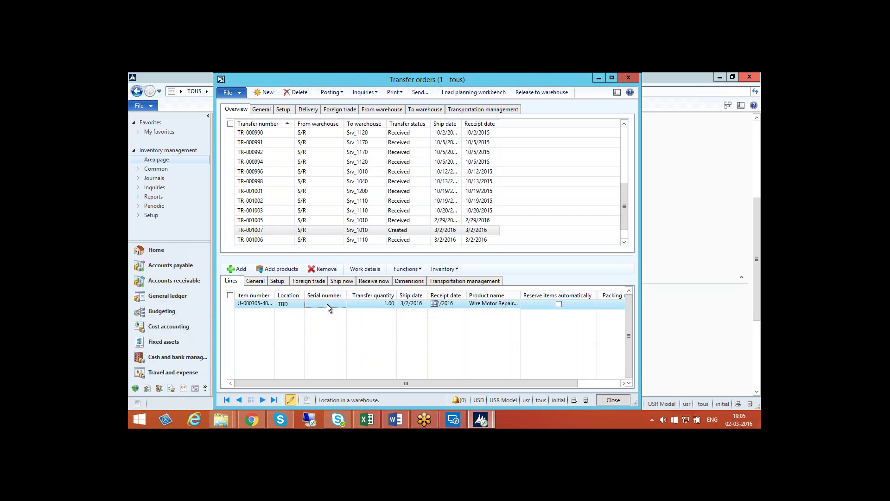
key(Tab)
key(Tab)
key(Tab)
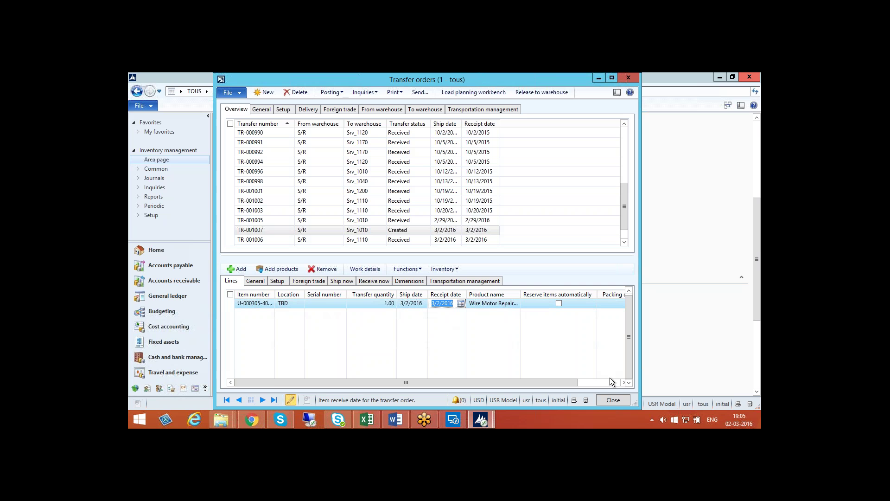
click(622, 382)
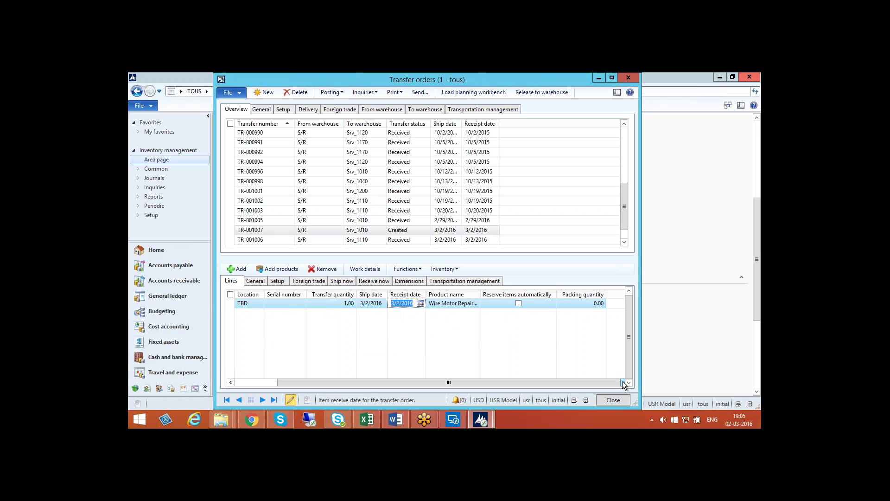
Check the new transfer order's line columns and the address details of its from and to warehouses
click(623, 381)
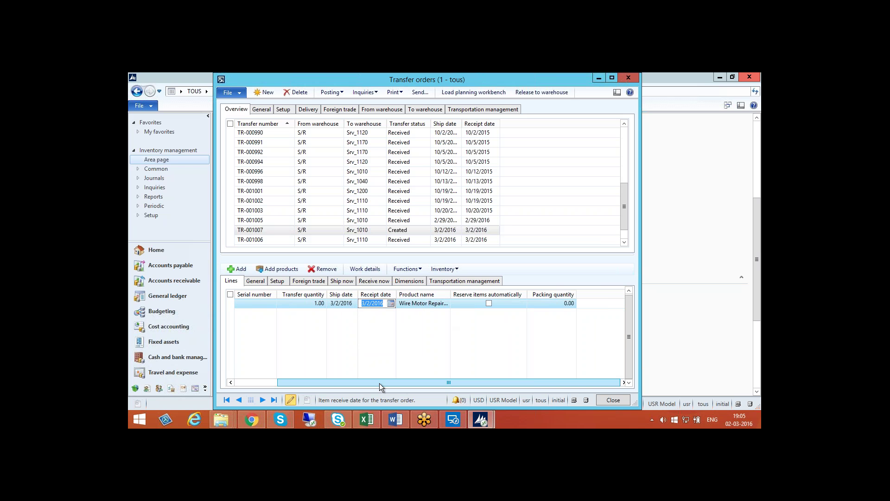
click(256, 282)
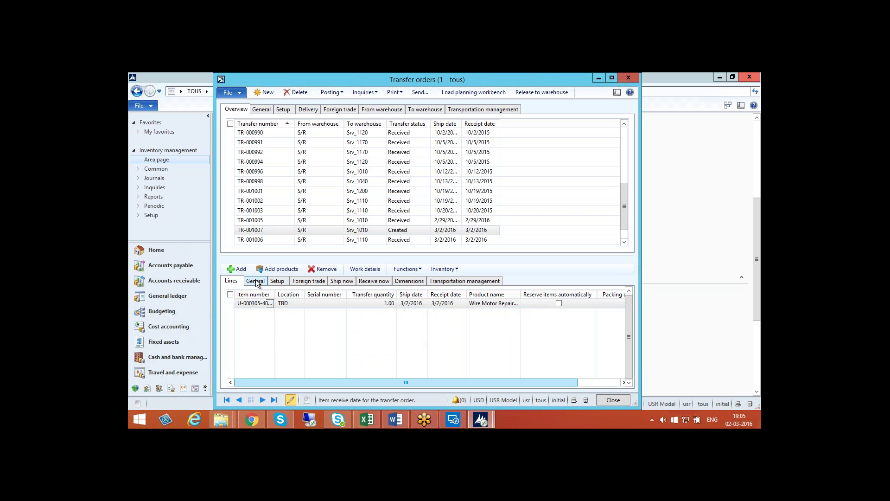
click(257, 282)
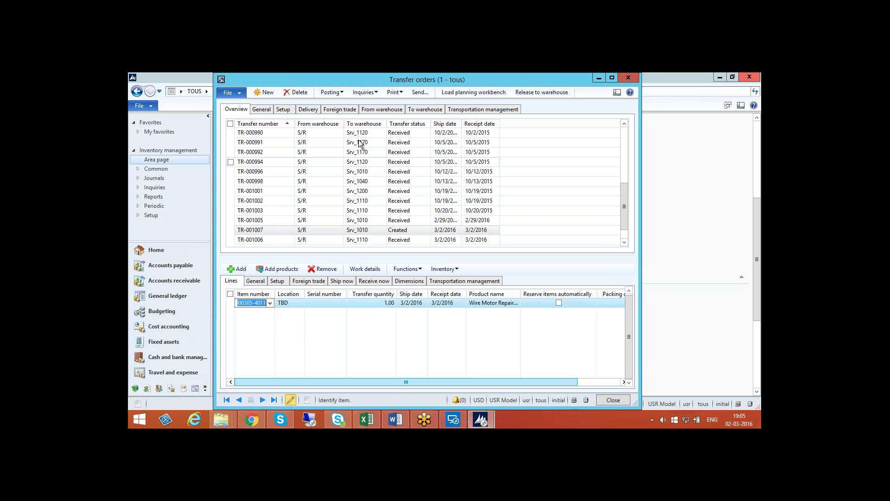
click(389, 111)
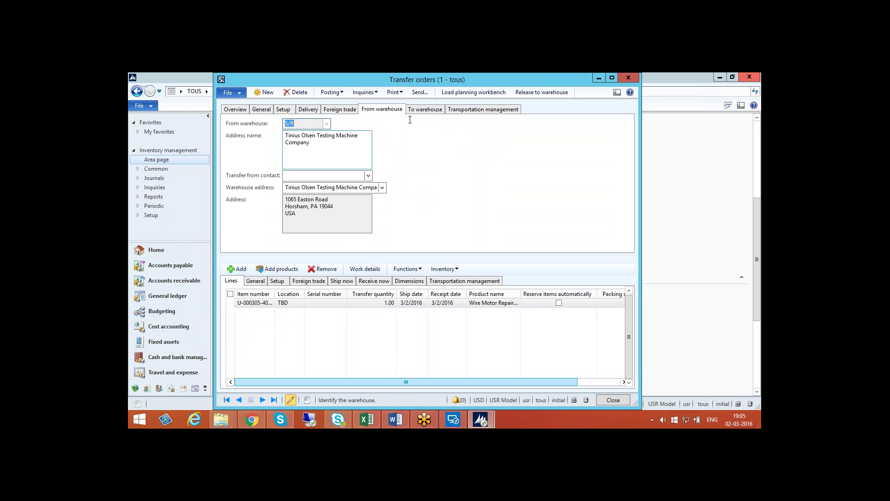
click(420, 111)
click(243, 111)
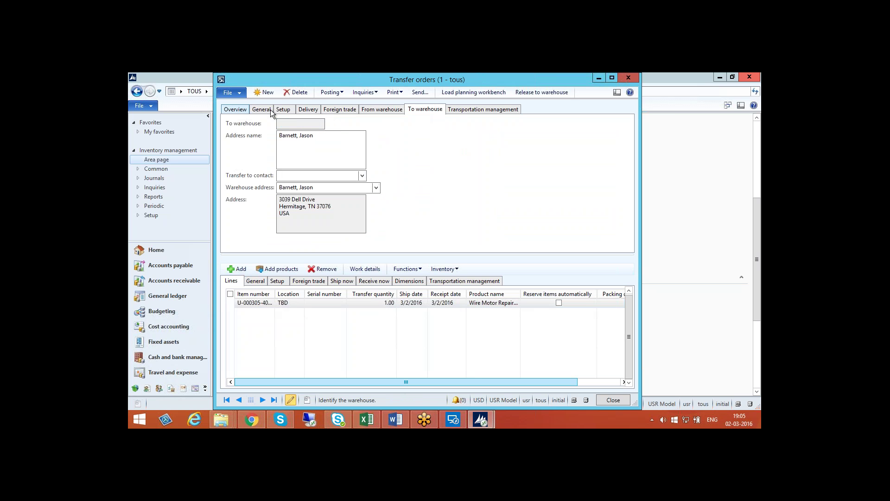
Post the shipment of the new transfer order to Srv_1010 with the update quantity set to All
click(342, 94)
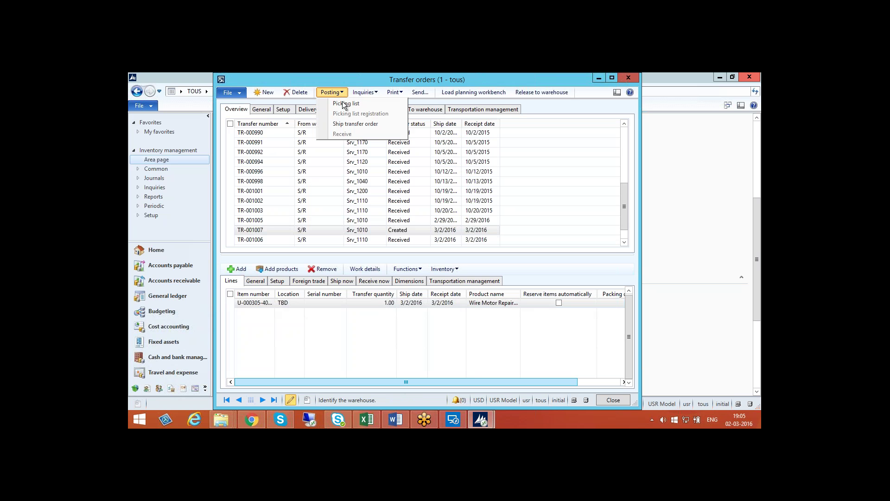
click(349, 124)
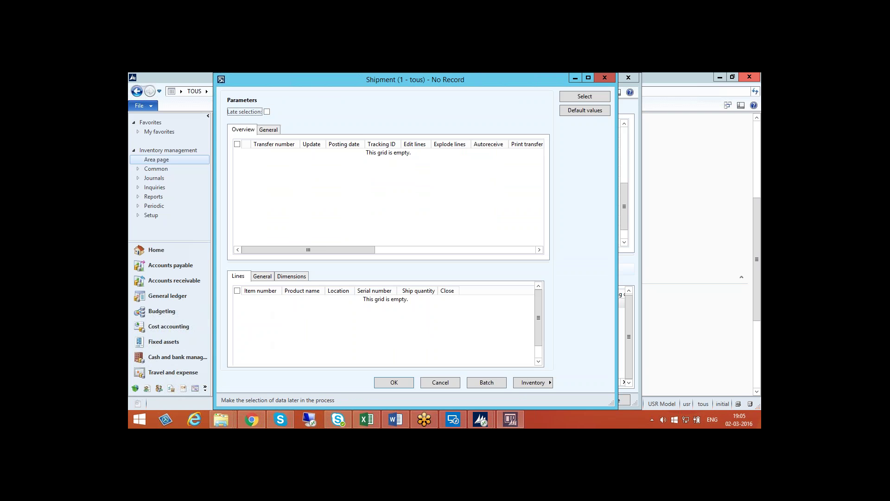
click(269, 130)
click(407, 186)
click(351, 205)
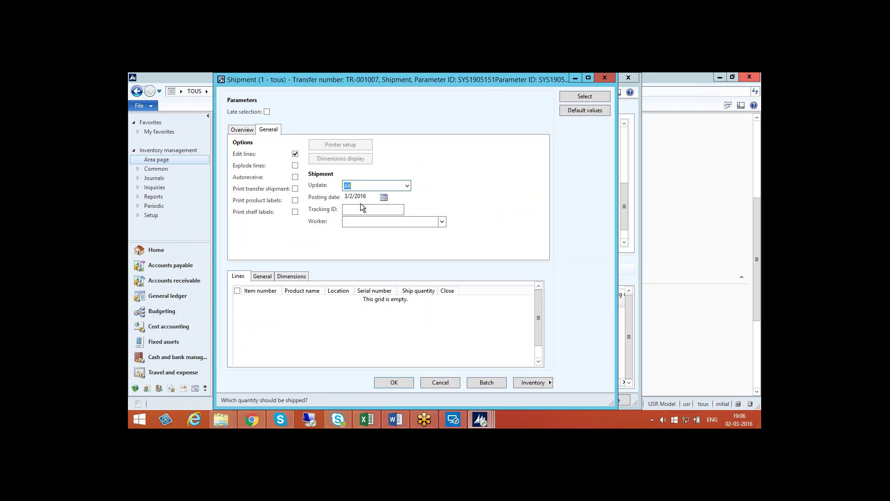
click(242, 130)
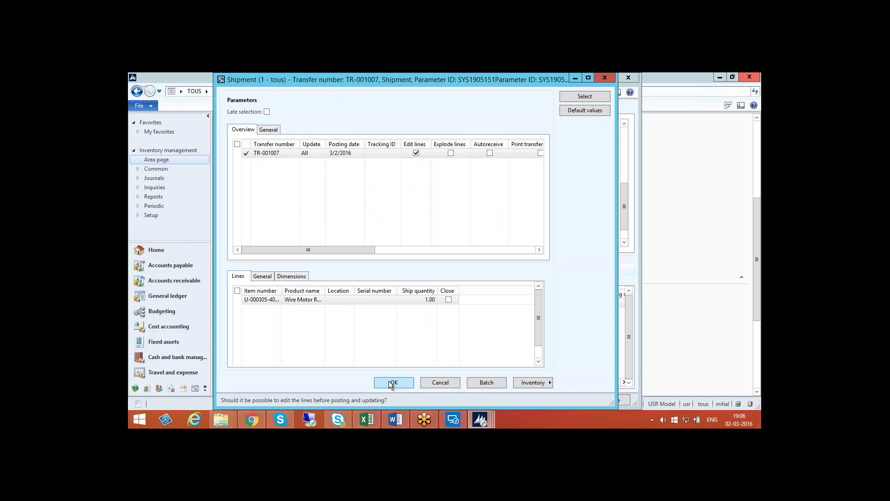
click(392, 382)
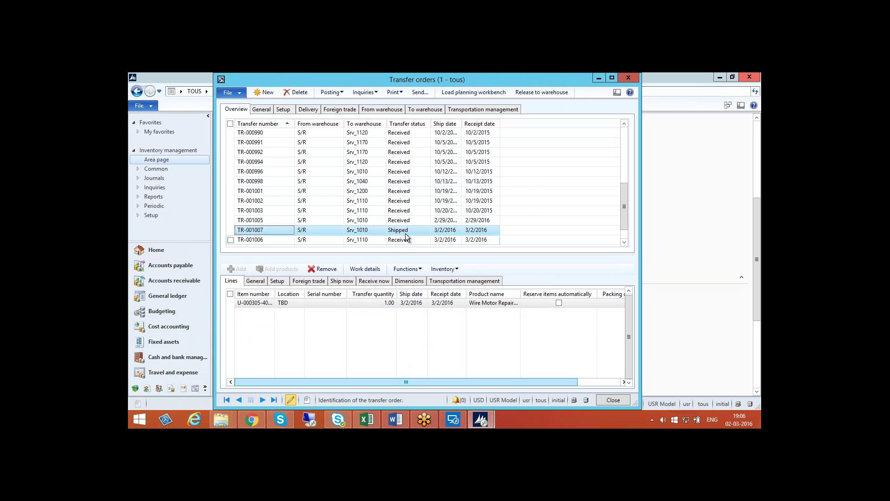
Post the receipt of the shipped transfer order with line editing enabled and the update quantity set to All
click(338, 94)
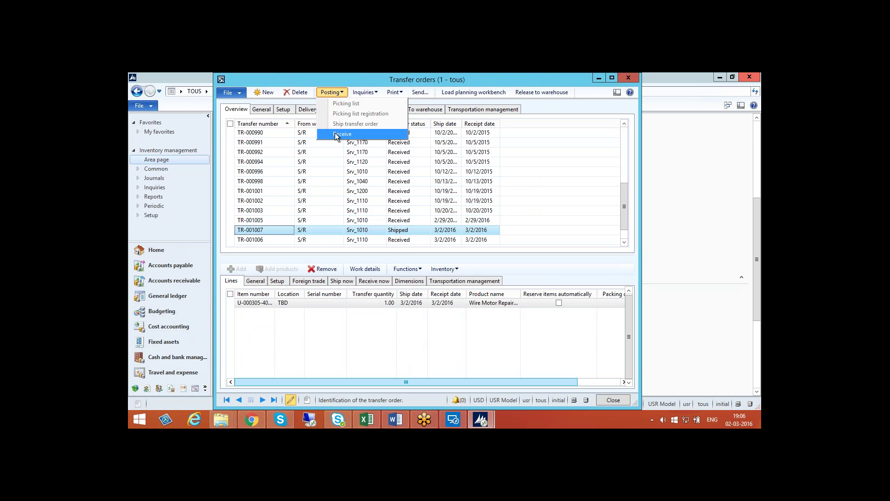
click(335, 133)
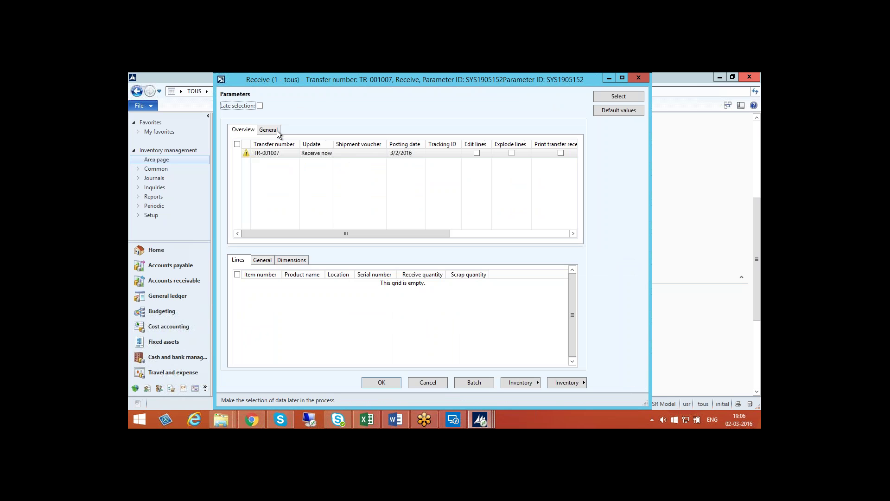
click(273, 131)
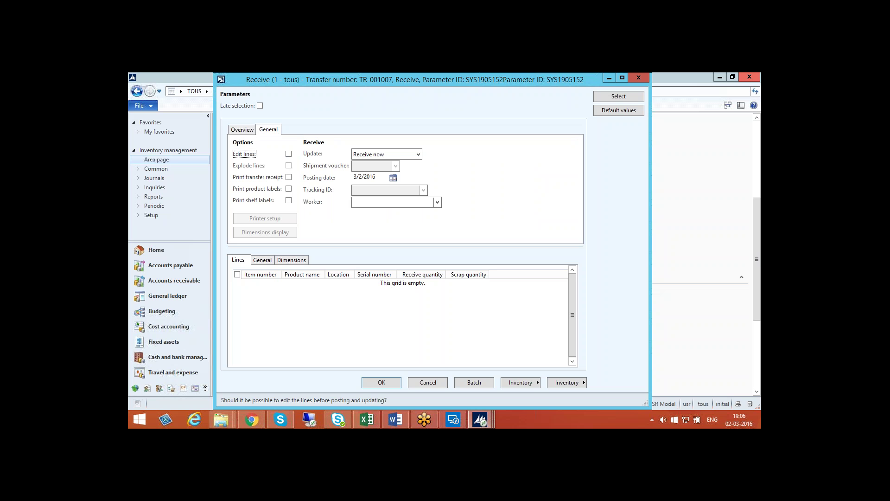
click(288, 154)
click(417, 154)
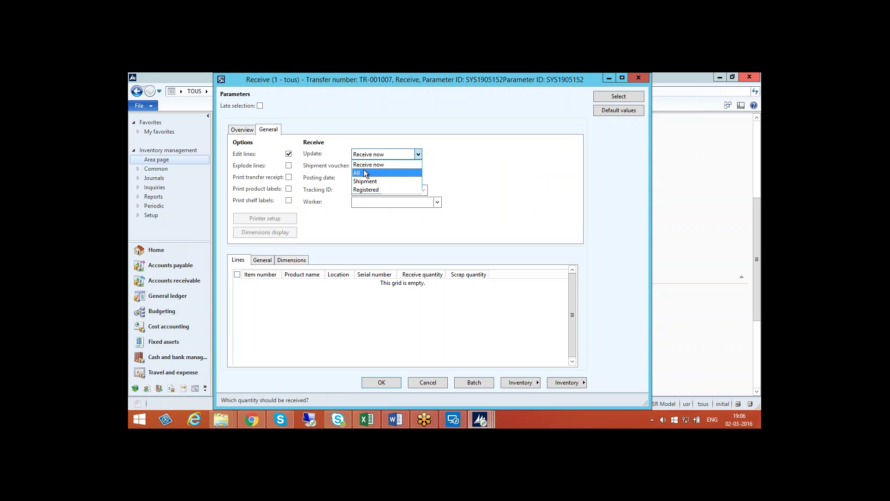
click(364, 173)
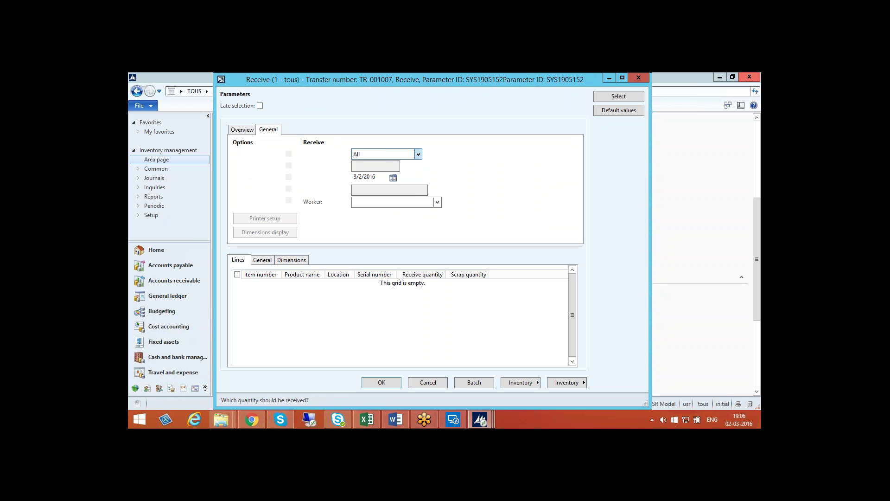
click(243, 129)
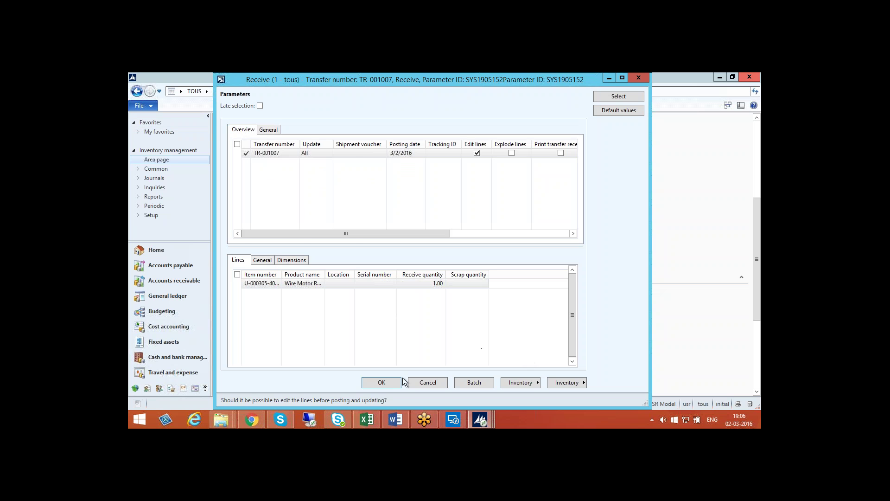
click(389, 380)
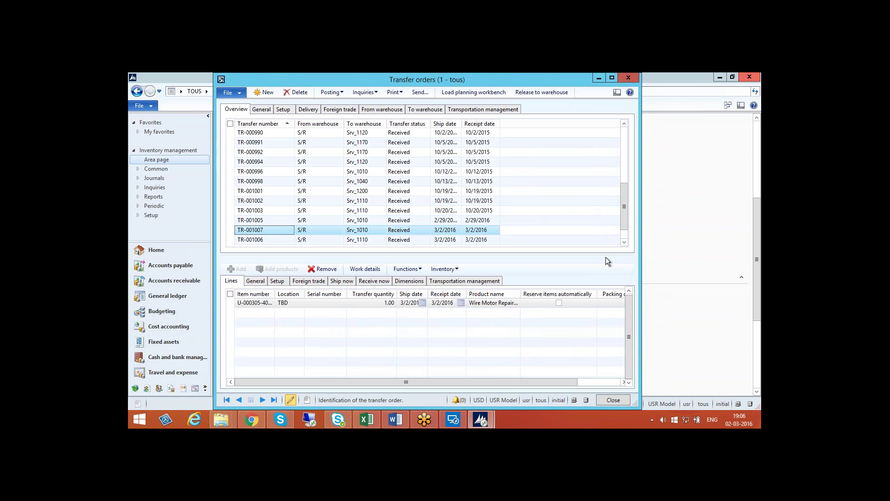
Close the transfer orders form, check the remaining topics in the Word agenda, and return to Dynamics AX
click(614, 400)
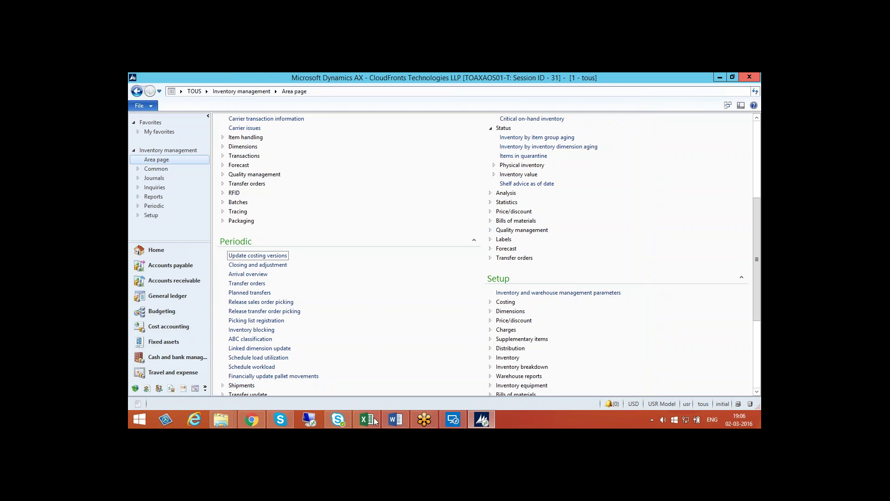
click(395, 420)
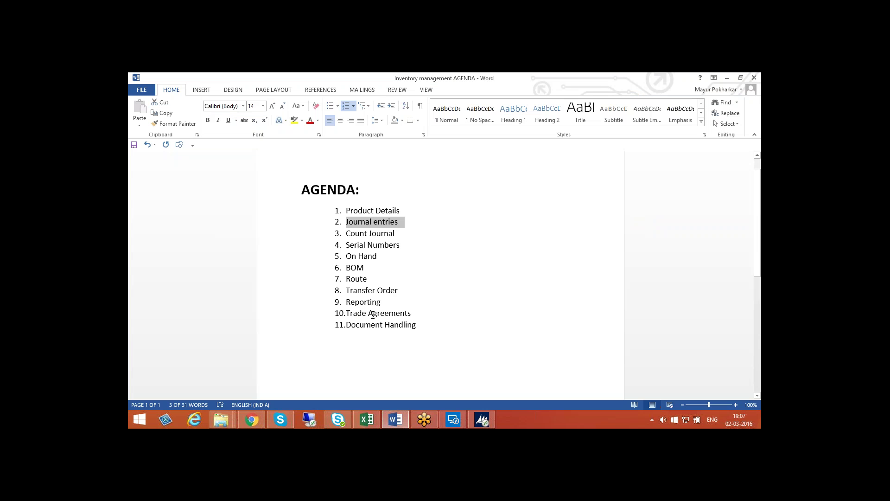
click(482, 419)
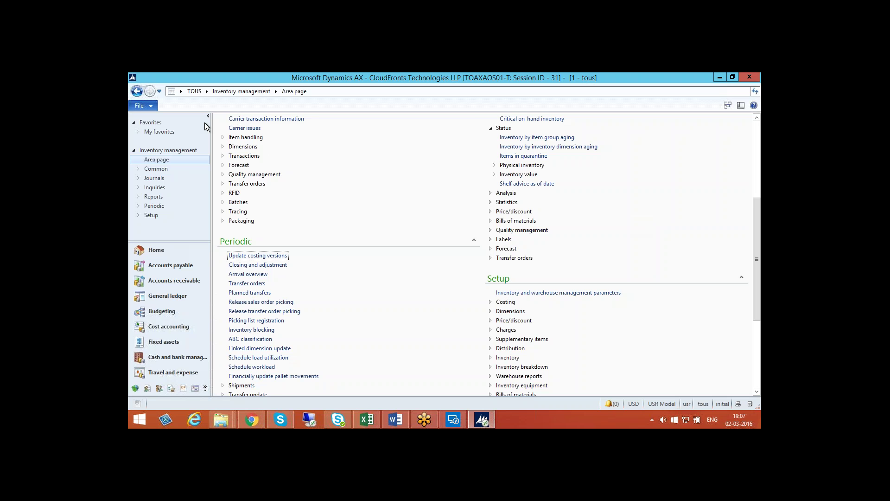
scroll(205, 123, up, 1)
scroll(203, 101, up, 1)
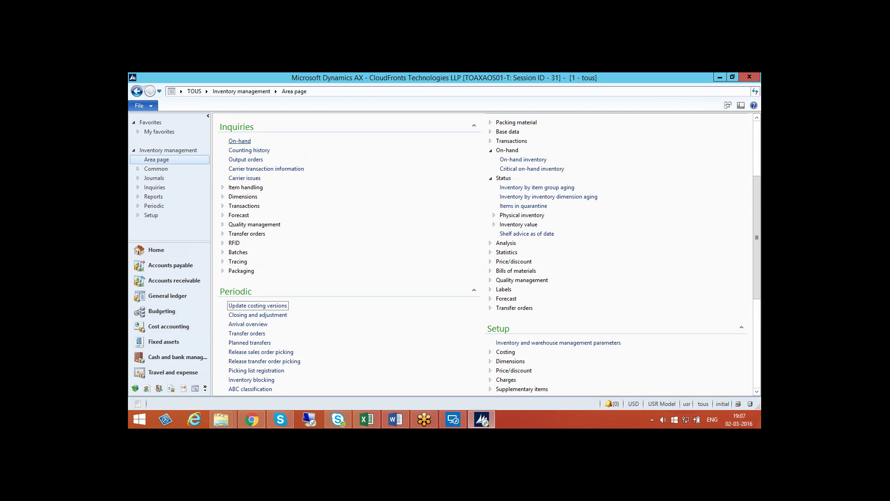
click(206, 92)
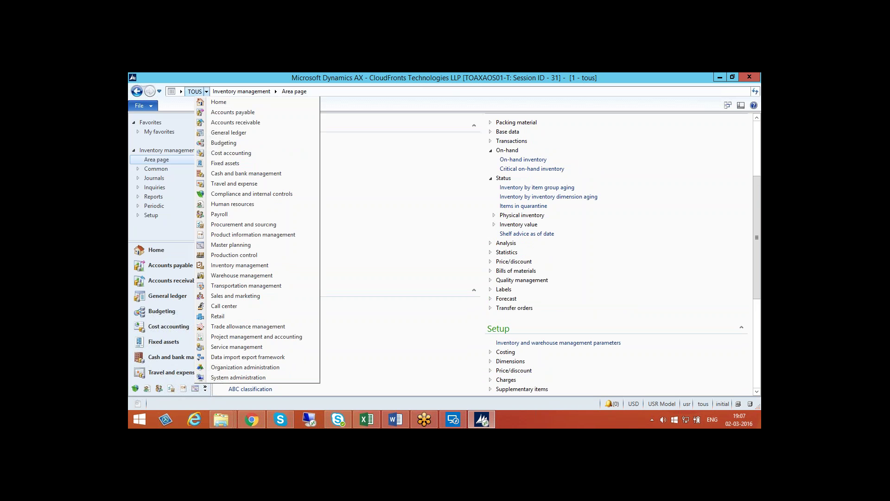
click(249, 236)
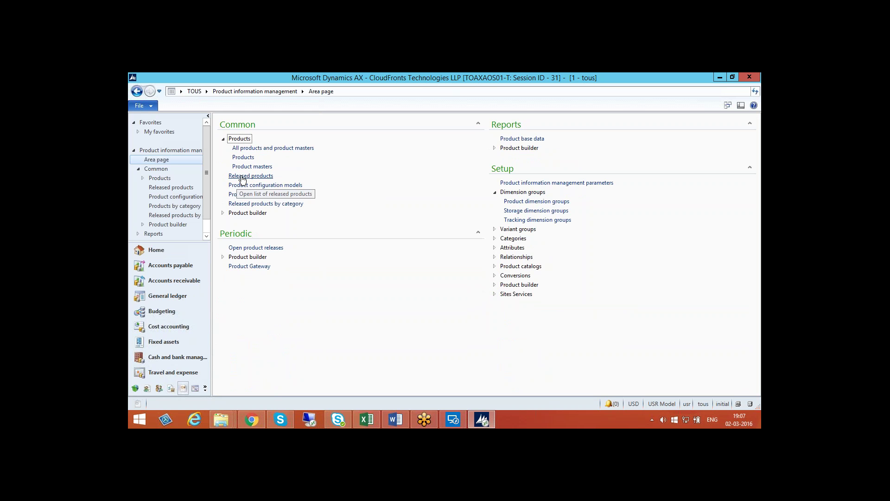
click(242, 178)
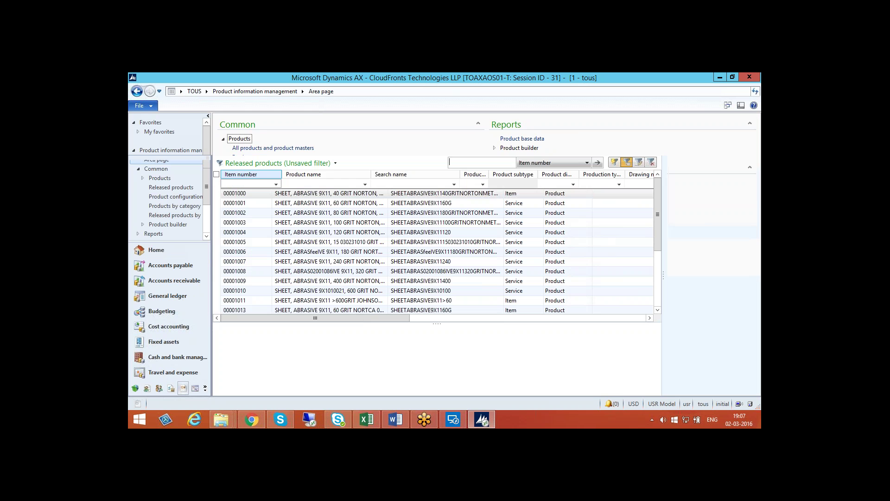
text(90002815-01)
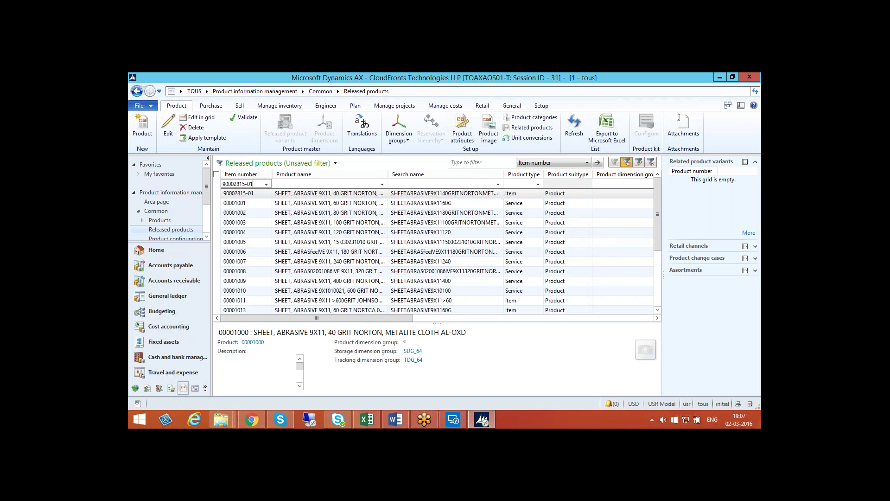
key(Return)
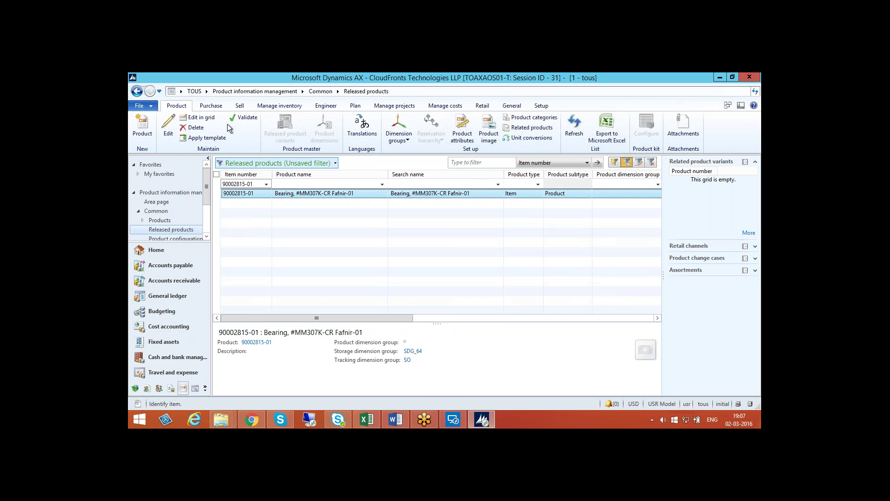
click(209, 108)
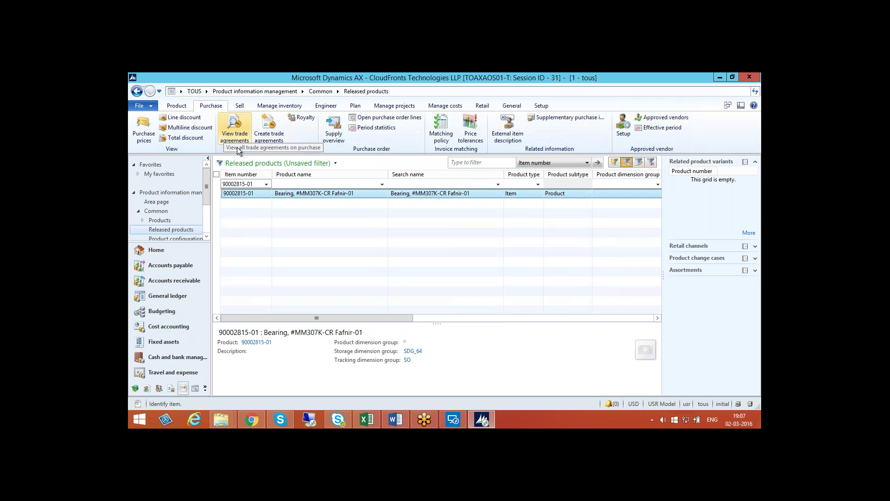
click(243, 105)
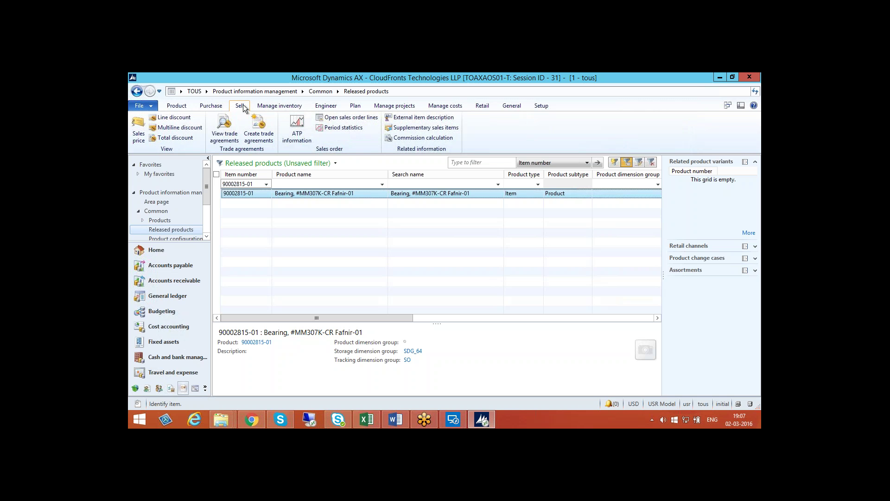
click(263, 135)
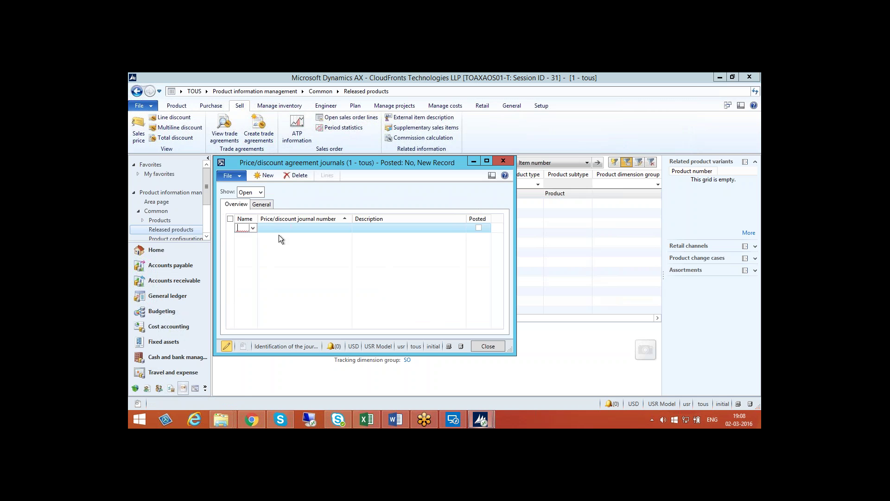
text(2016)
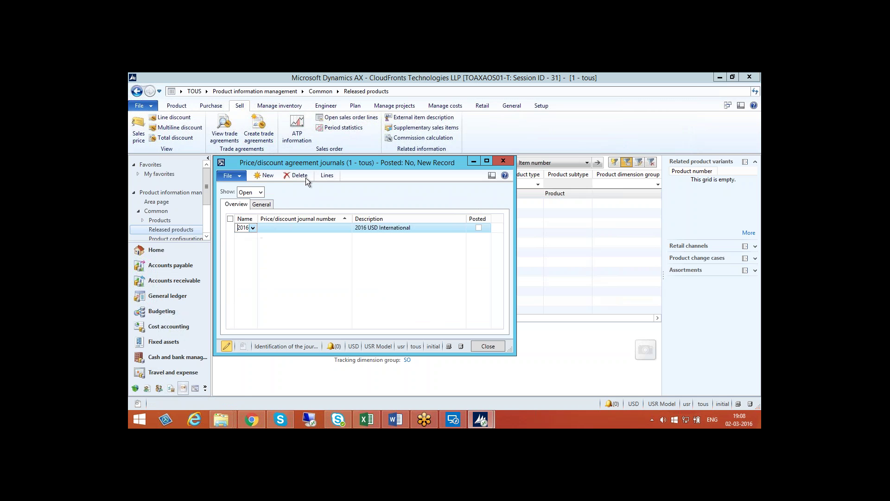
Open the journal lines, set the sales price line's account code to Table, and enter the customer account number as account selection
click(325, 175)
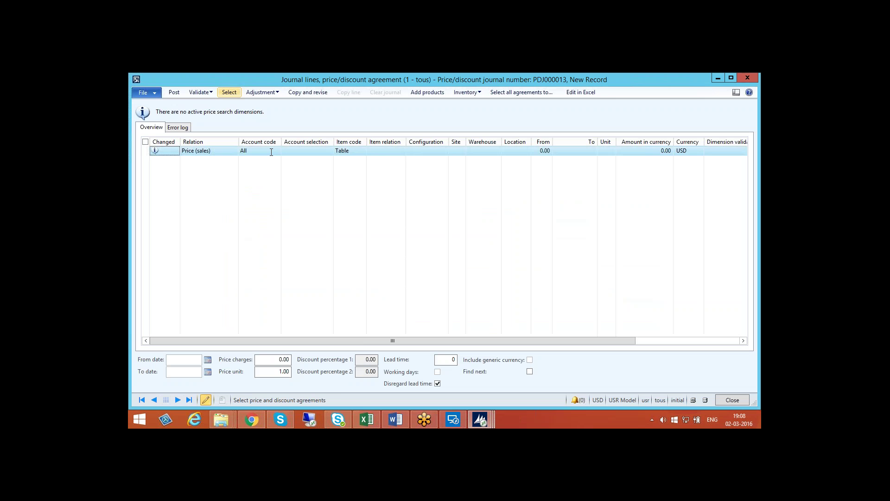
click(276, 153)
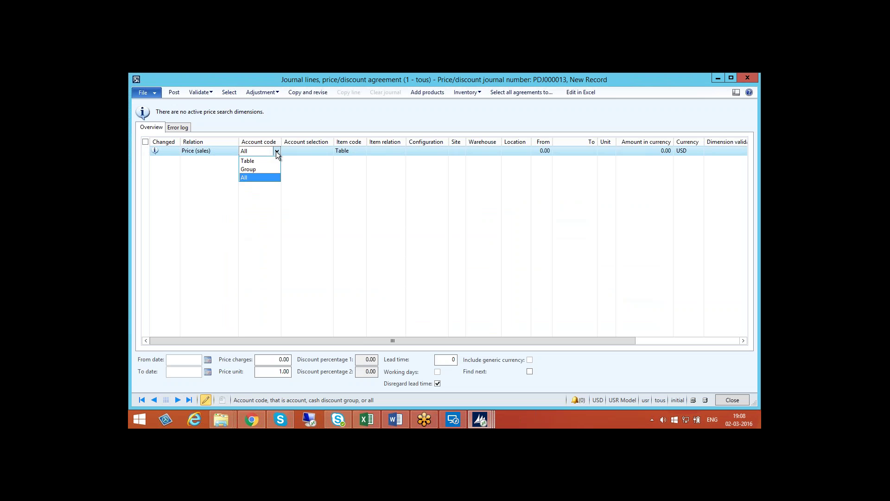
click(255, 160)
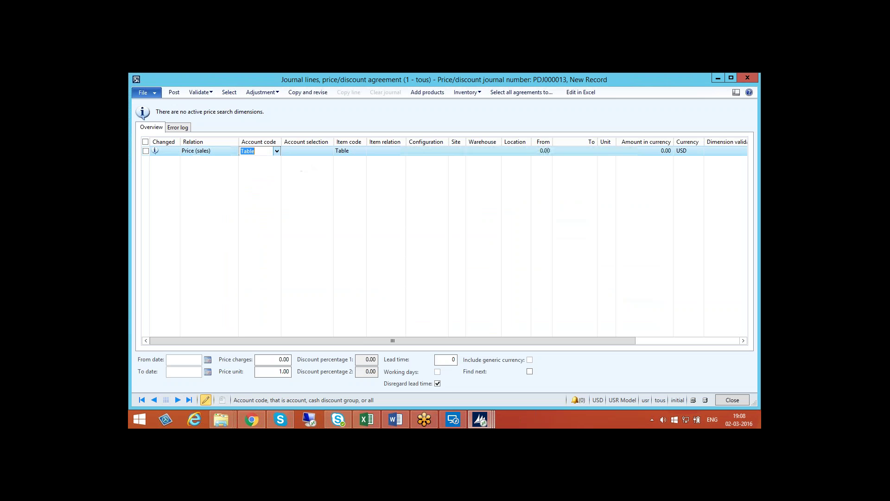
key(Tab)
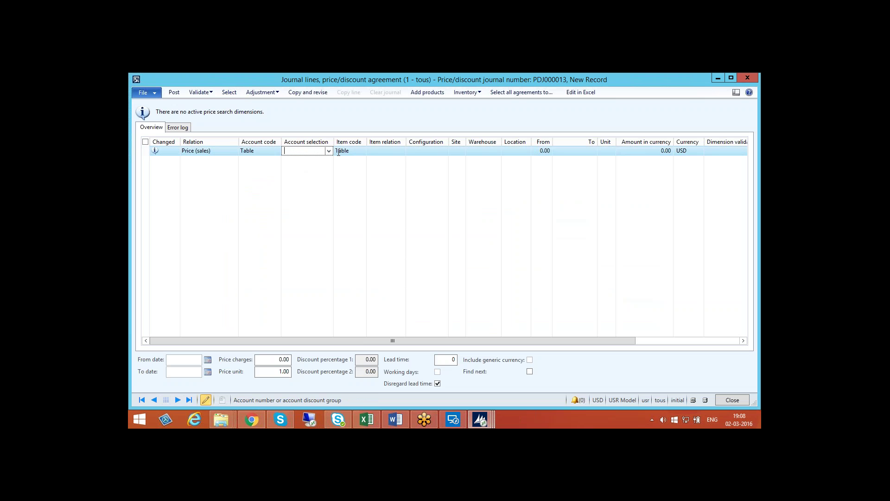
click(329, 150)
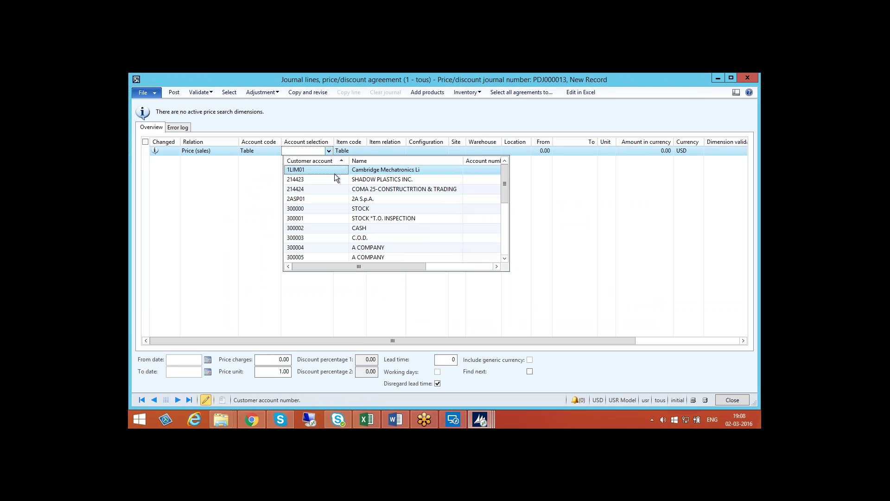
click(308, 151)
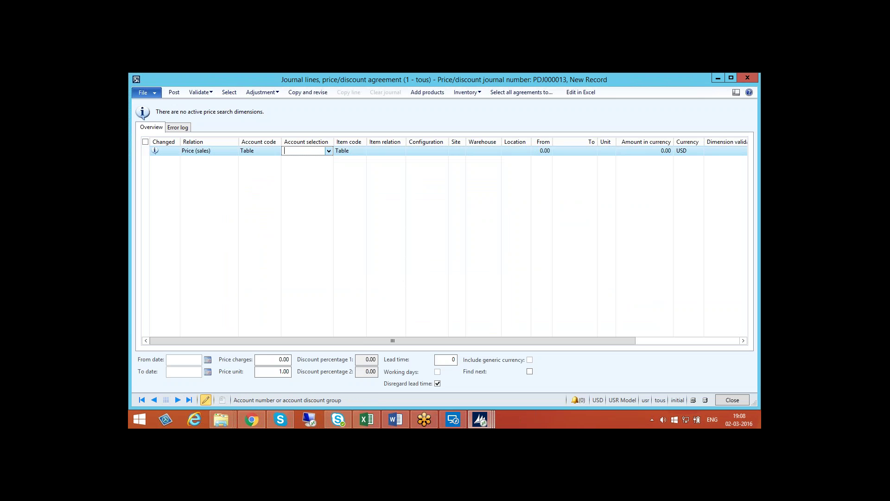
text(403264)
key(Tab)
key(Tab)
click(389, 151)
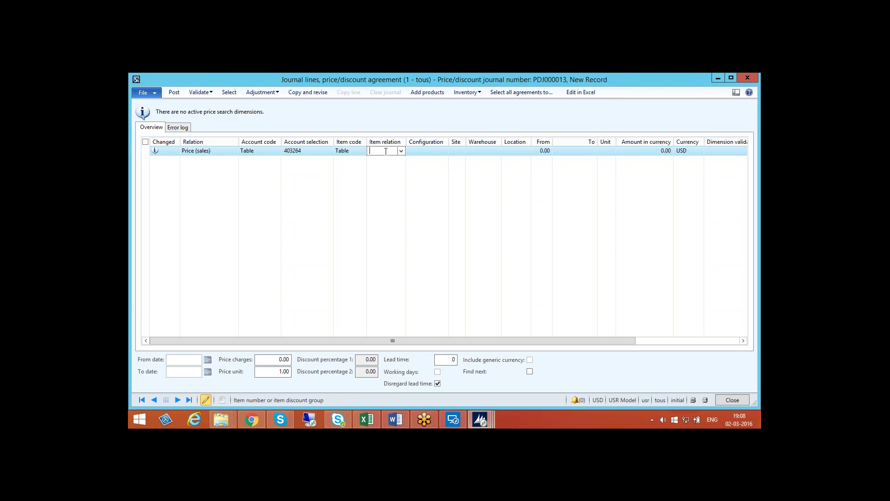
text(9)
text(0002815)
text(-)
text(01)
key(Tab)
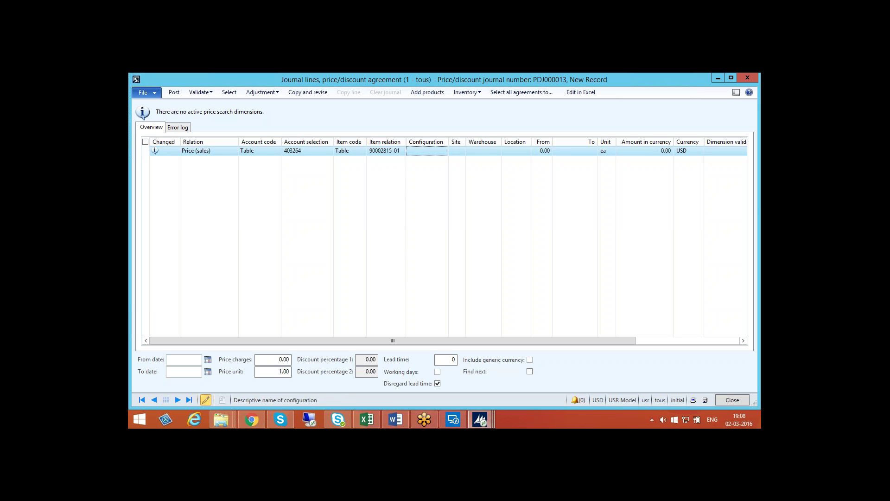
Set the sales price line's site to 1 and its warehouse to S/R, leaving configuration and location blank
key(Tab)
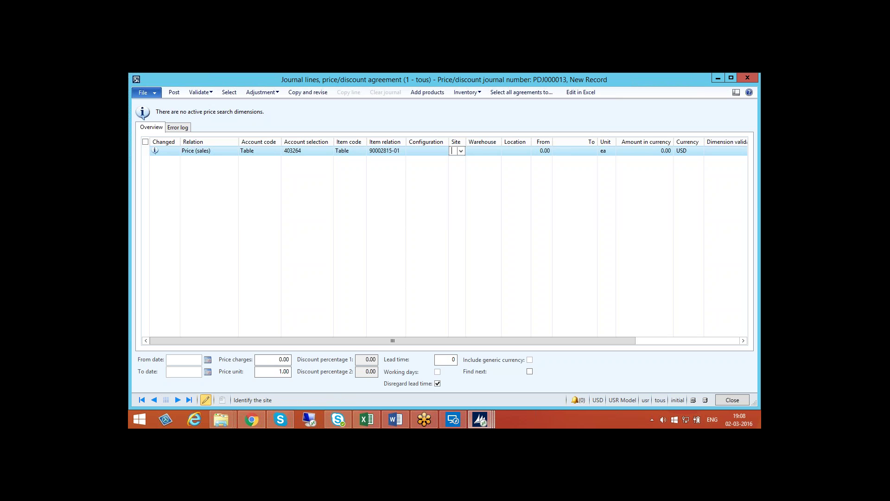
key(Tab)
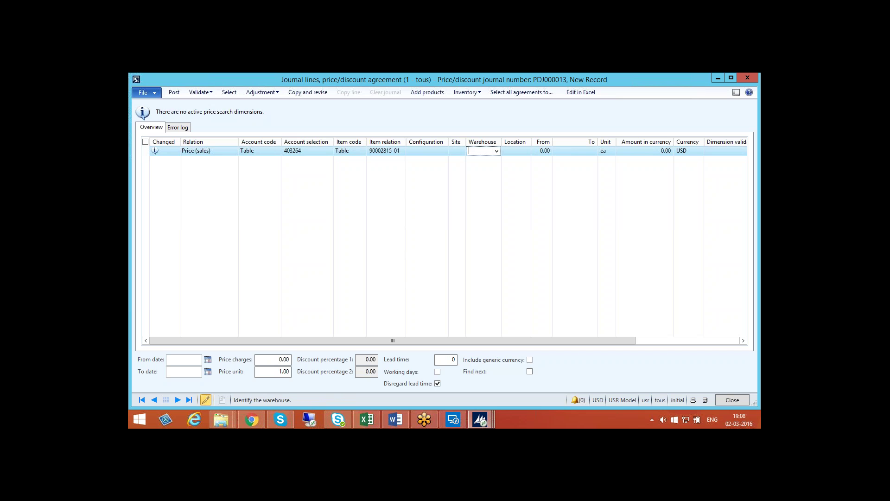
click(456, 151)
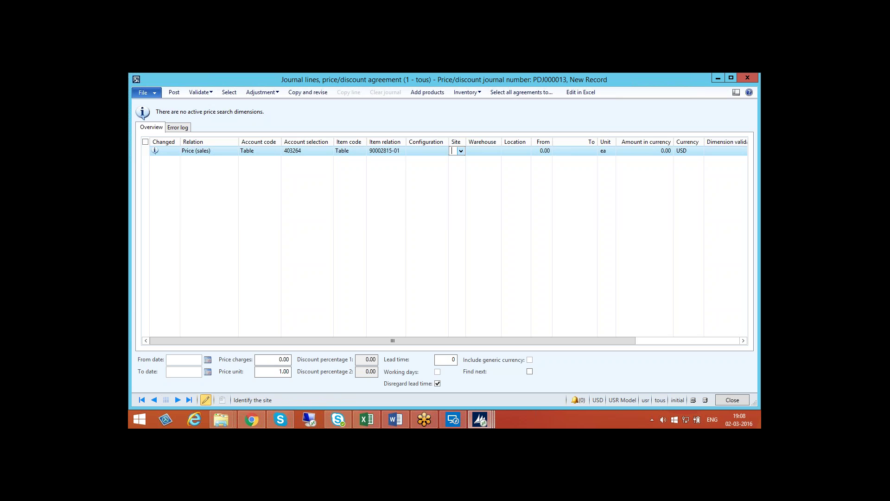
text(1)
key(Tab)
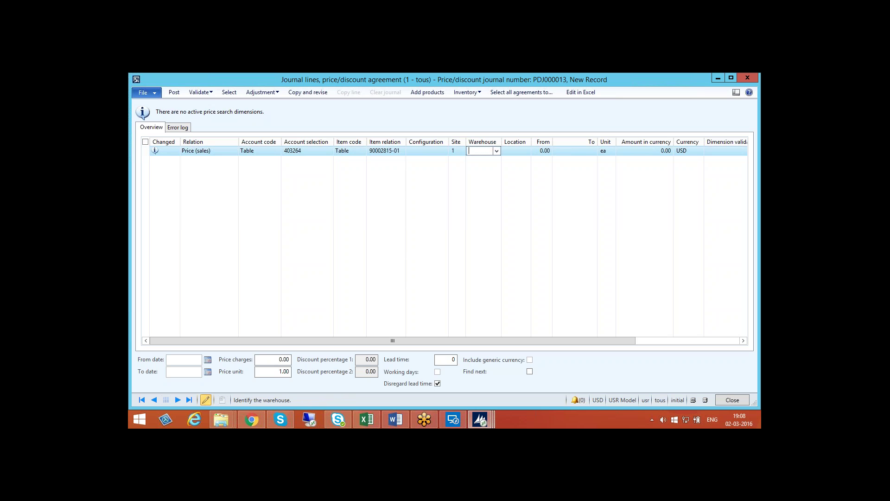
click(496, 151)
key(Escape)
text(S/R)
key(Tab)
key(Tab)
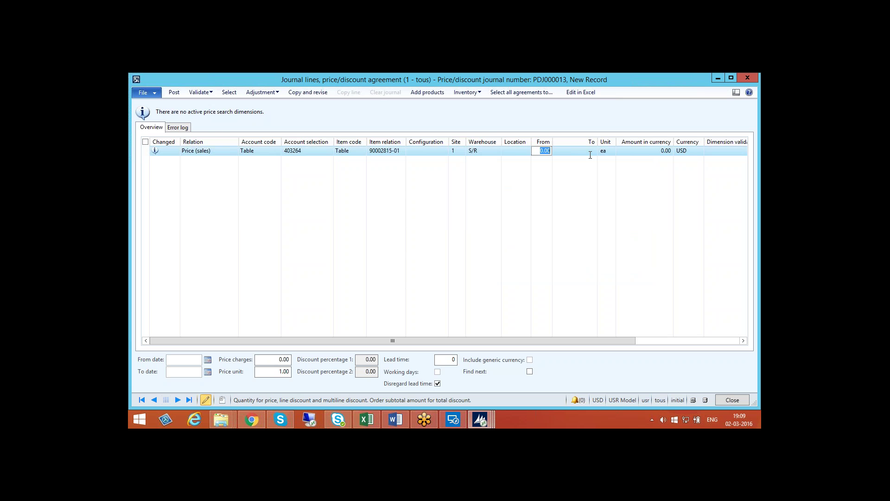
Set the line's quantity range from 50 to 70 and its amount in currency to 300
text(50)
key(Tab)
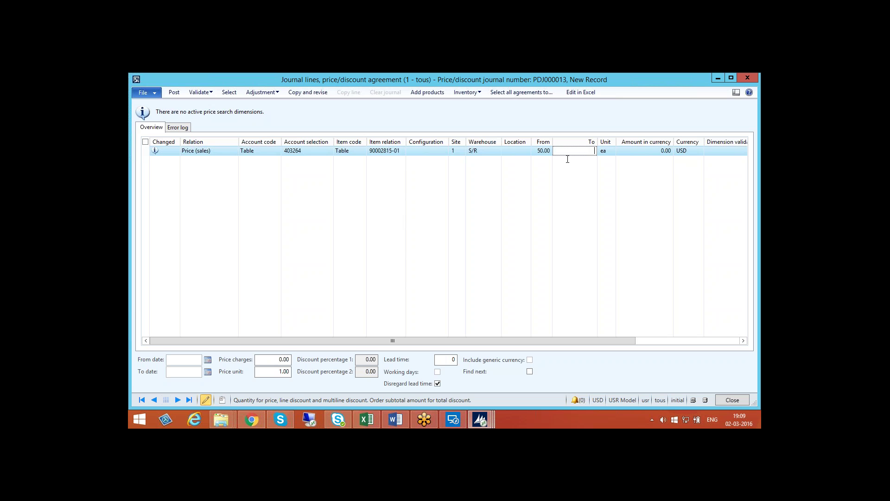
click(536, 148)
click(560, 153)
text(70)
key(Tab)
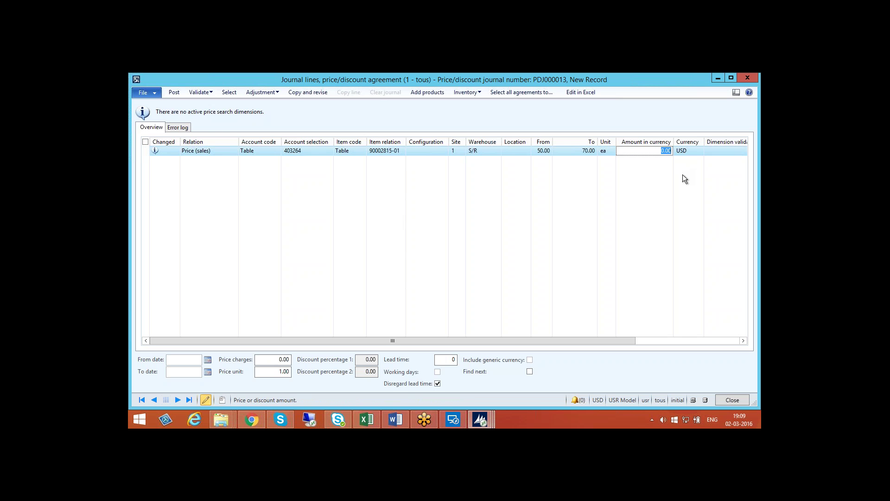
text(300)
key(Tab)
key(Tab)
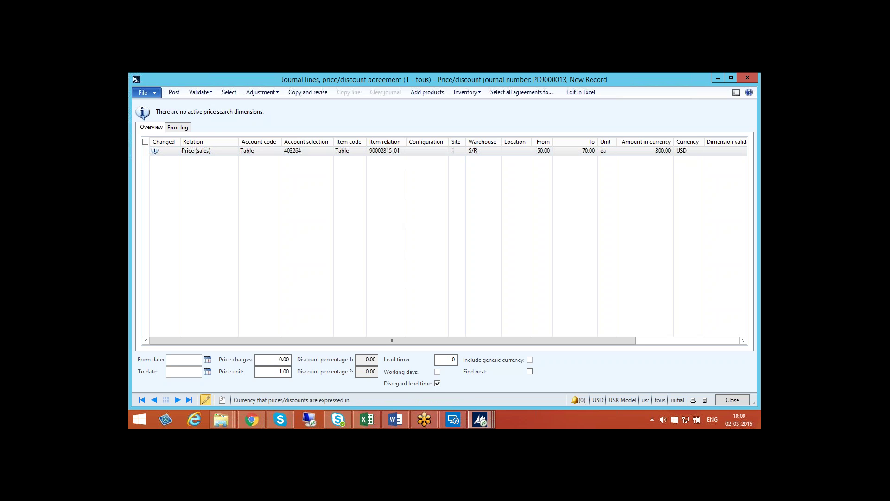
Validate the selected agreement line and post the price/discount journal without batch processing
click(205, 91)
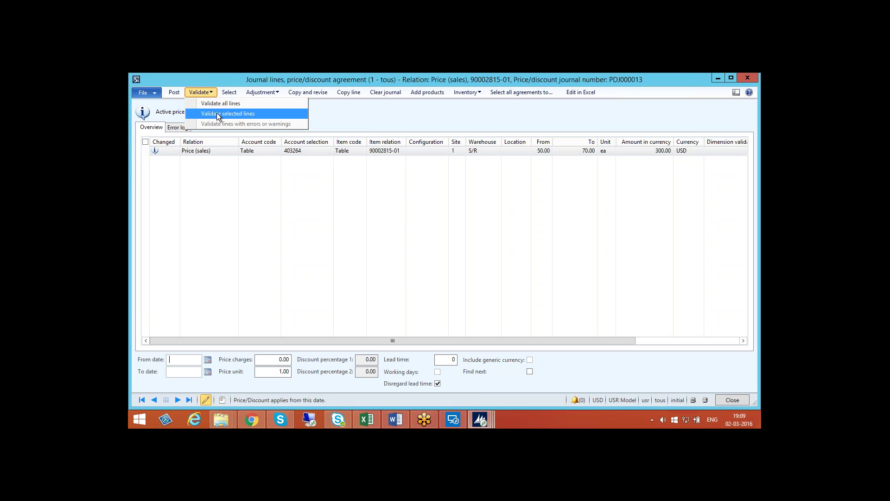
click(216, 114)
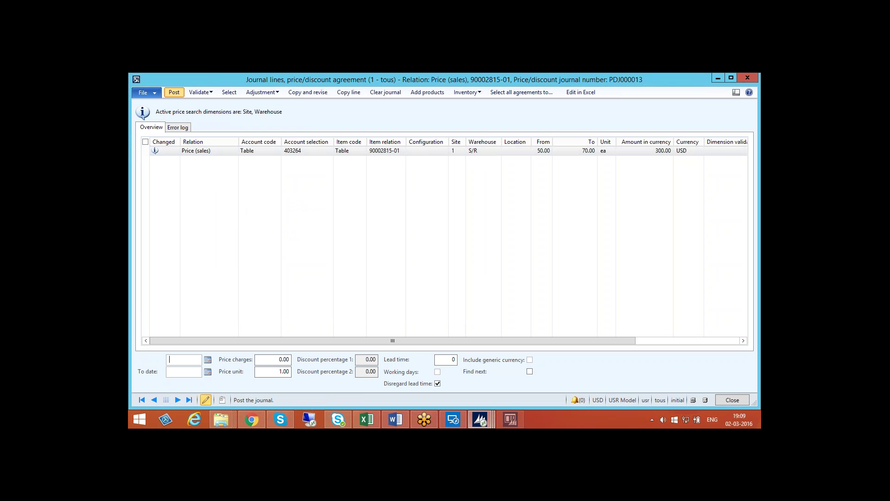
click(176, 95)
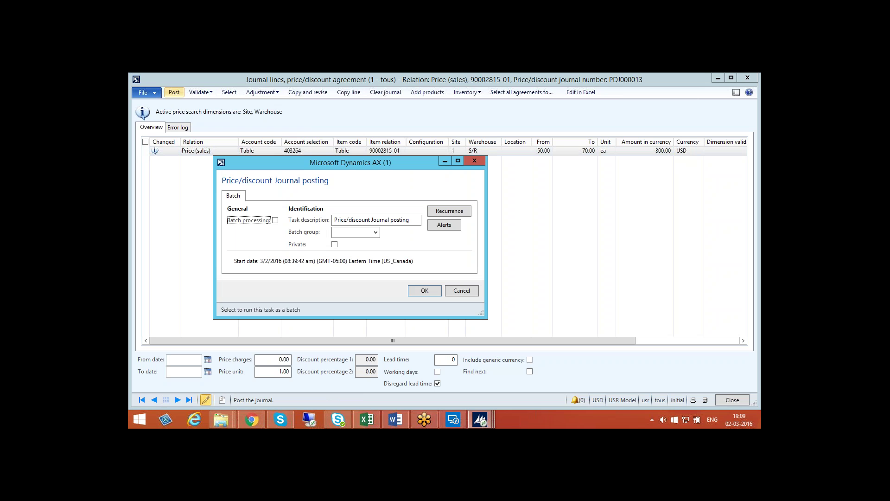
click(422, 290)
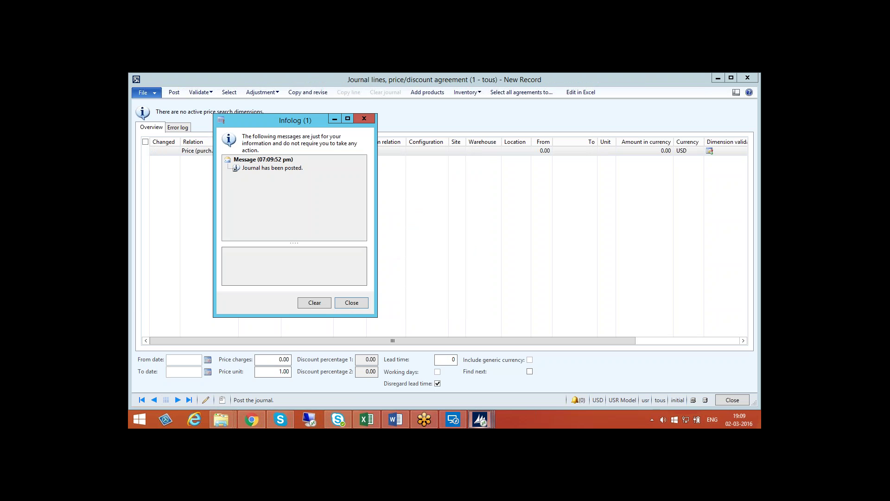
click(351, 303)
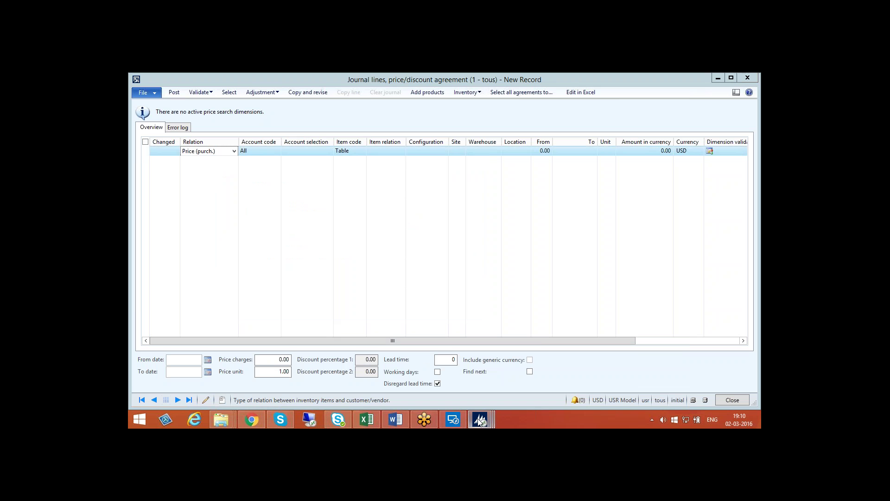
Close the journal lines and price/discount agreement journals forms, and return to the released products list in Dynamics AX
mouse_move(480, 421)
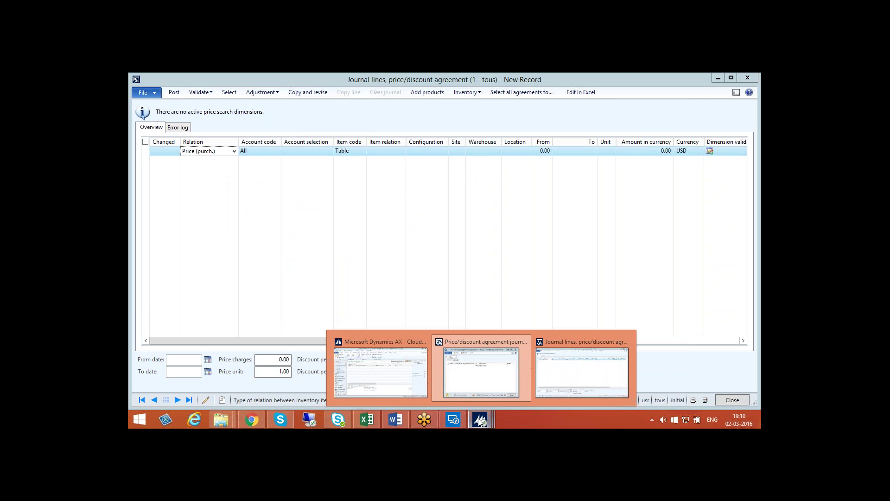
click(483, 367)
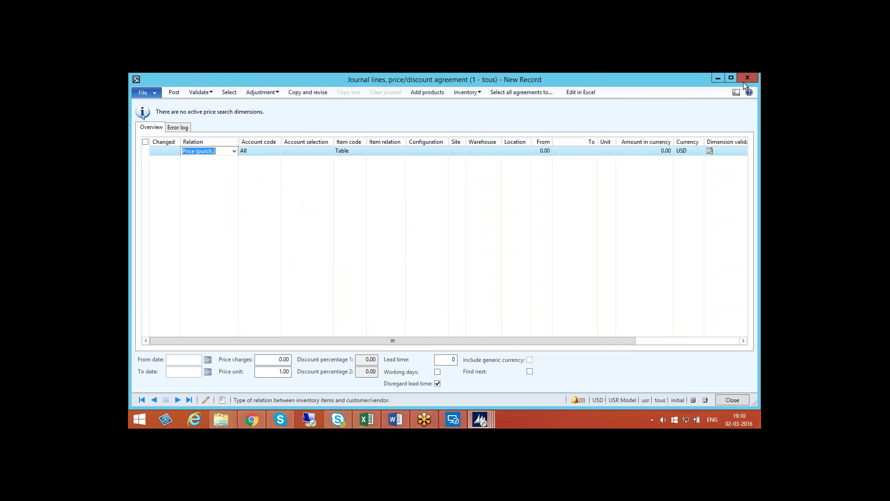
click(744, 82)
click(498, 163)
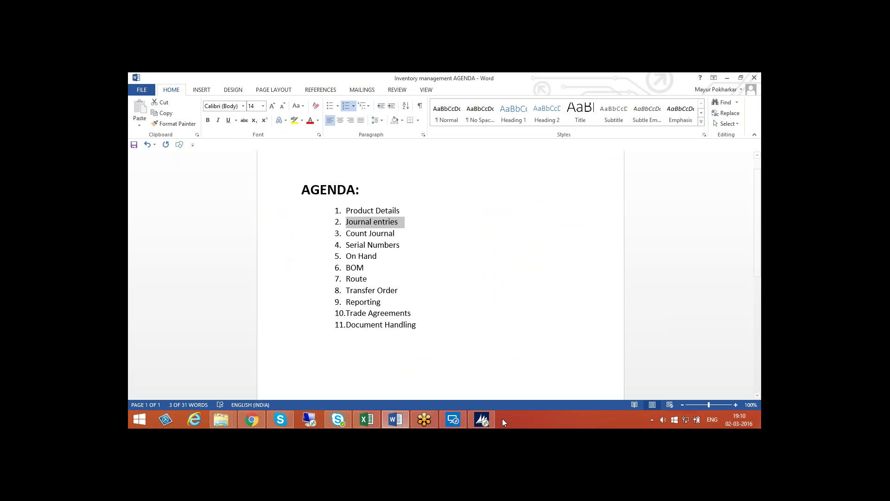
click(483, 420)
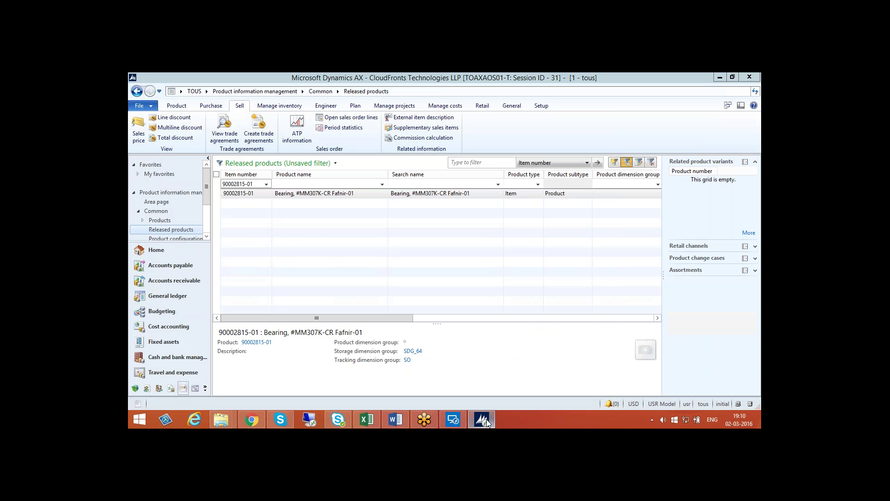
click(224, 142)
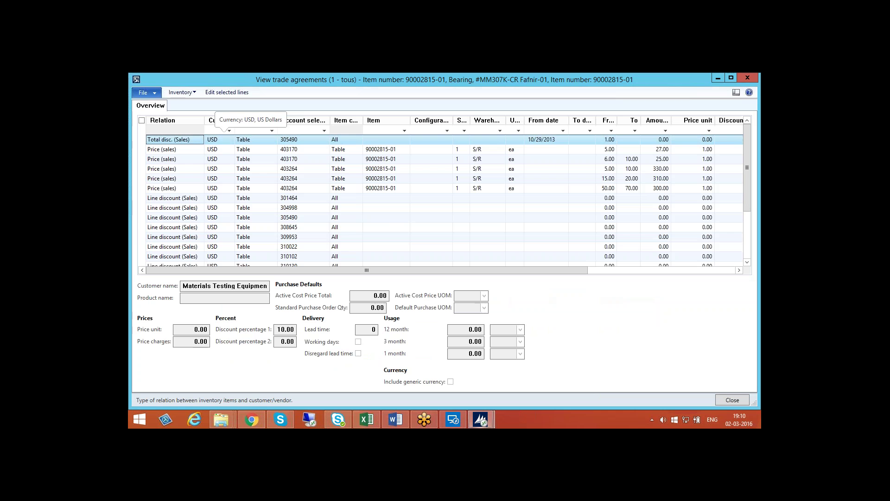
click(384, 150)
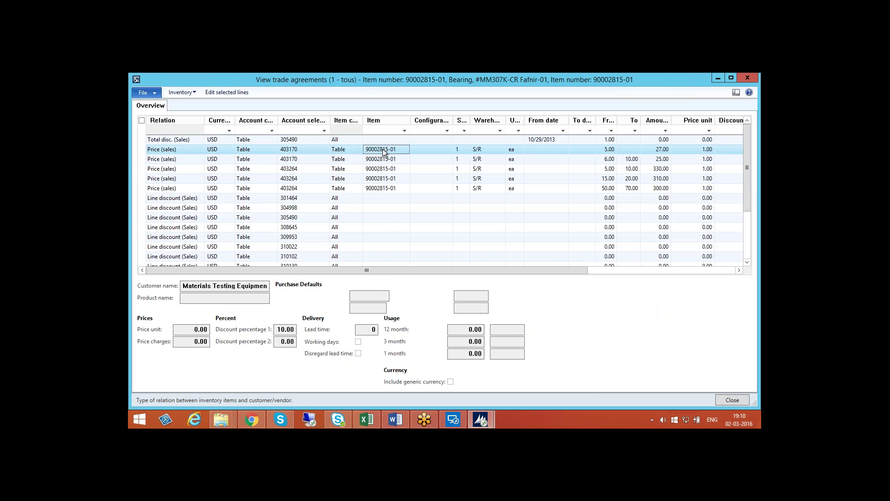
click(303, 150)
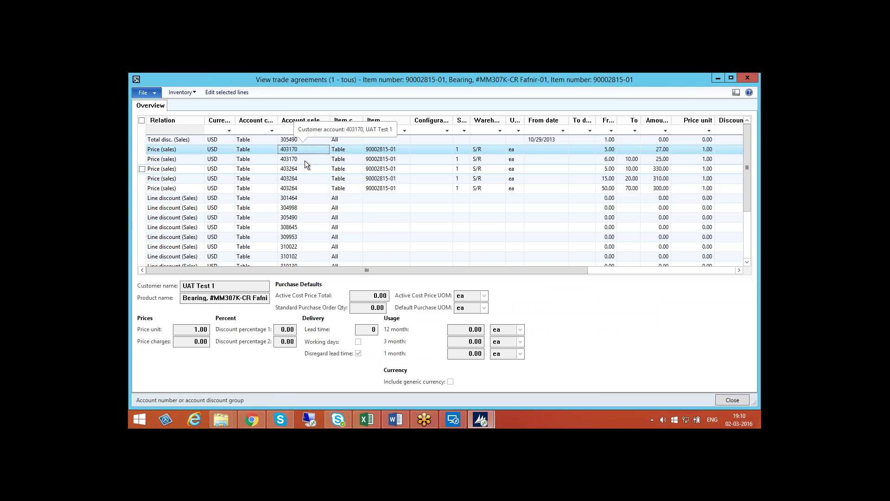
click(305, 163)
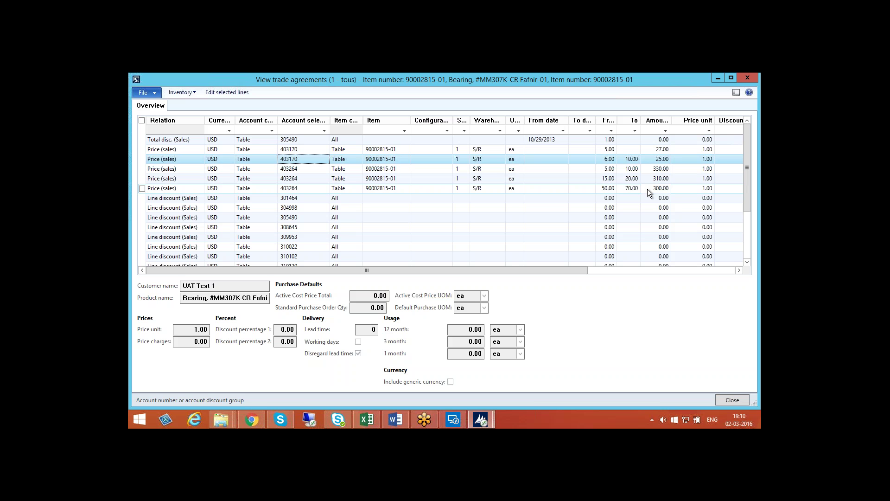
click(732, 400)
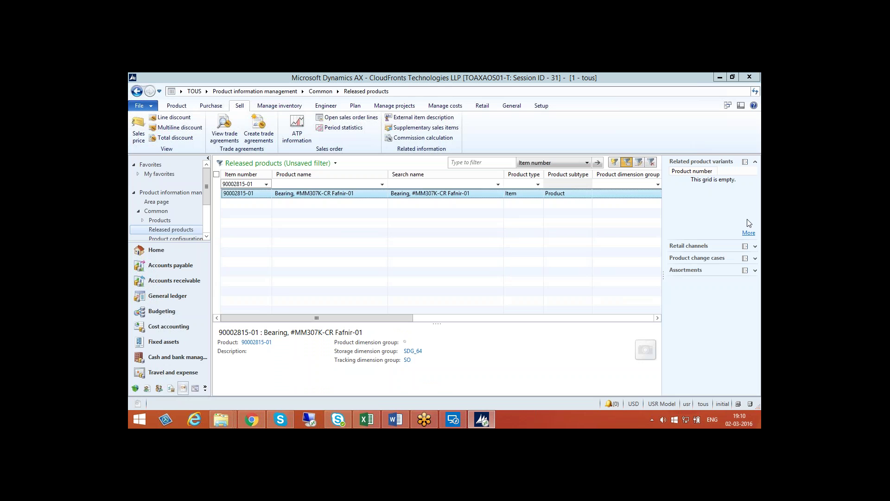
Open the list of all purchase orders in Accounts payable and select the last DVG Pvt Ltd order
click(678, 199)
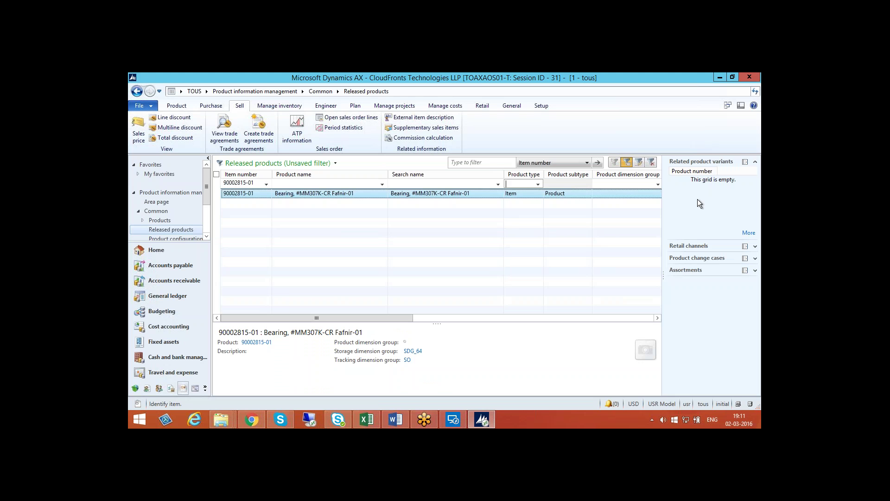
click(207, 91)
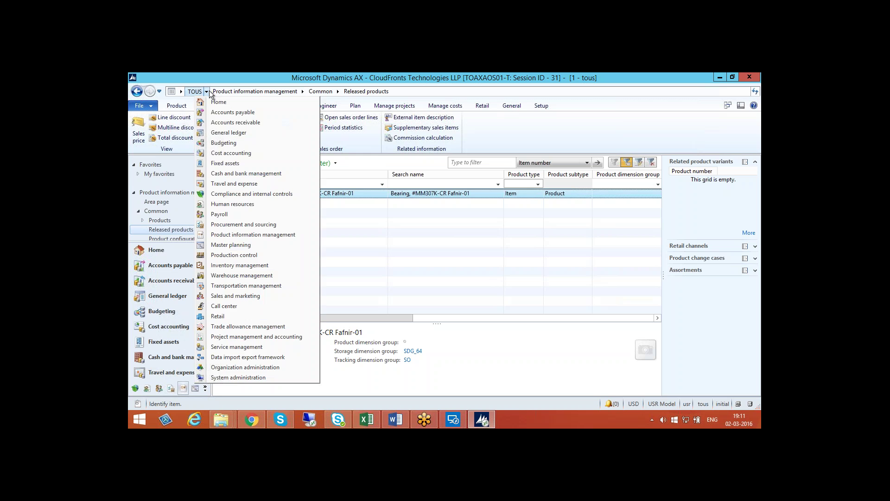
key(Escape)
double_click(246, 111)
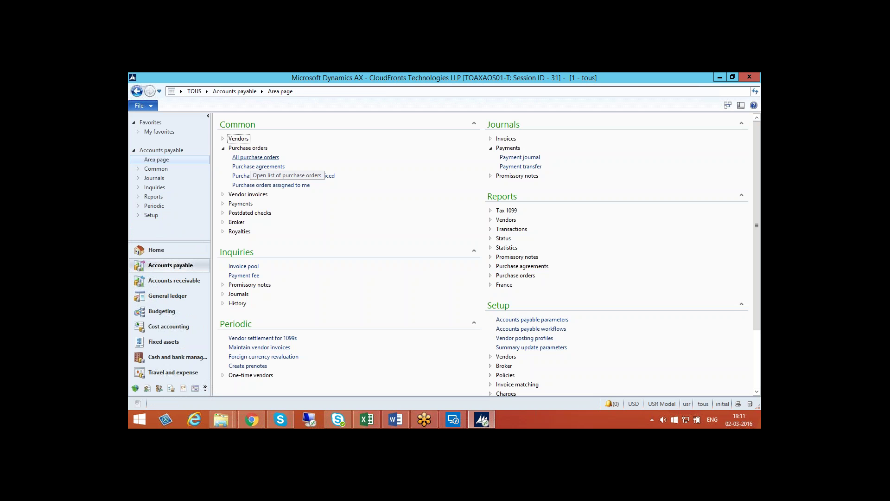
click(255, 157)
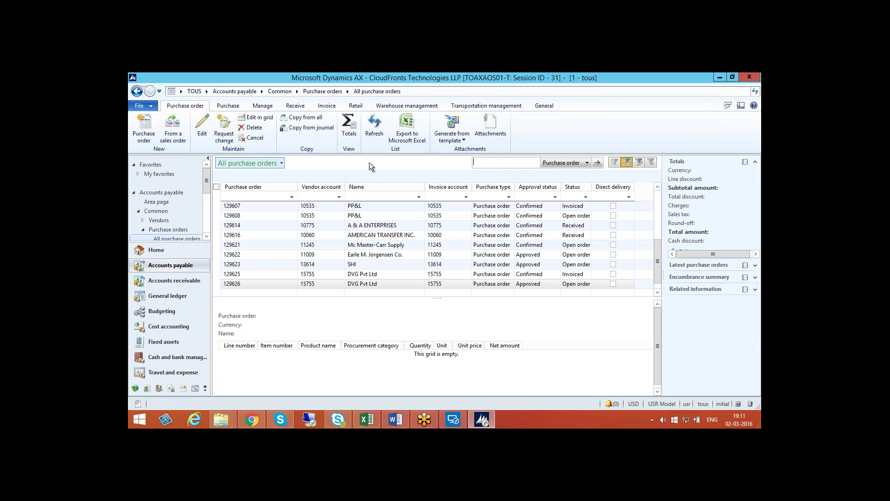
click(374, 277)
click(372, 284)
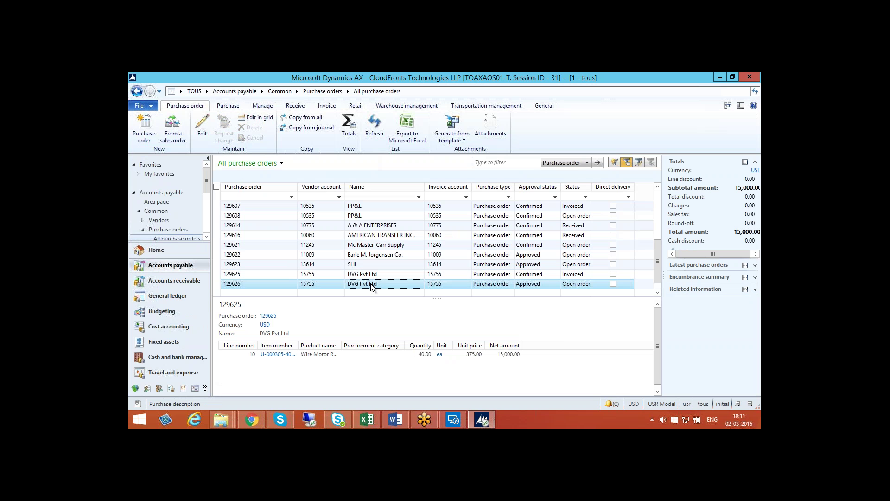
View the journal form for maintaining trade agreements from the selected DVG Pvt Ltd purchase order, and close it without an entry
click(552, 105)
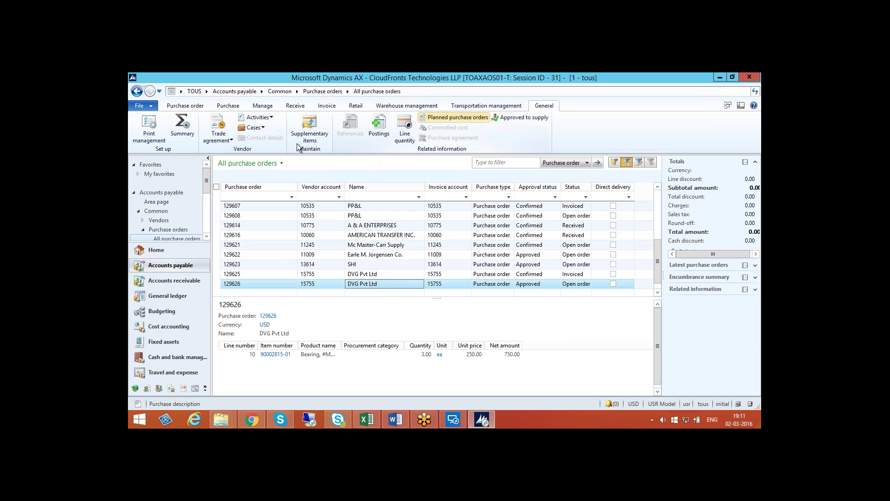
click(227, 140)
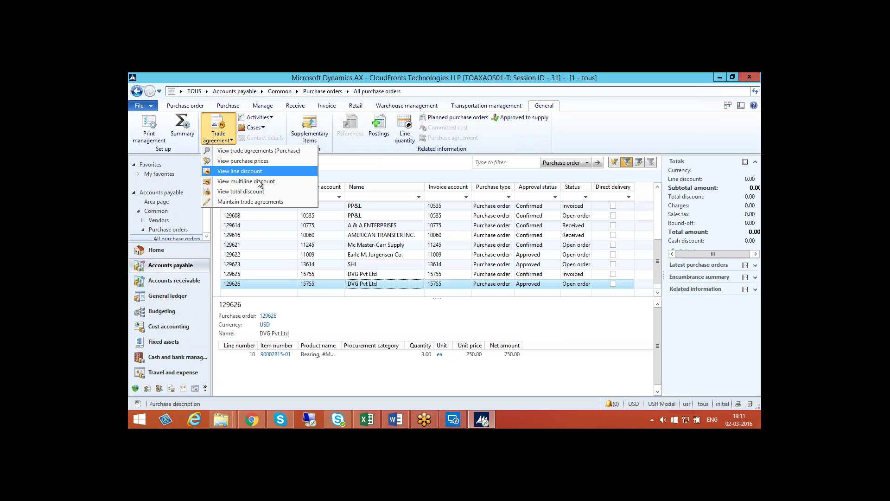
click(252, 202)
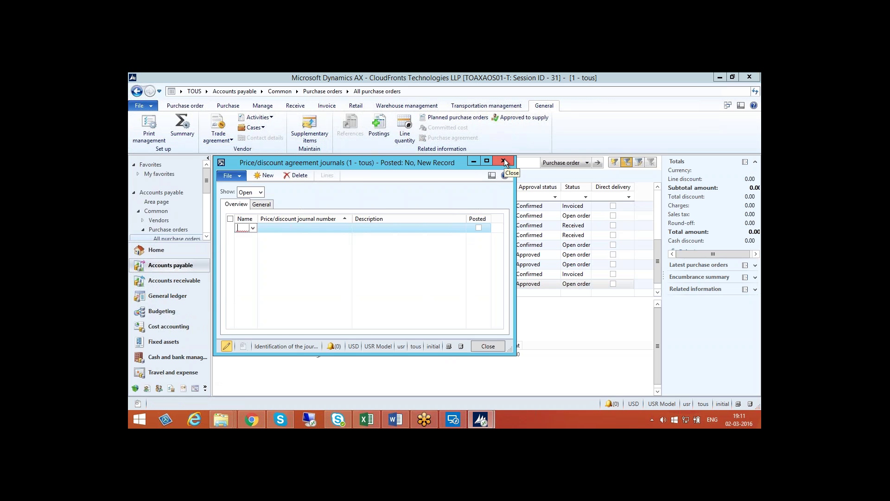
click(505, 160)
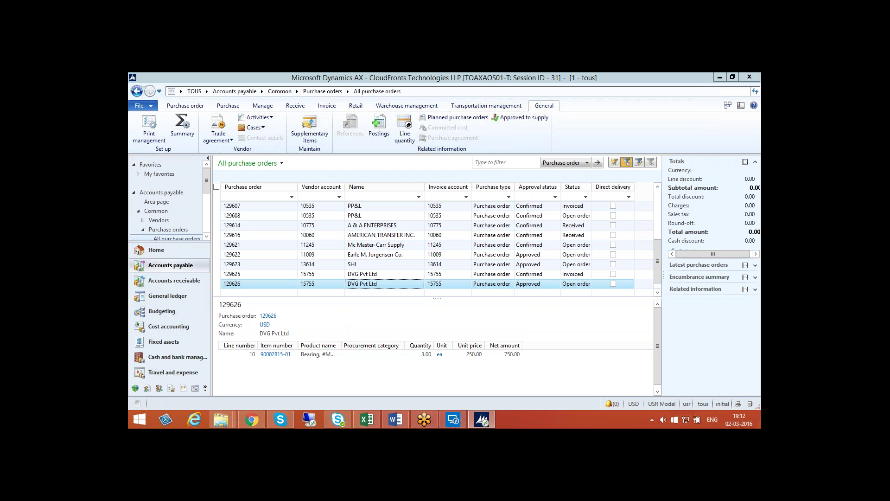
Switch to the agenda document in Word, highlight the Serial Numbers topic, and return to Dynamics AX
click(403, 423)
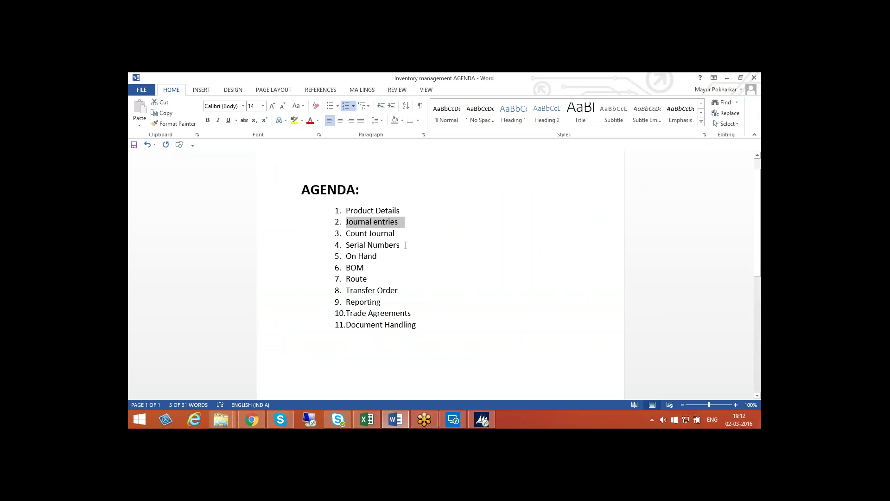
drag(407, 244, 346, 245)
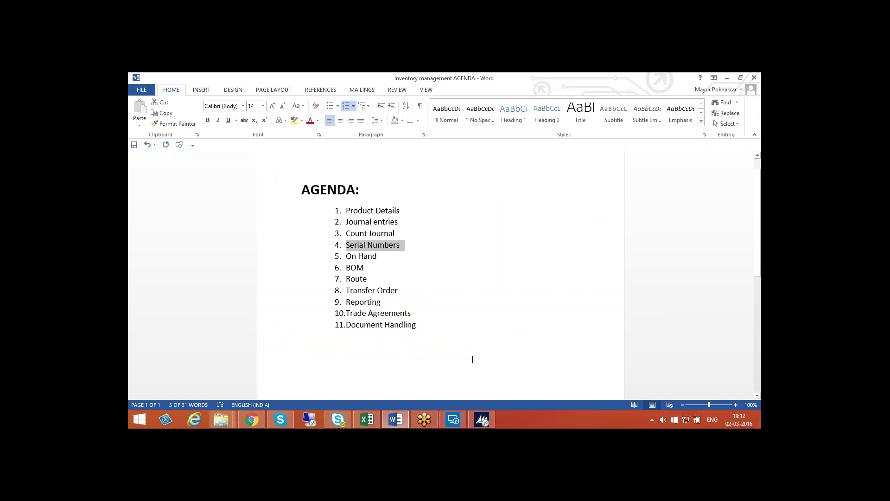
mouse_move(470, 422)
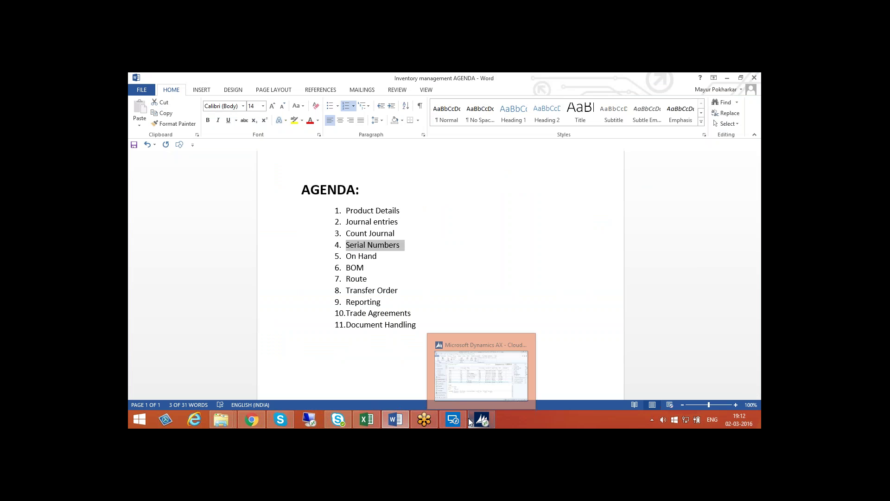
click(471, 416)
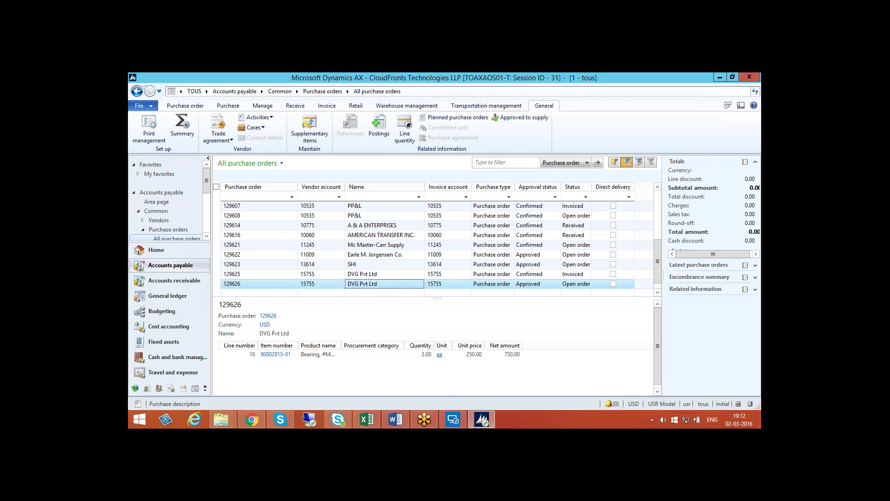
click(238, 284)
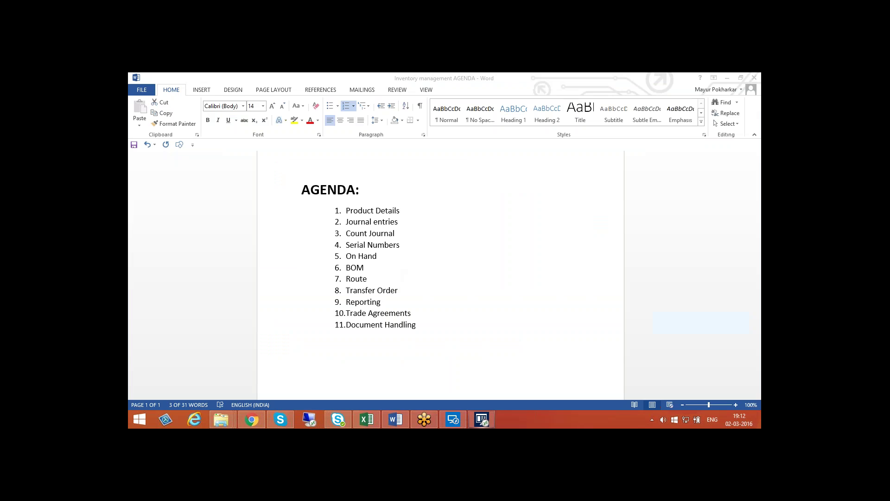
mouse_move(480, 420)
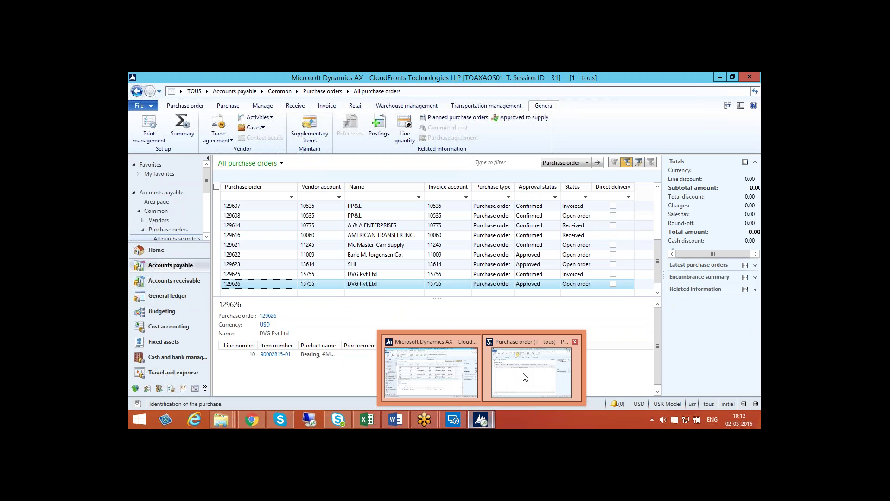
click(524, 376)
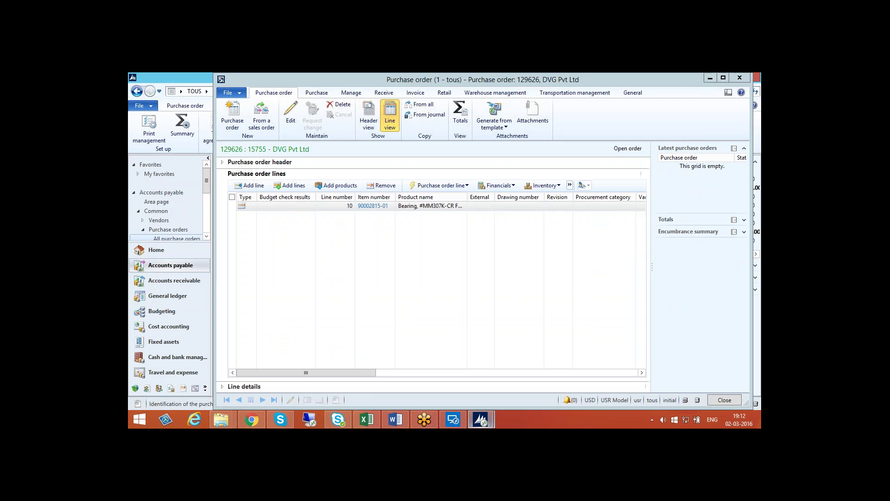
click(481, 206)
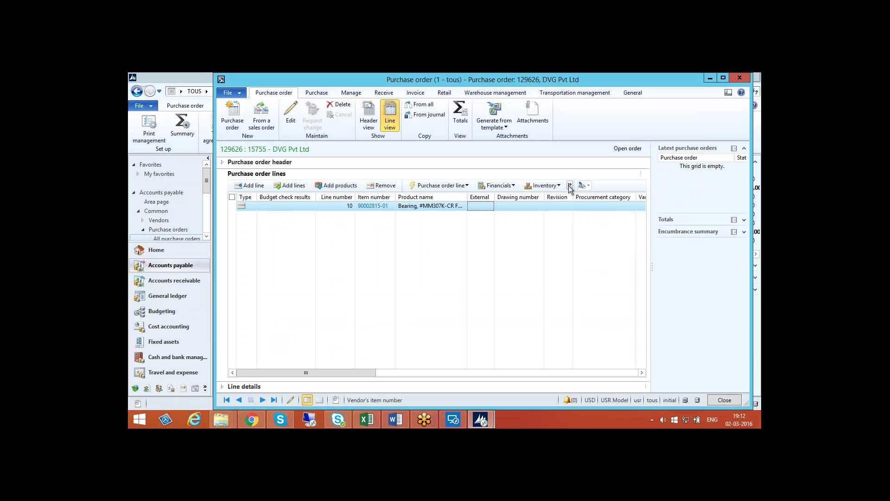
click(570, 186)
mouse_move(598, 209)
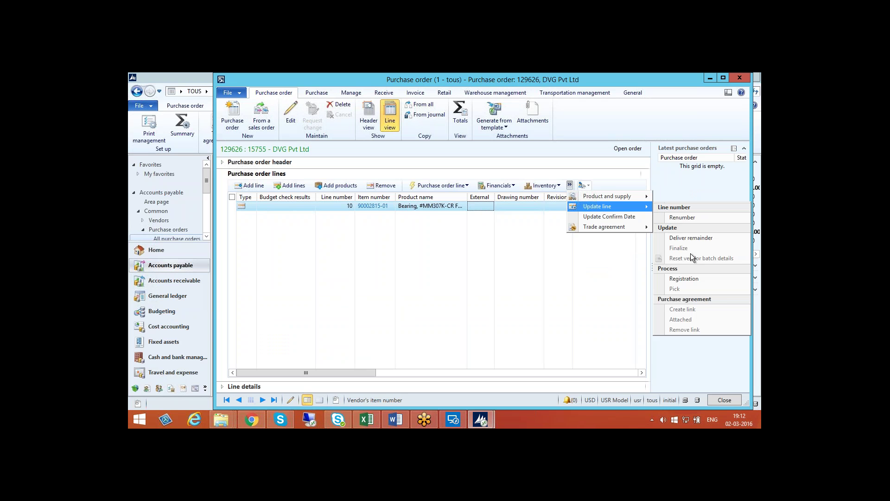
click(690, 283)
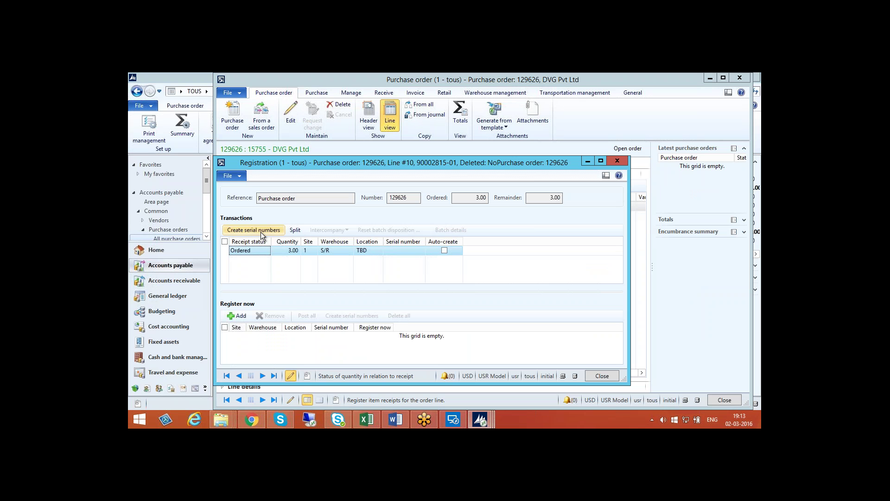
Create serial numbers for the ordered transaction, starting at 1 and ending at 3, with the format 256###
click(261, 232)
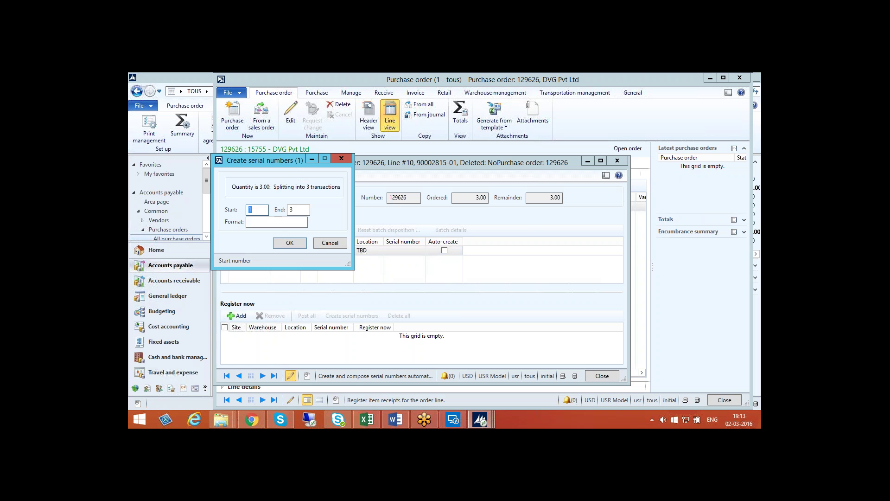
click(277, 221)
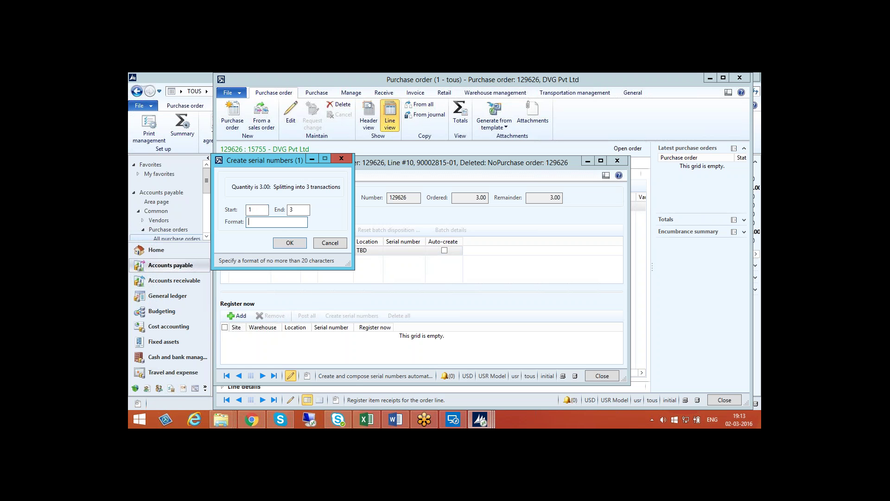
text(256###)
click(284, 244)
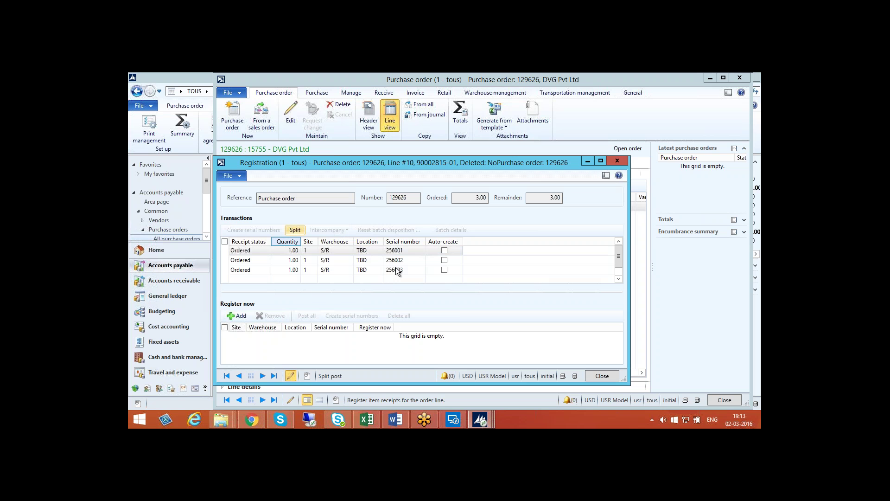
Check the serial numbers on the split transactions, and close the registration and purchase order forms
click(405, 258)
click(408, 269)
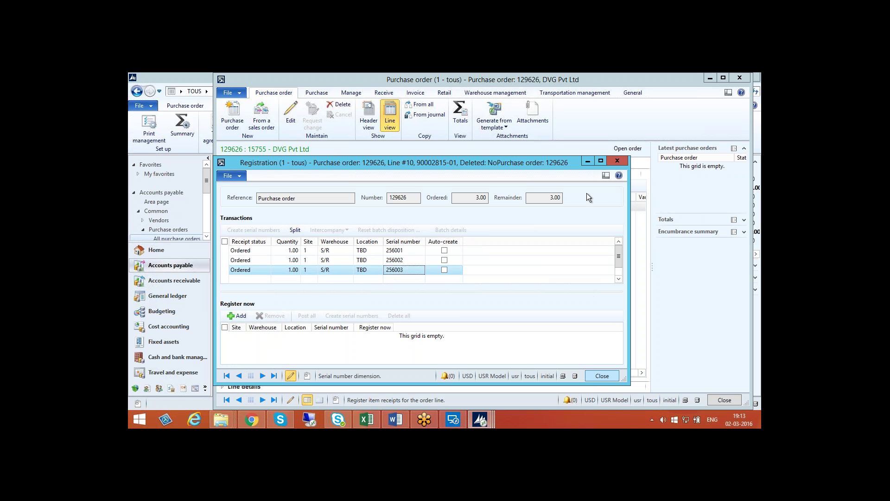
click(617, 161)
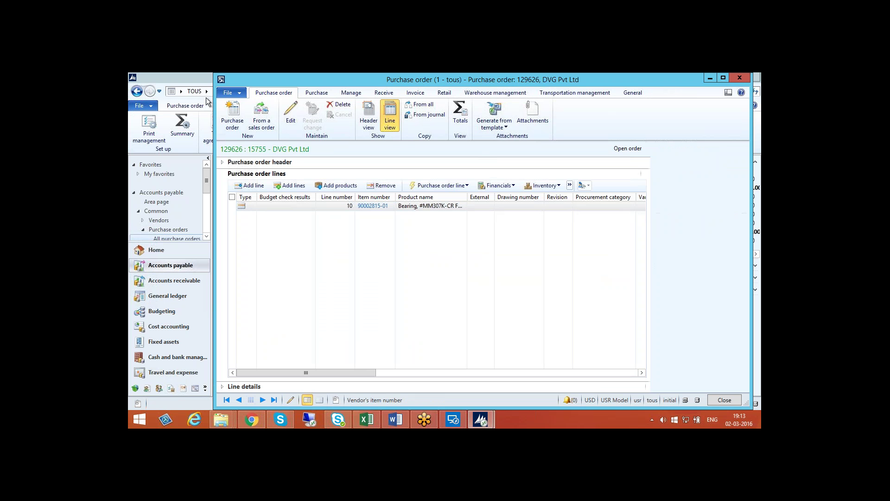
key(Escape)
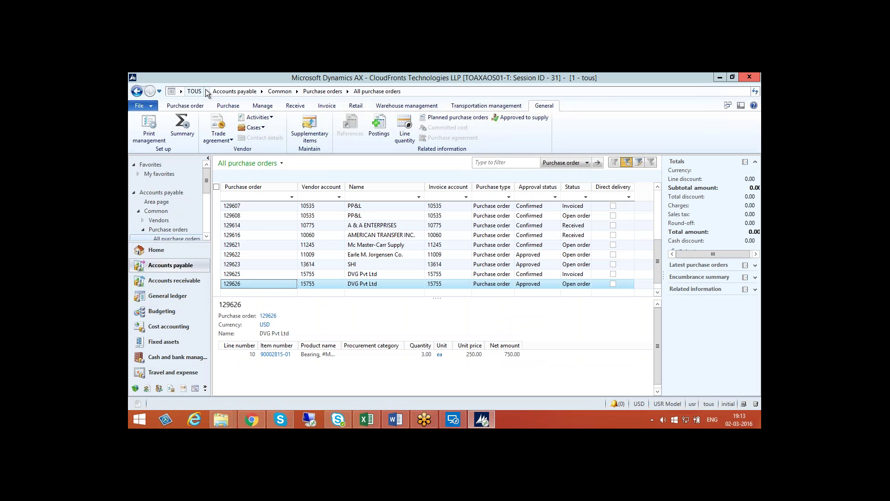
Switch to the agenda document in Word, highlight the On Hand topic, and return to Dynamics AX
click(206, 91)
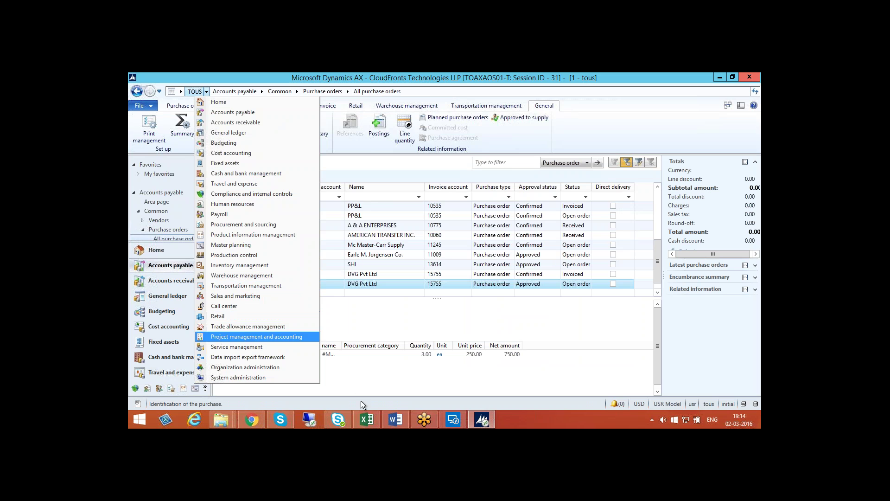
click(402, 420)
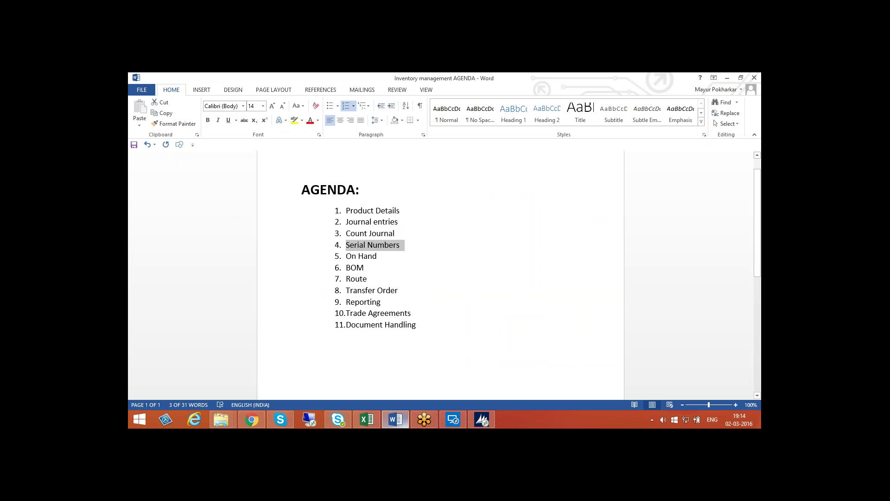
drag(378, 256, 344, 259)
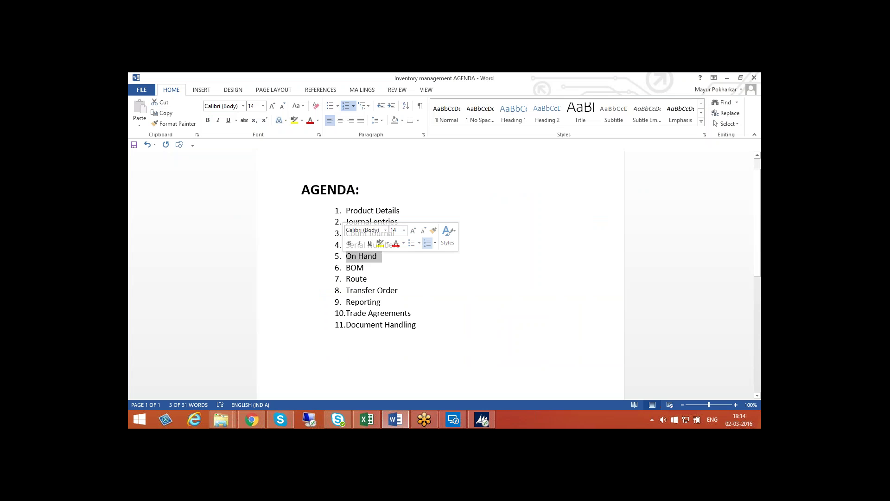
click(486, 418)
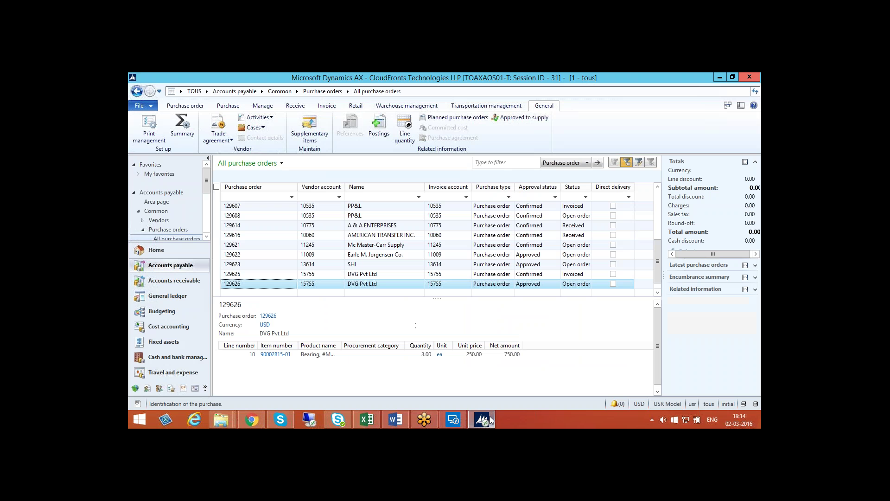
Open the On-hand inquiry in Inventory management and examine its quantity and item group columns
click(207, 92)
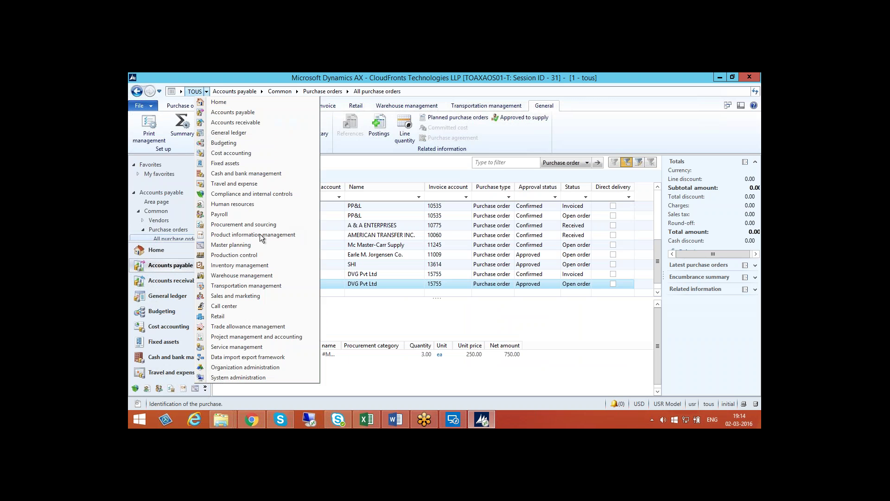
click(266, 265)
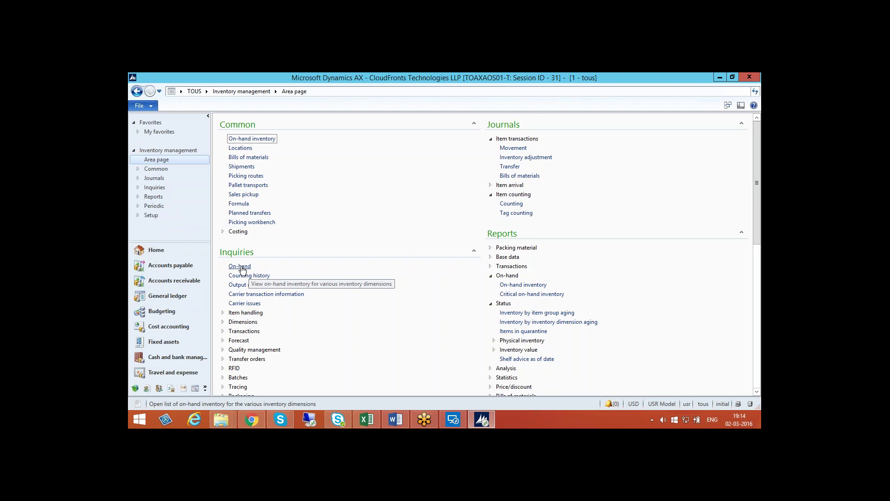
click(240, 267)
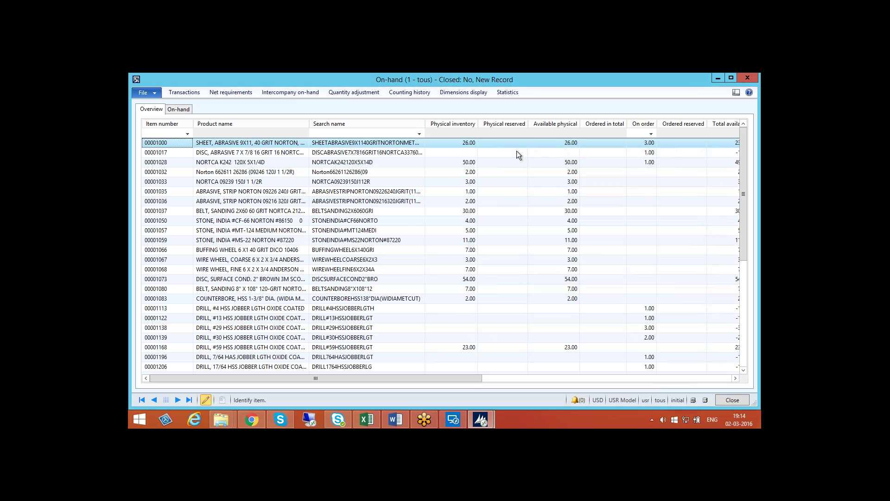
click(737, 378)
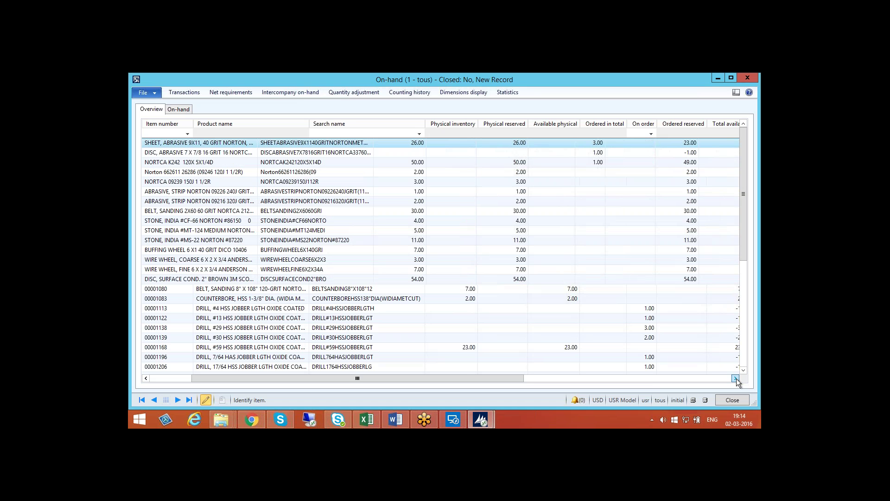
click(737, 378)
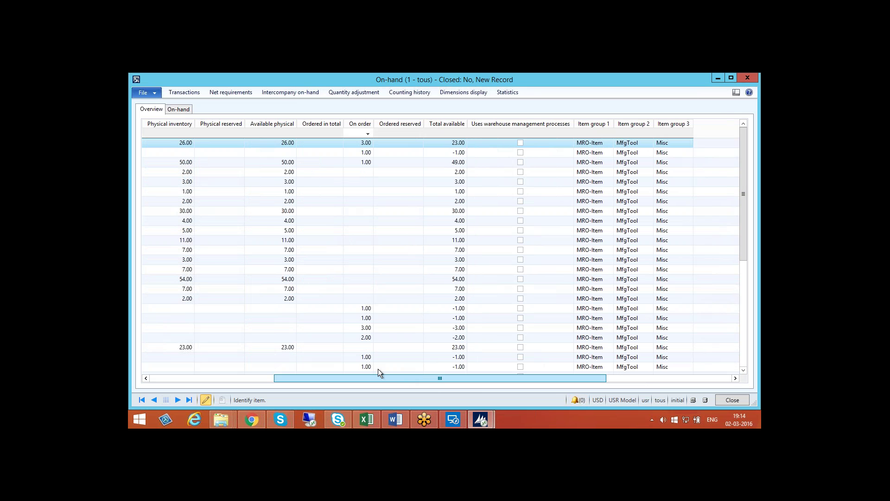
drag(378, 369, 356, 368)
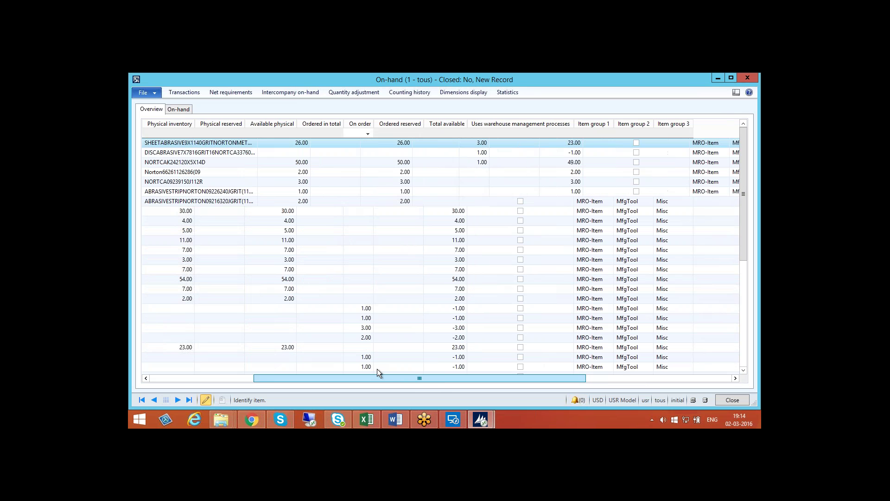
View the on-hand details of item 00001000 and examine the available physical, reservation, total available and financial cost fields
click(170, 110)
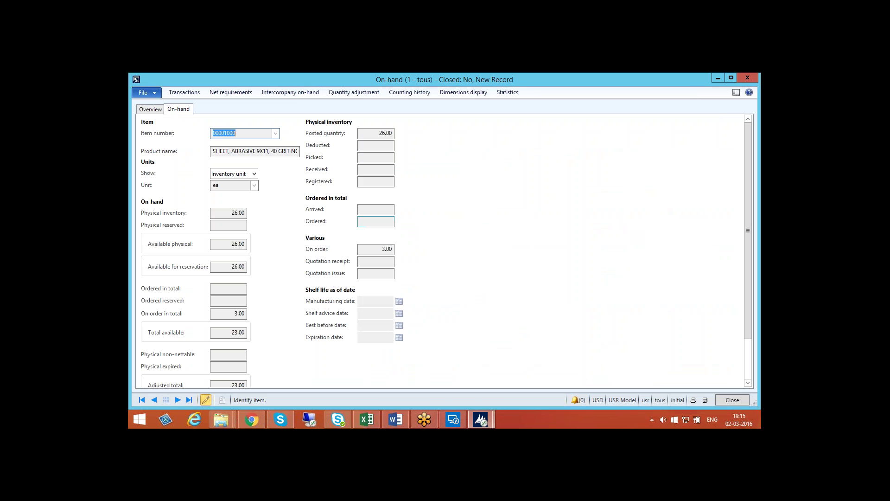
scroll(174, 111, down, 2)
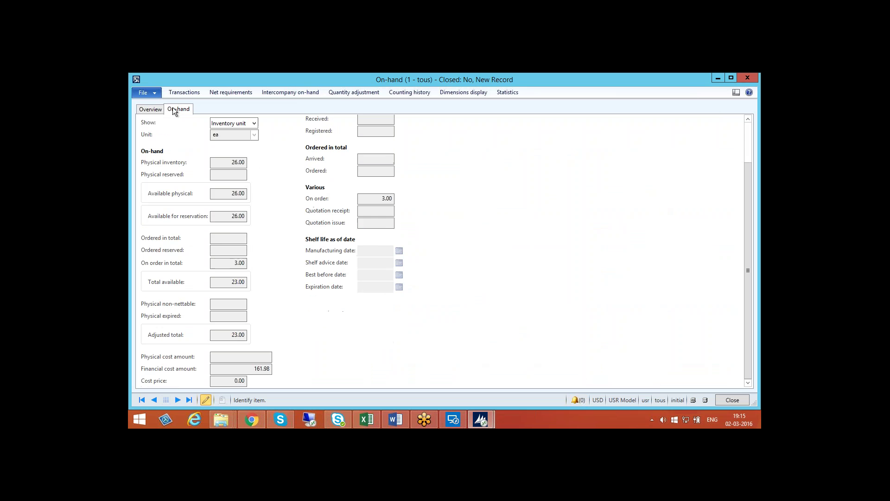
click(236, 193)
click(241, 216)
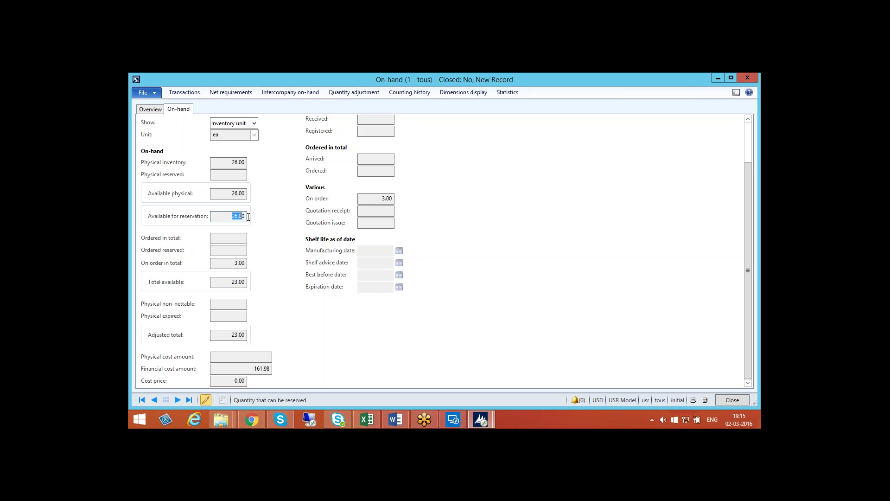
click(239, 281)
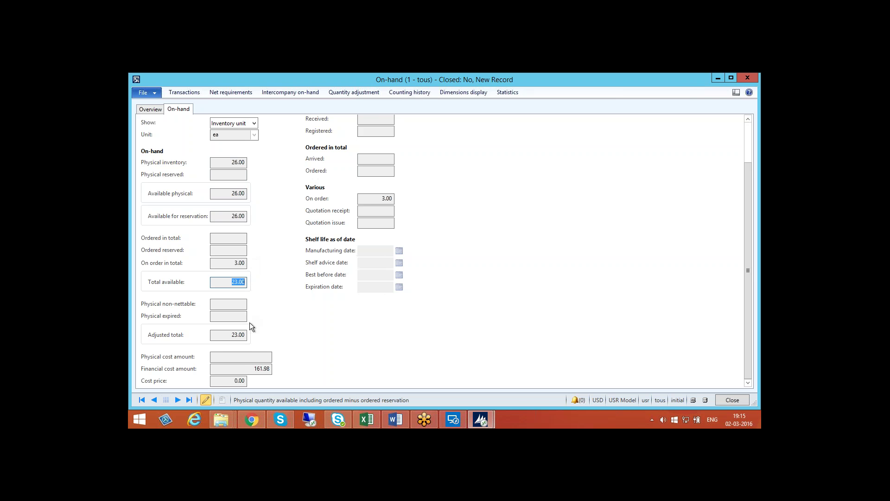
click(238, 370)
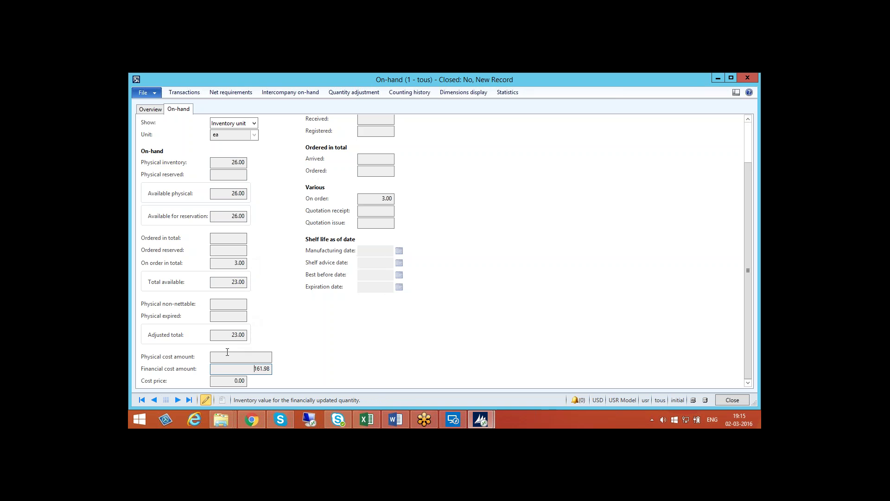
Close the on-hand details and open the released products list in Product information management
click(269, 357)
key(Escape)
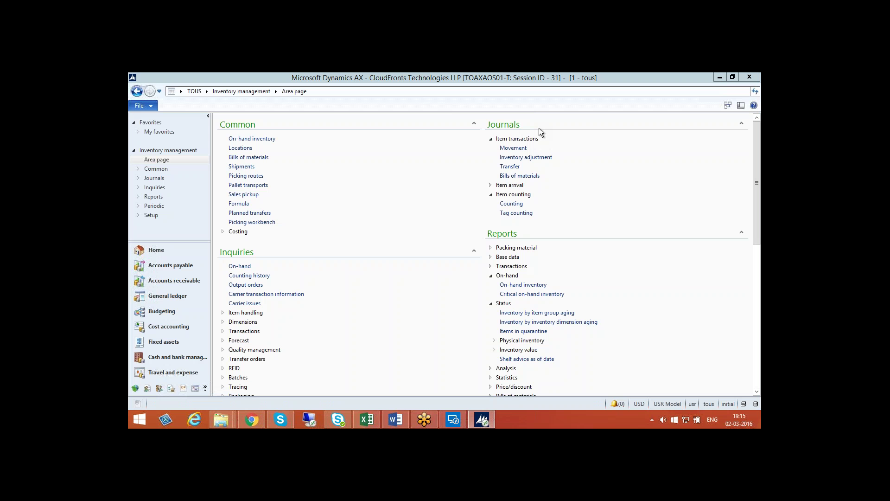
click(207, 92)
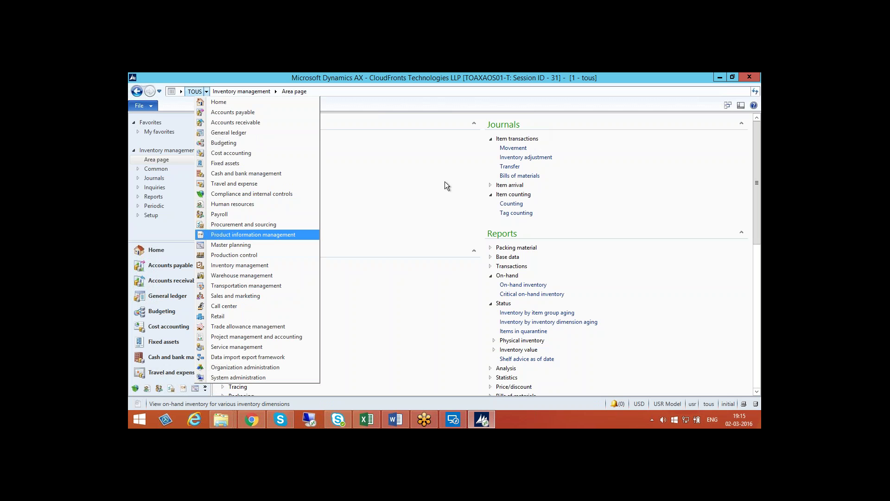
key(Return)
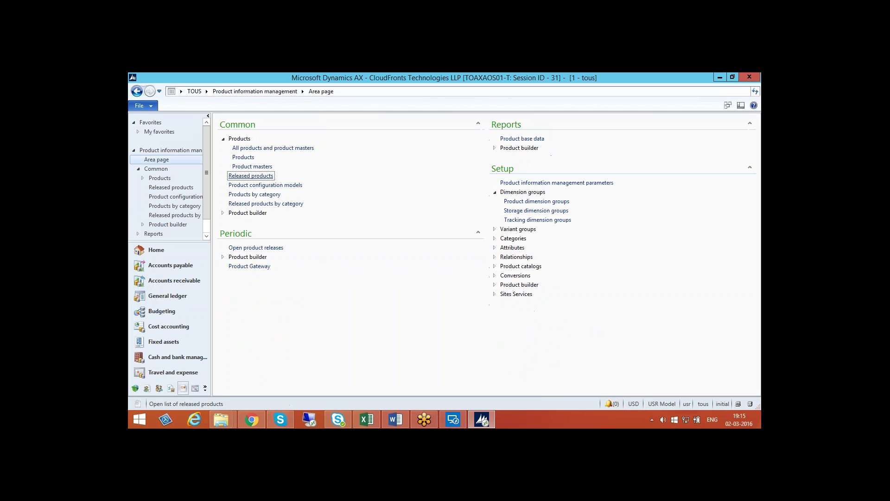
key(Return)
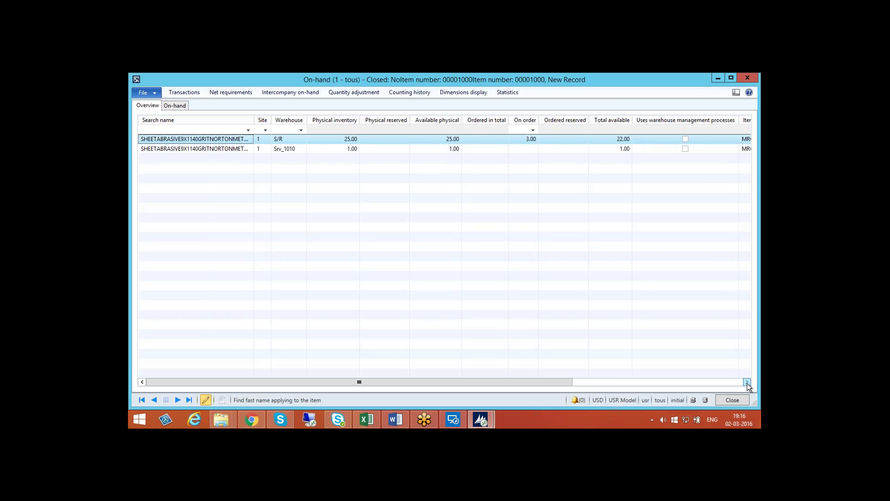
Examine the on-hand quantities of item 00001000 per site and warehouse from the released product, and close the form
click(747, 383)
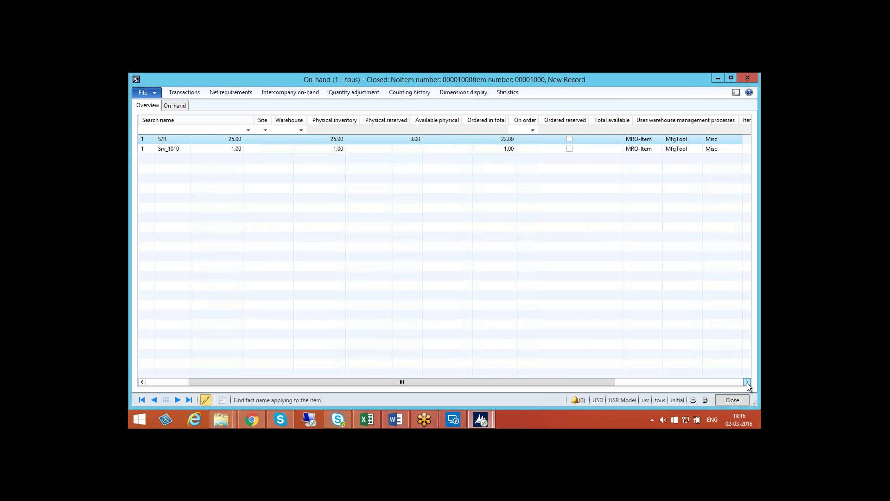
click(143, 382)
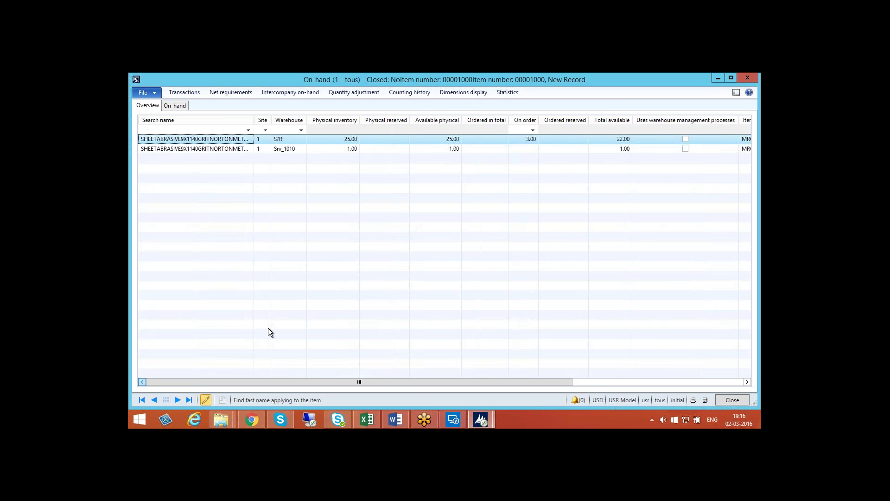
key(Escape)
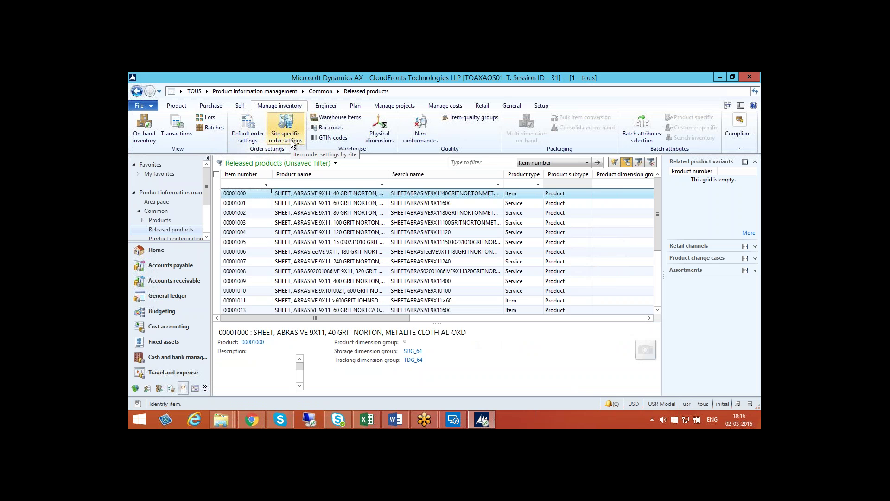
Review the default order settings of item 00001000, covering the general sites and the purchase, inventory and sales order settings, and close them
click(239, 136)
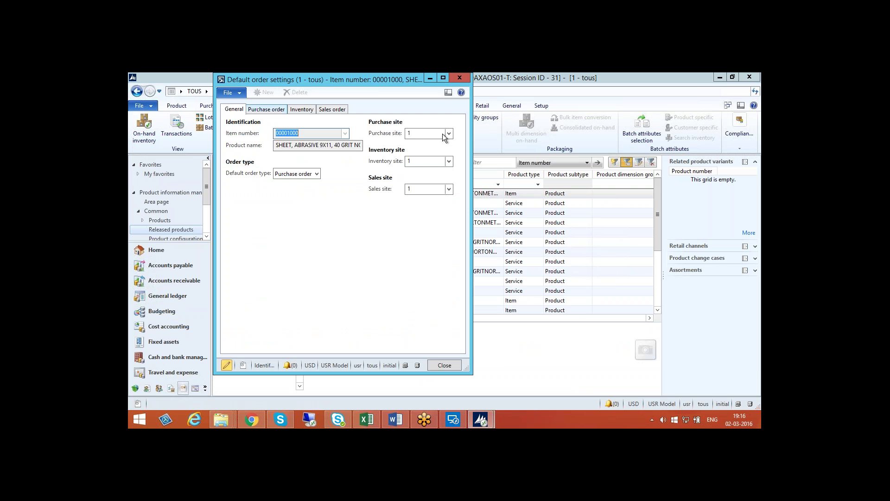
click(426, 133)
key(Tab)
click(435, 190)
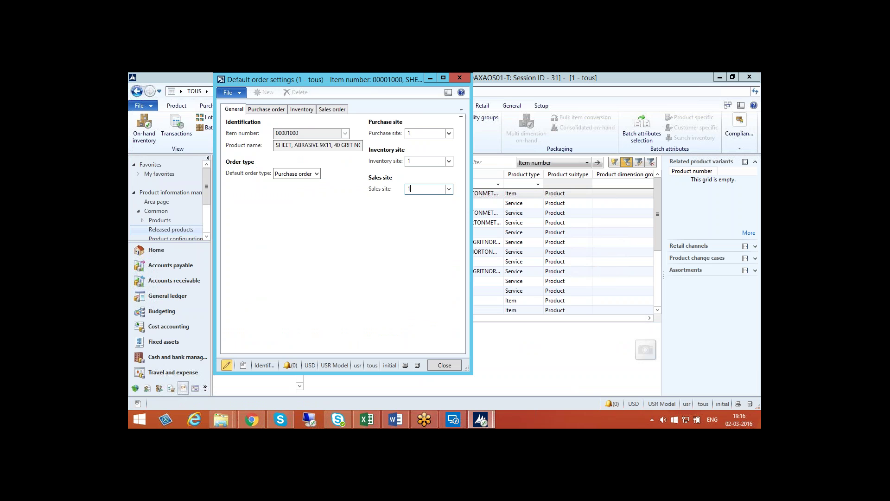
click(262, 110)
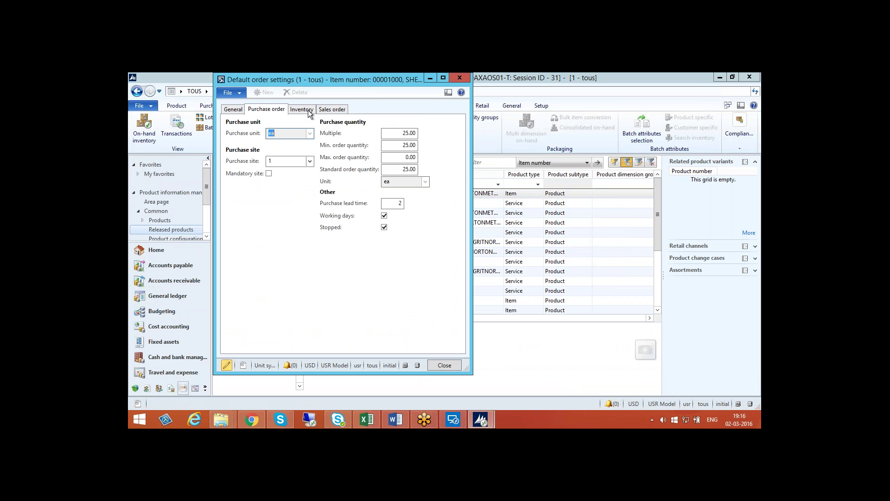
click(308, 110)
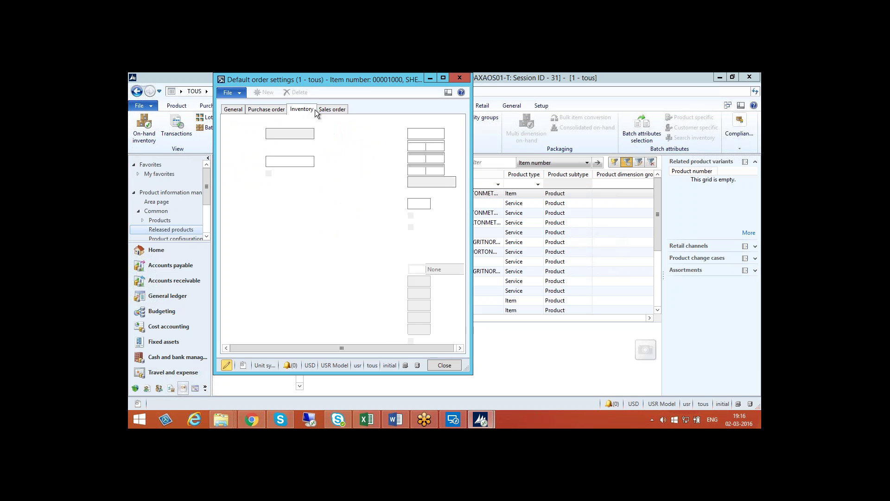
click(332, 109)
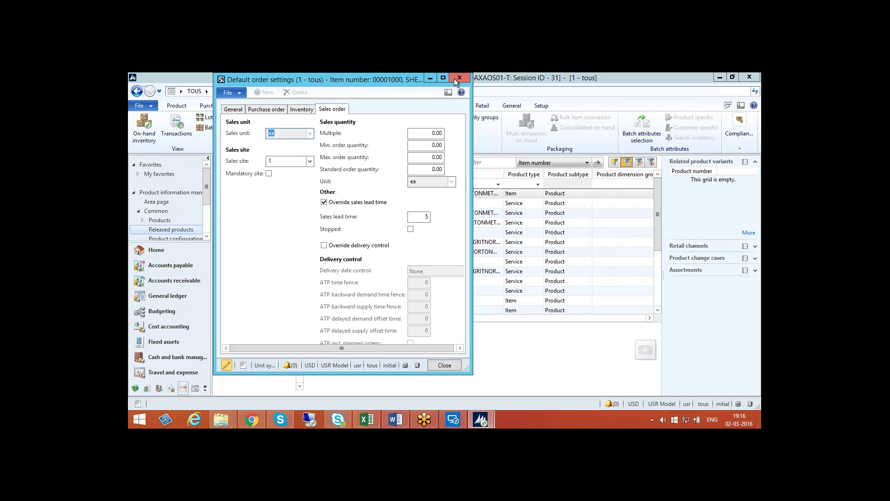
click(459, 78)
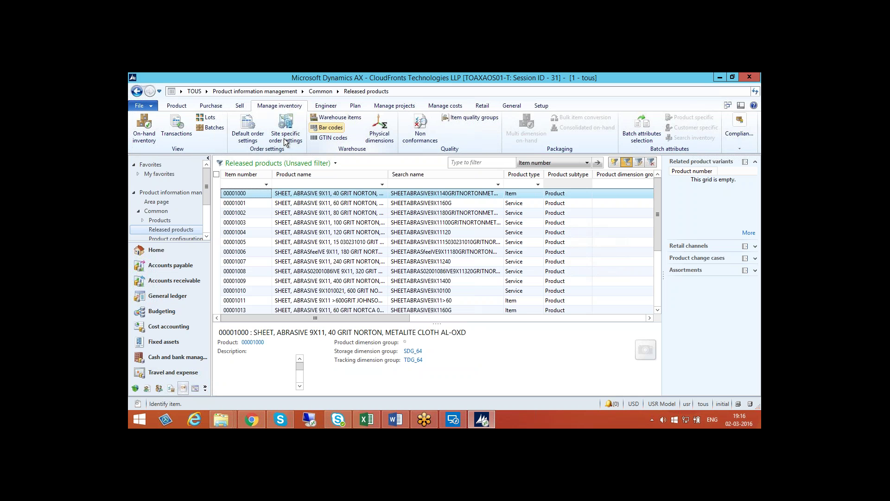
Review the site specific order settings of item 00001000, checking the inventory and sales warehouses for site 1, and close them
click(284, 138)
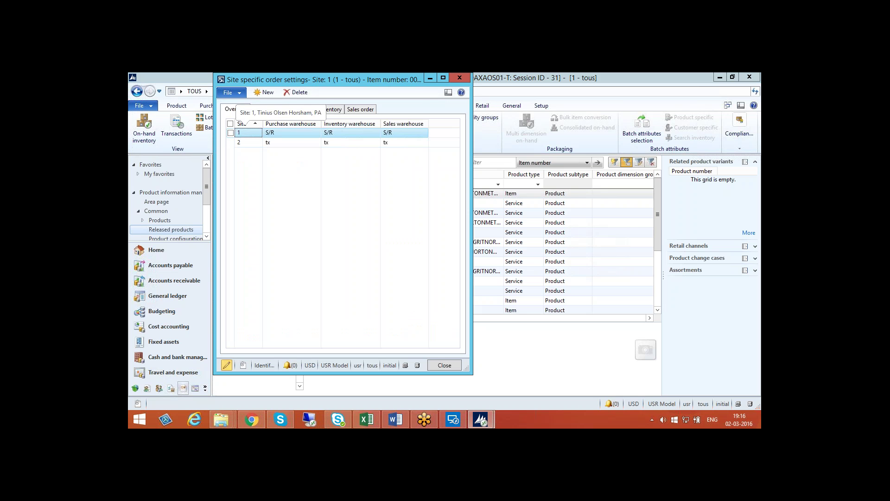
click(348, 134)
click(408, 131)
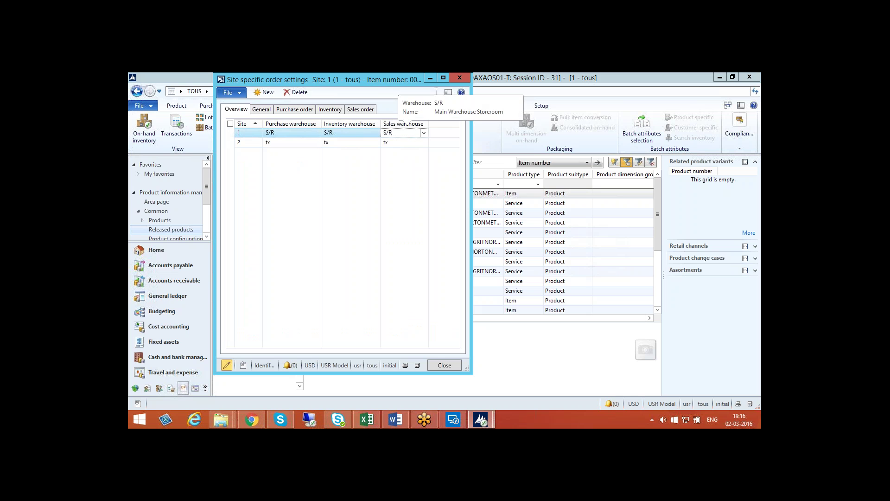
click(460, 78)
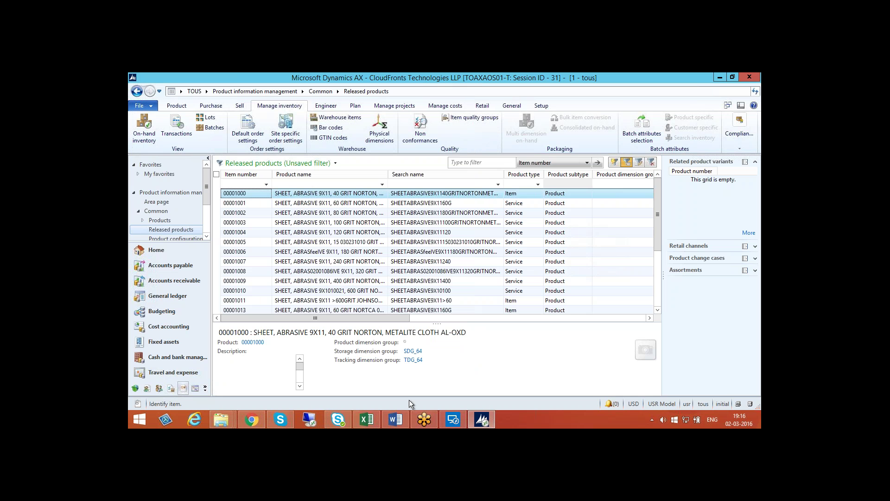
Check the agenda in Word, return to Dynamics AX, and view the attachments and product image forms of item 00001000
click(394, 420)
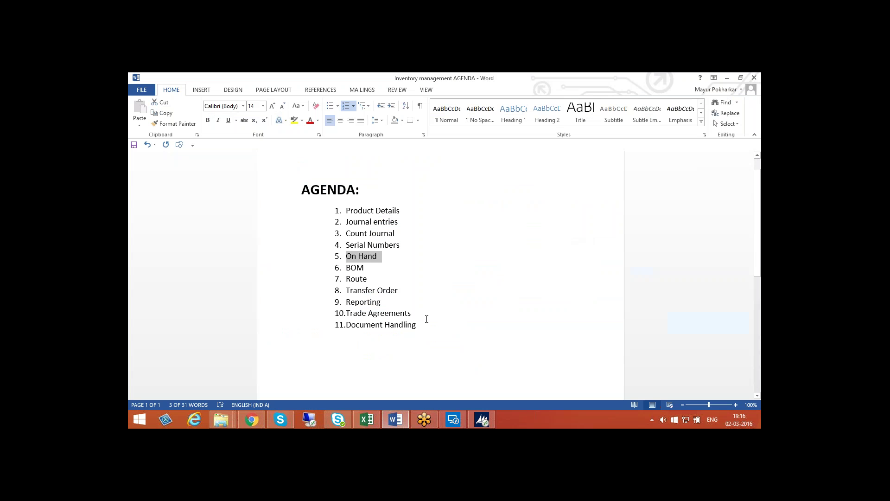
click(484, 421)
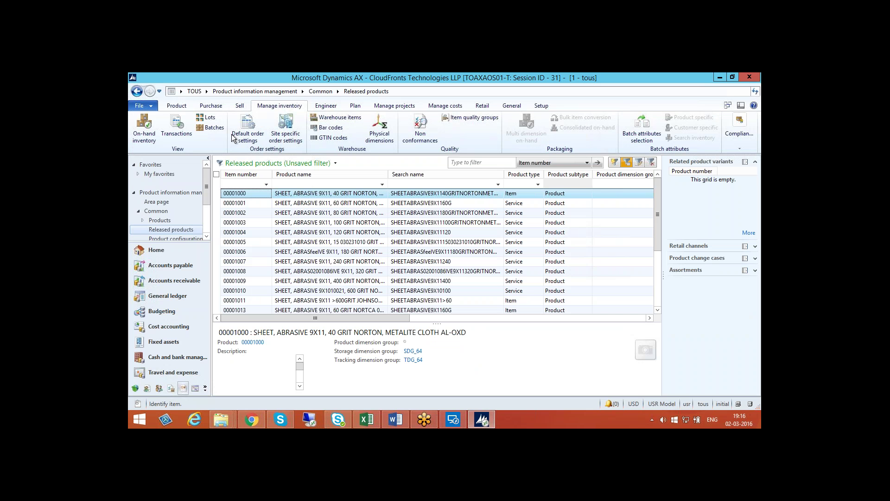
click(185, 106)
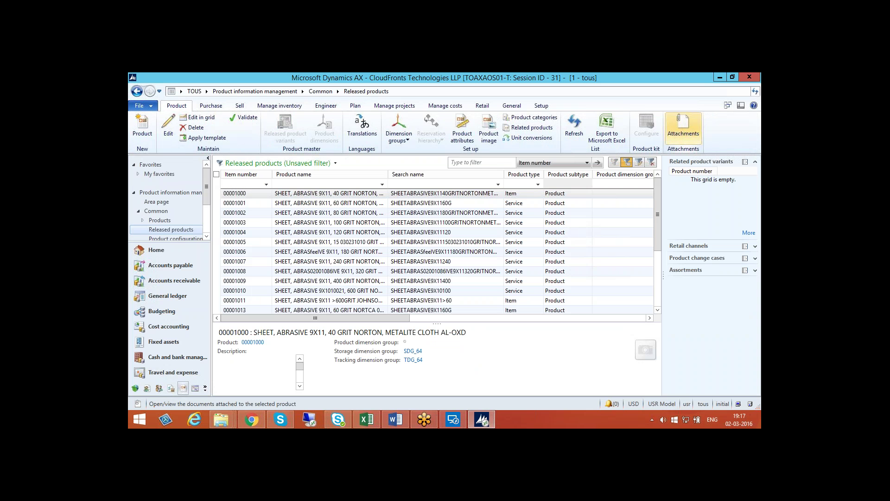
click(684, 128)
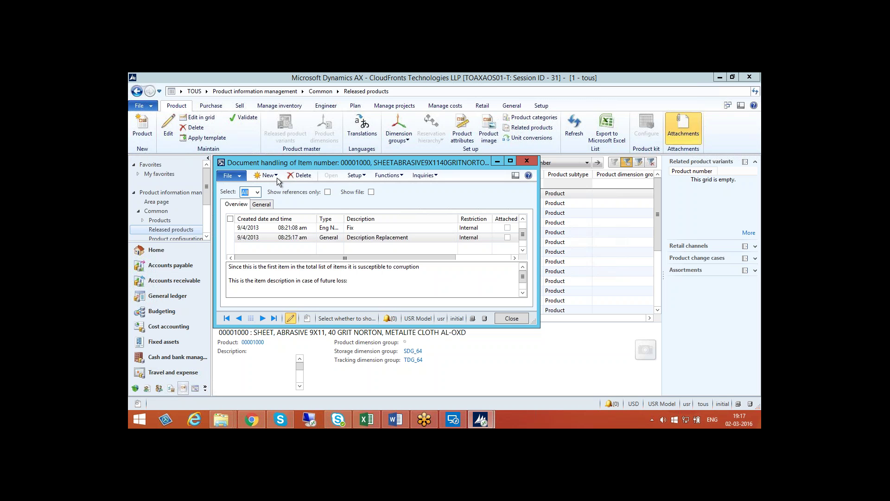
click(527, 161)
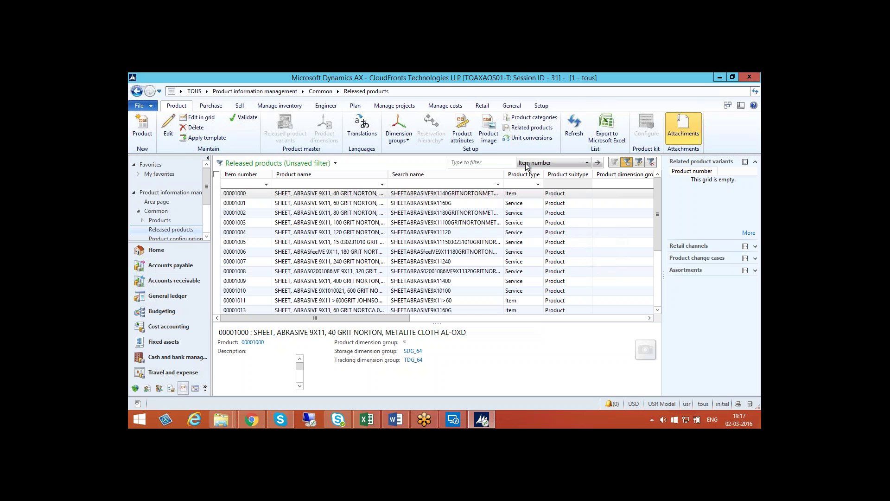
click(493, 137)
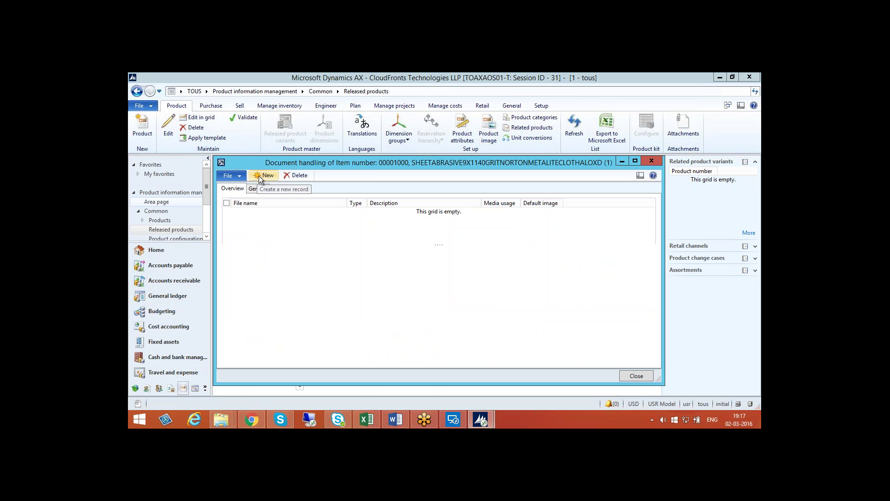
key(Escape)
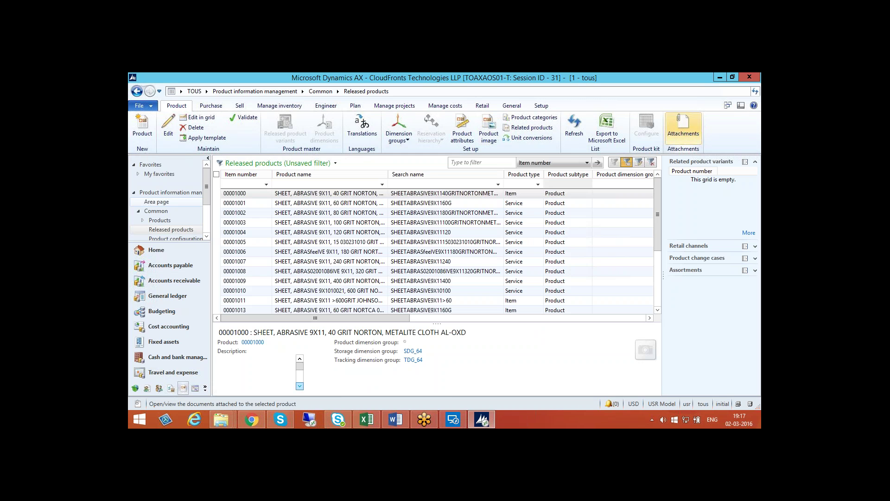
Open the Inventory management area page and collapse the On-hand and Status report groups
mouse_move(397, 420)
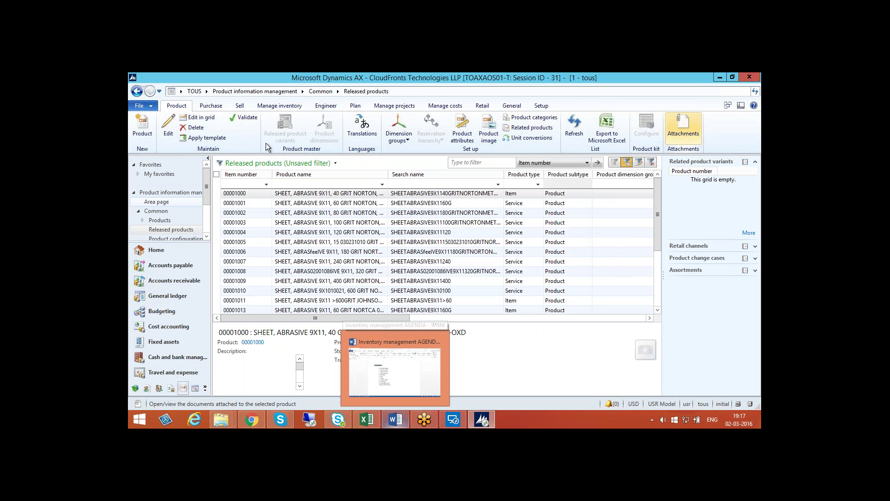
click(206, 91)
click(270, 266)
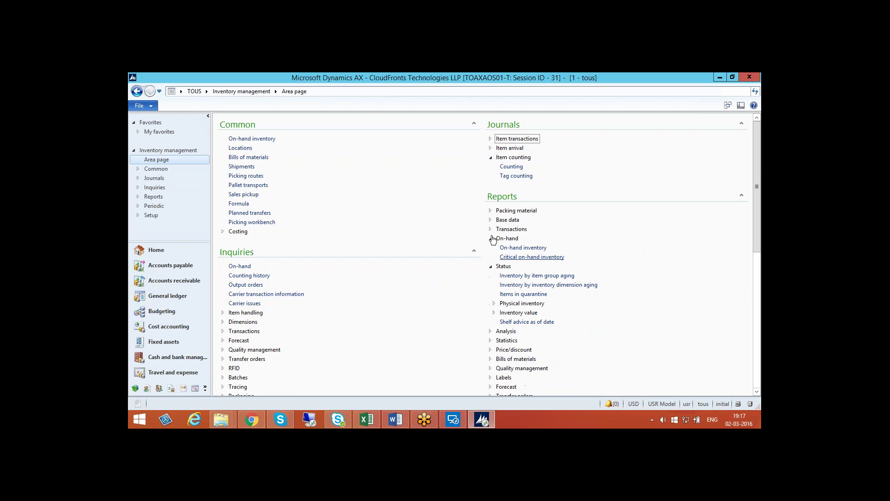
click(491, 240)
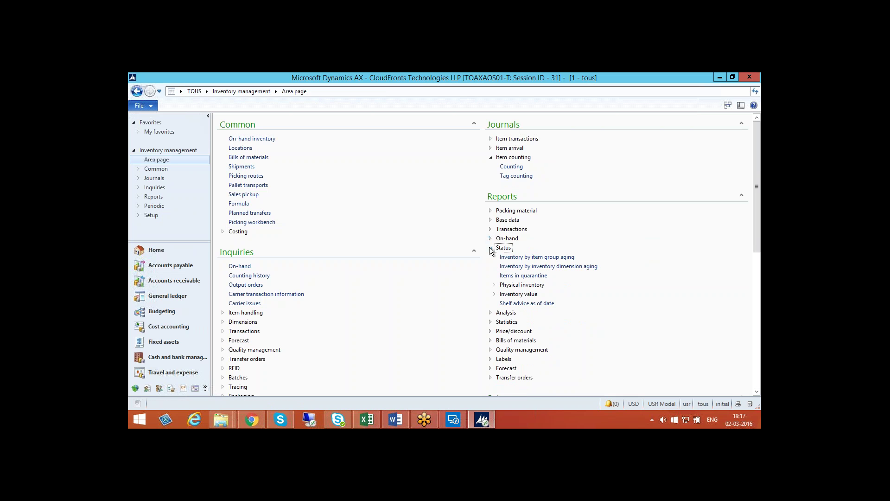
click(491, 248)
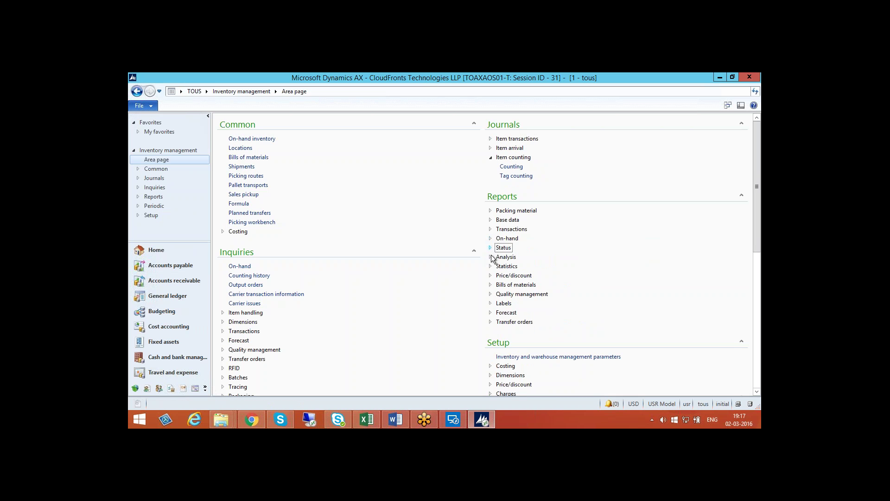
Examine the available reports in the Transactions group and then those in the On-hand group
click(490, 230)
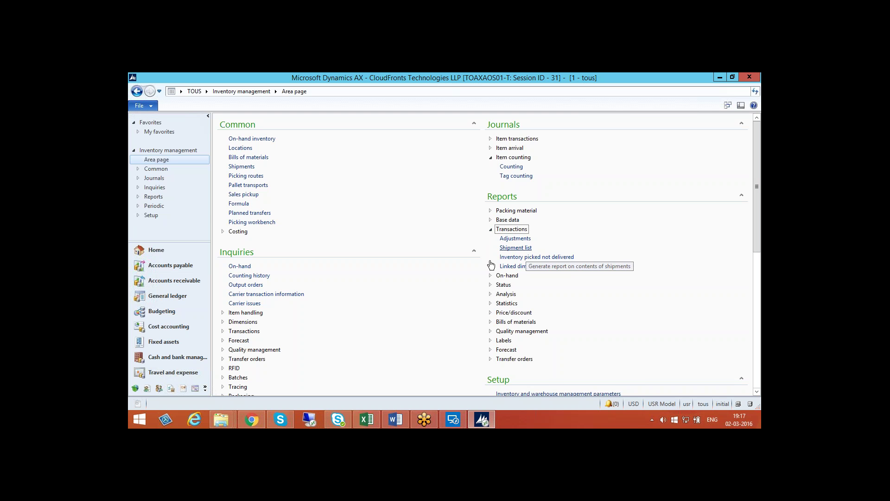
click(491, 229)
click(490, 238)
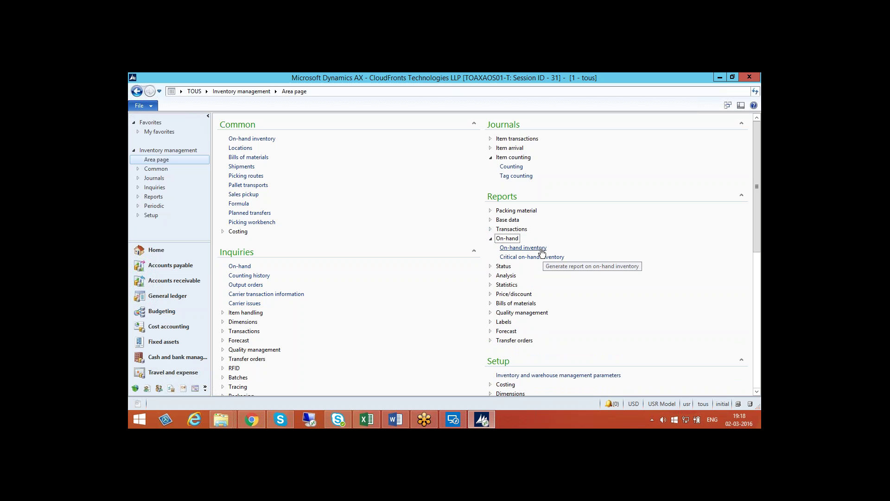
Expand the Status, Inventory value and Analysis report groups and examine the reports listed in each
click(491, 266)
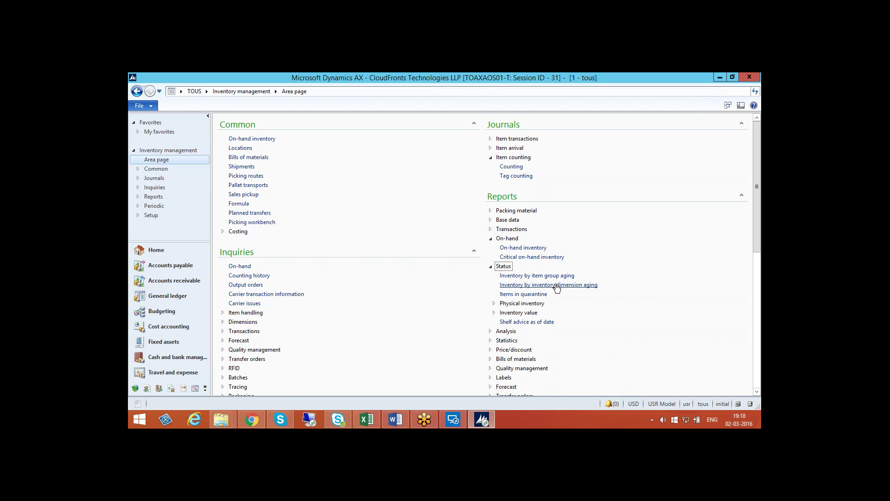
click(494, 312)
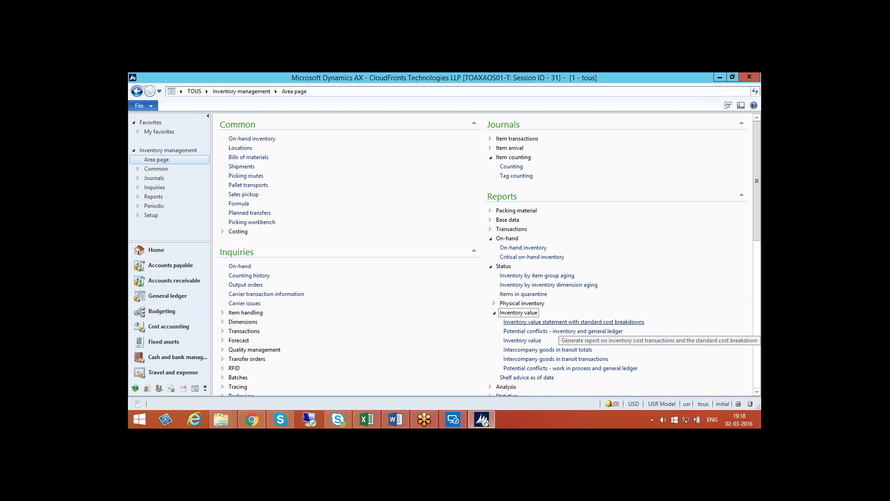
scroll(596, 331, down, 1)
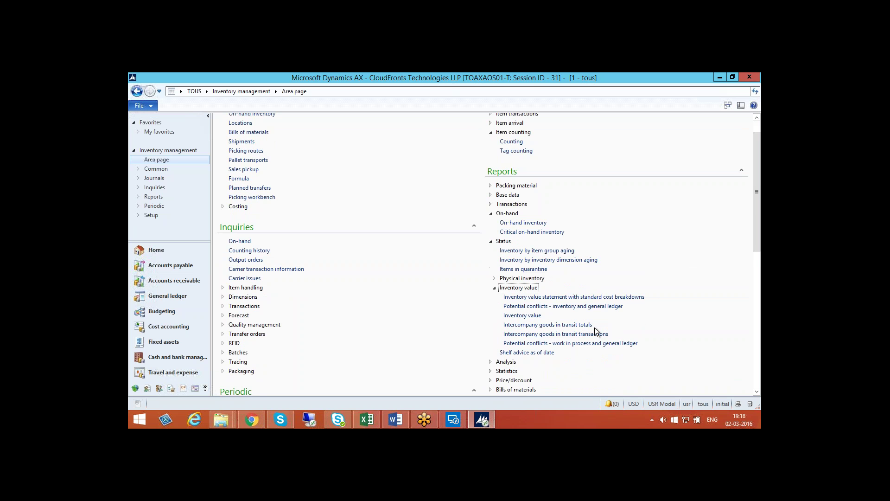
scroll(603, 304, down, 1)
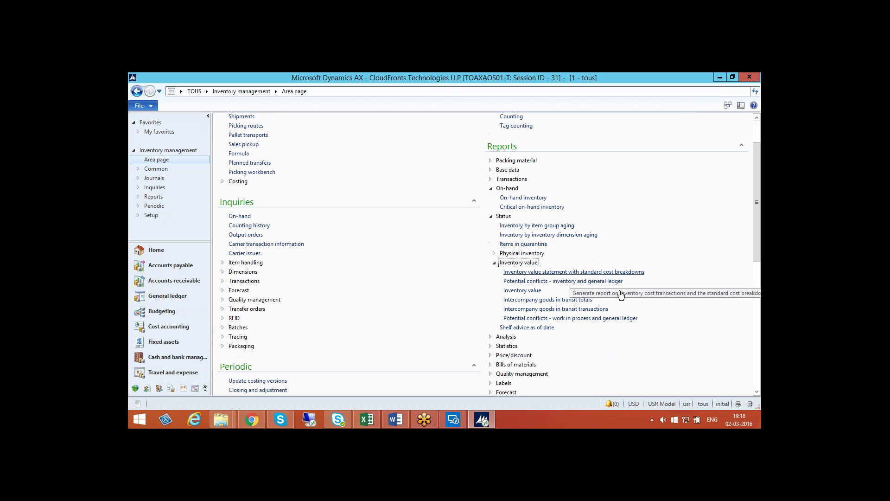
scroll(620, 300, down, 1)
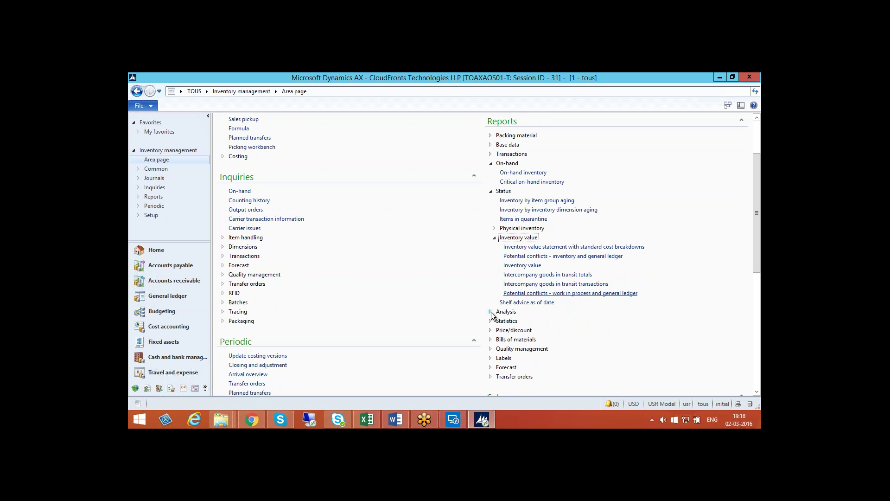
click(490, 312)
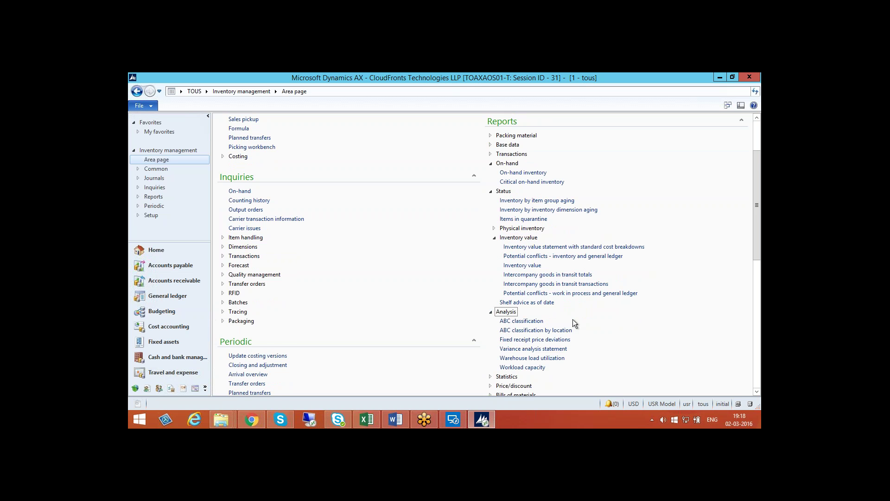
Expand the Price/discount, Bills of materials and Transfer orders report groups and examine the reports listed in each
scroll(572, 319, down, 2)
click(494, 336)
click(491, 335)
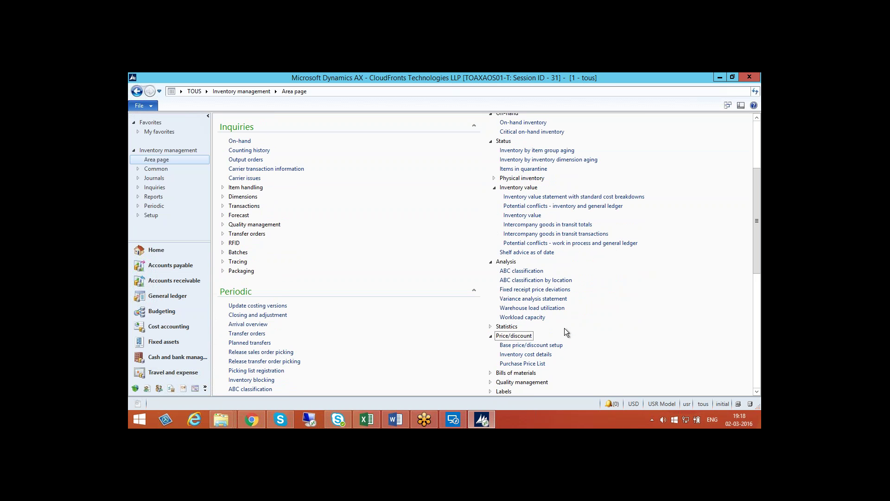
scroll(564, 327, down, 1)
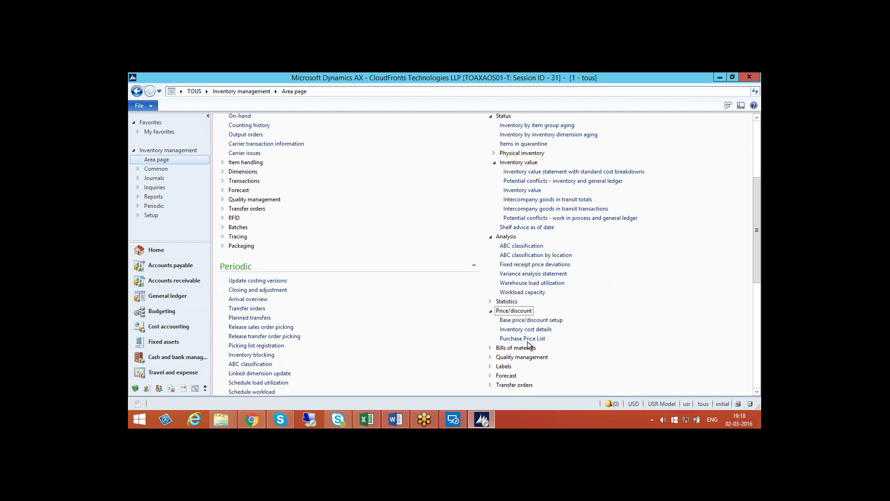
click(490, 348)
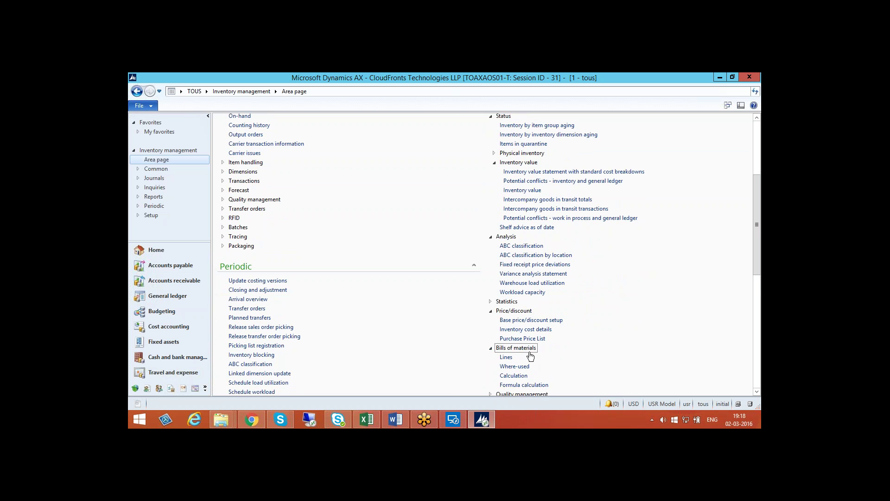
scroll(517, 342, down, 1)
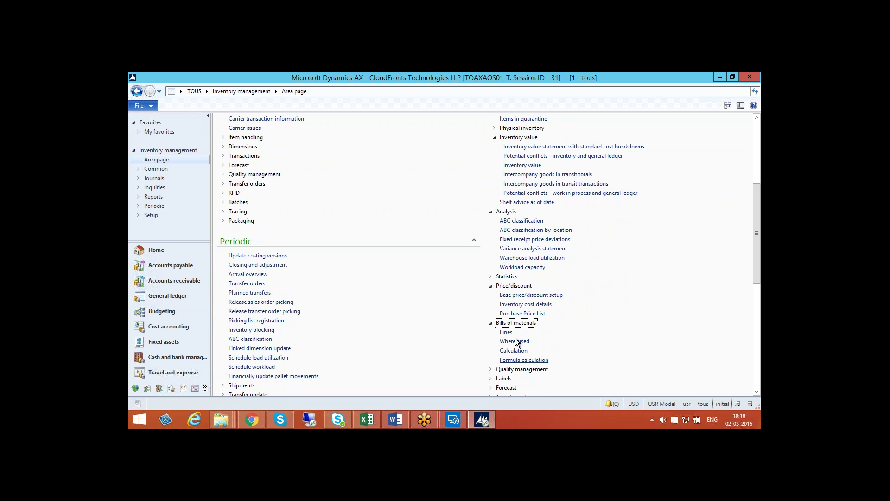
scroll(516, 341, down, 1)
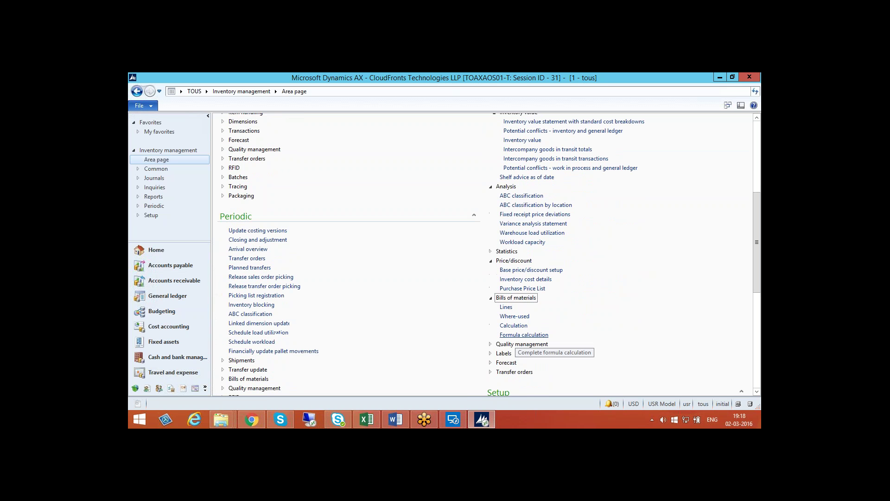
click(490, 371)
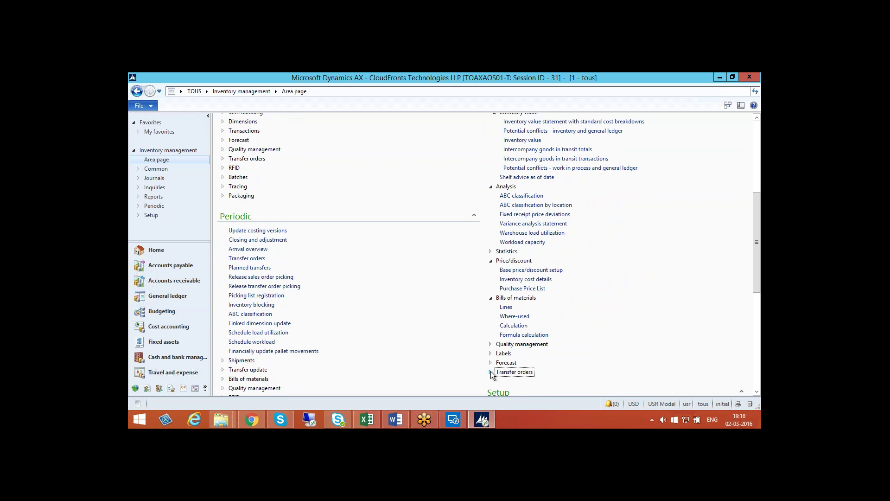
scroll(599, 371, down, 2)
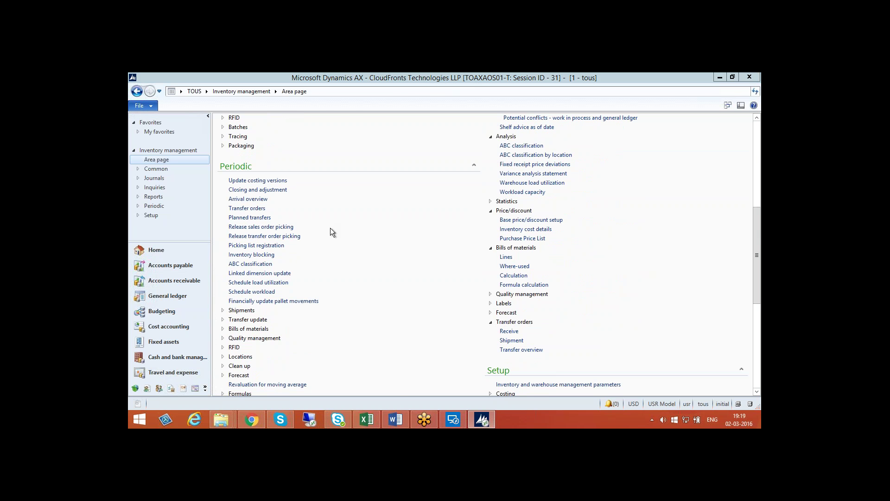
Switch to the agenda document in Word and review all topics by selecting the list from Product Details to Document Handling
click(395, 420)
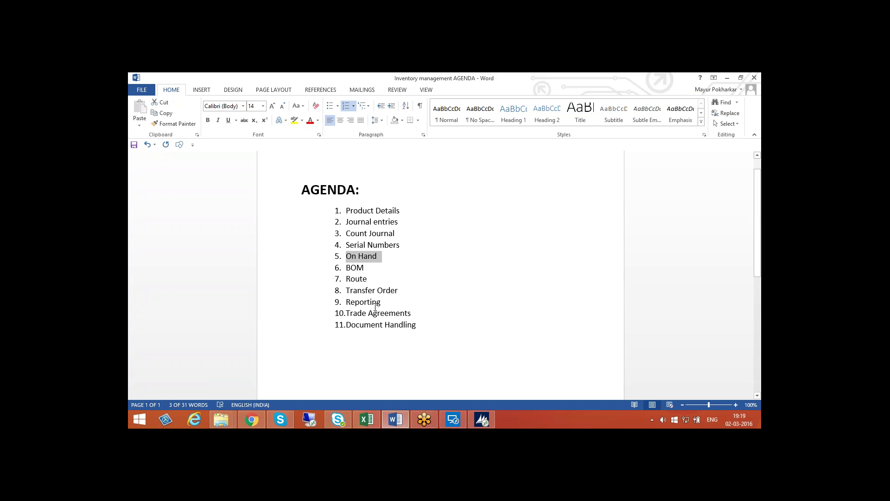
drag(351, 328, 420, 328)
click(343, 327)
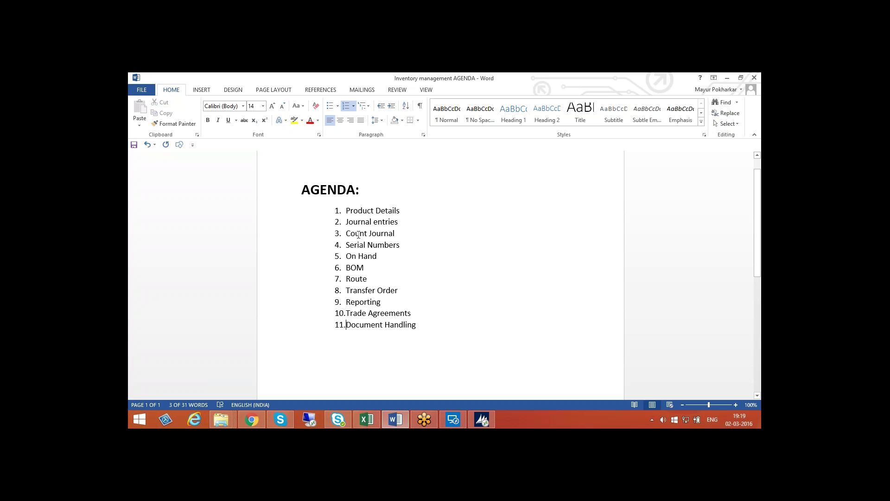
drag(352, 212, 405, 211)
click(346, 211)
drag(346, 211, 405, 211)
drag(391, 241, 432, 335)
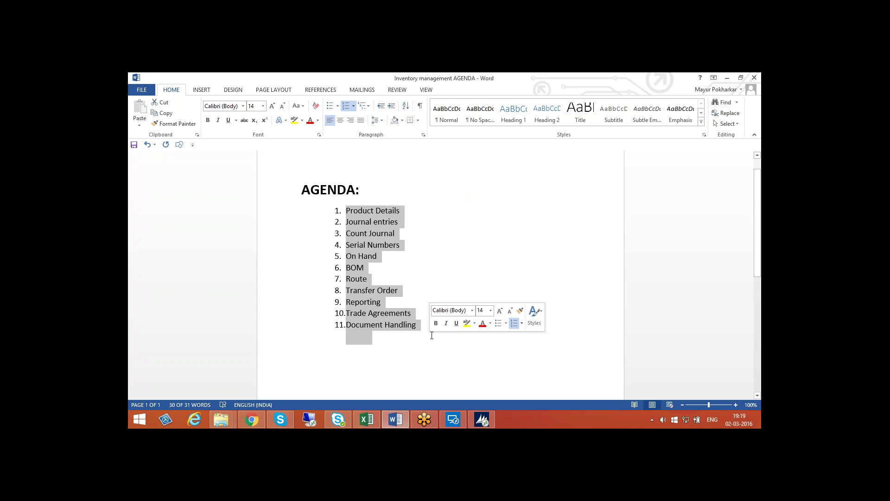